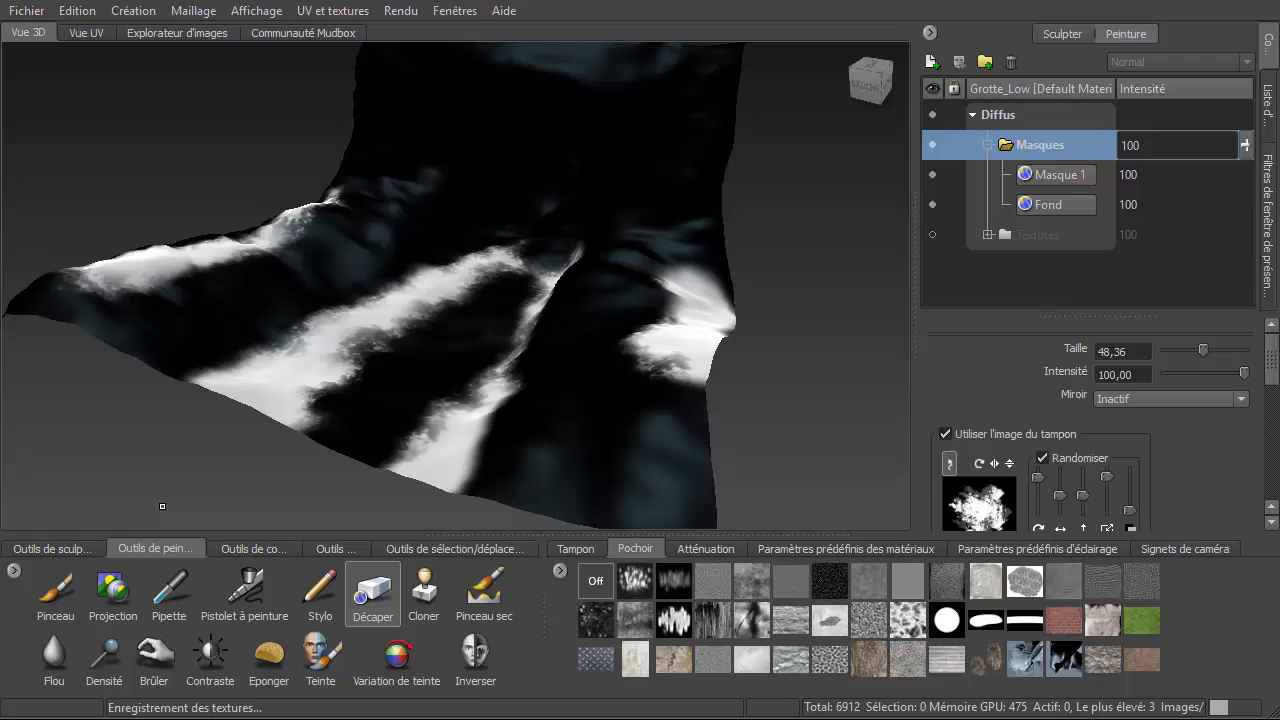
Step: Hide the Masque 1 layer and create a diffuse paint layer named Masque 2 in the Masques group
left_click(931, 175)
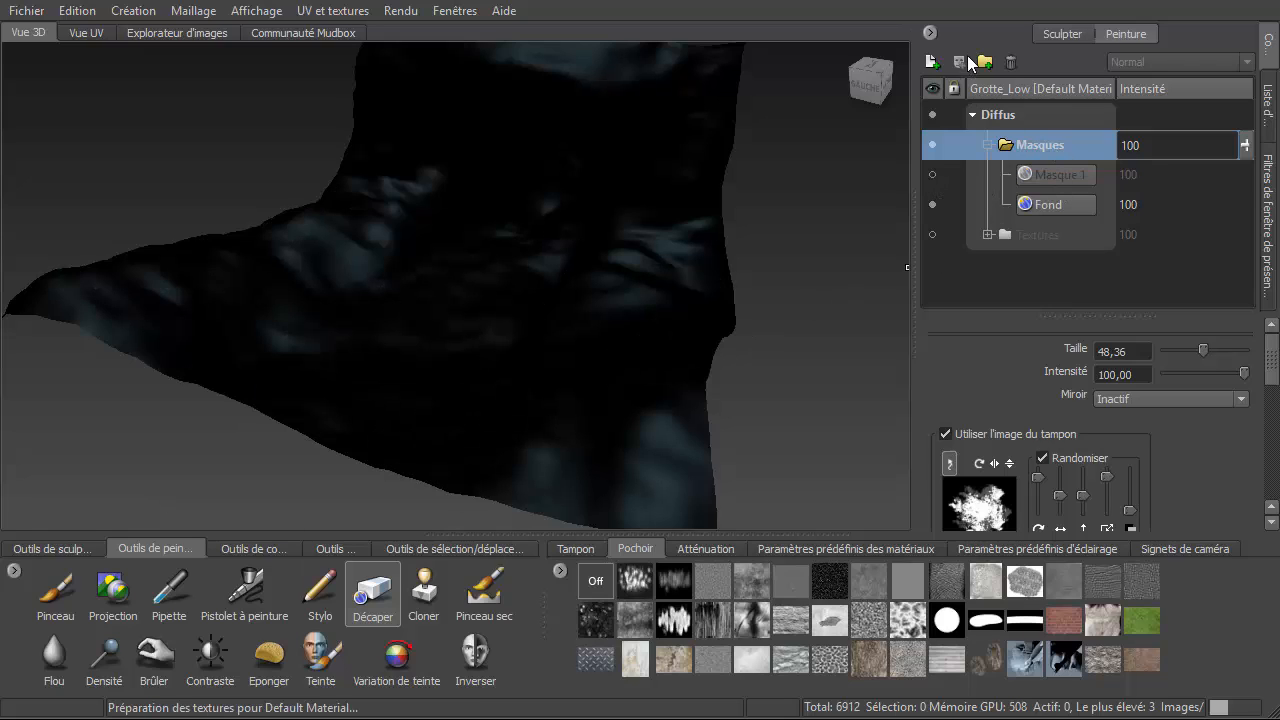
left_click(932, 62)
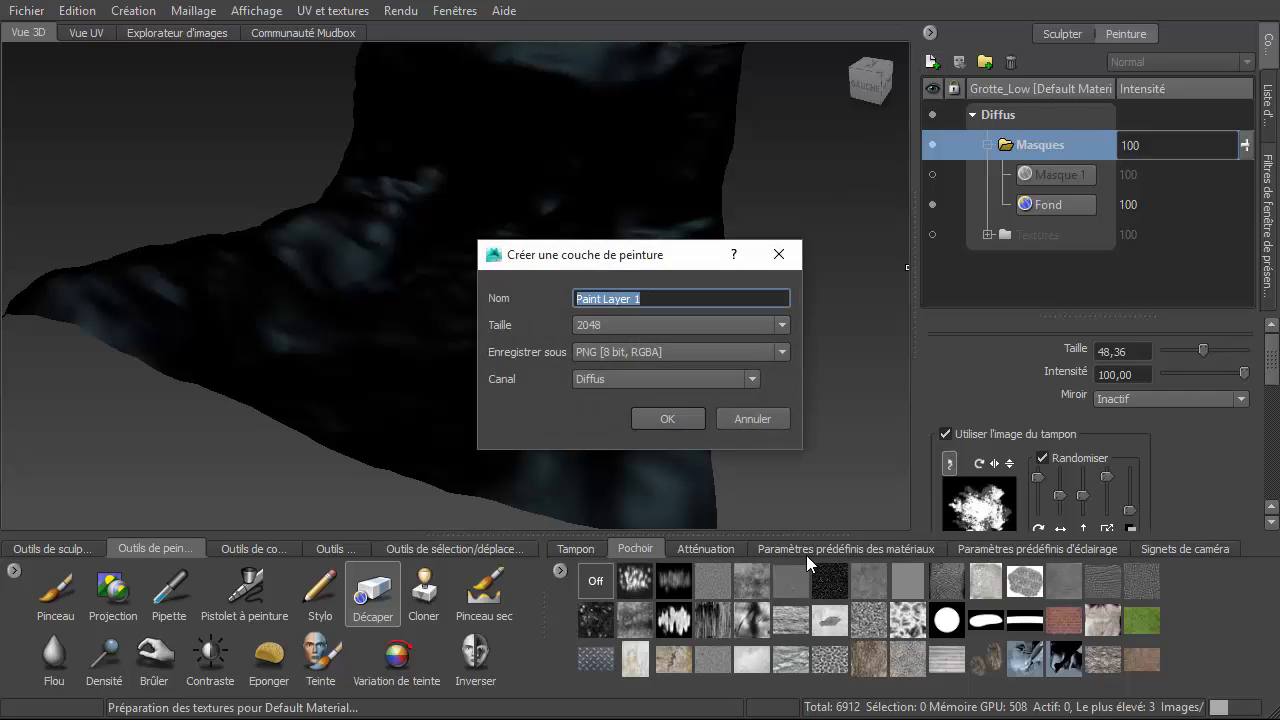
type("Masque 2")
key("Return")
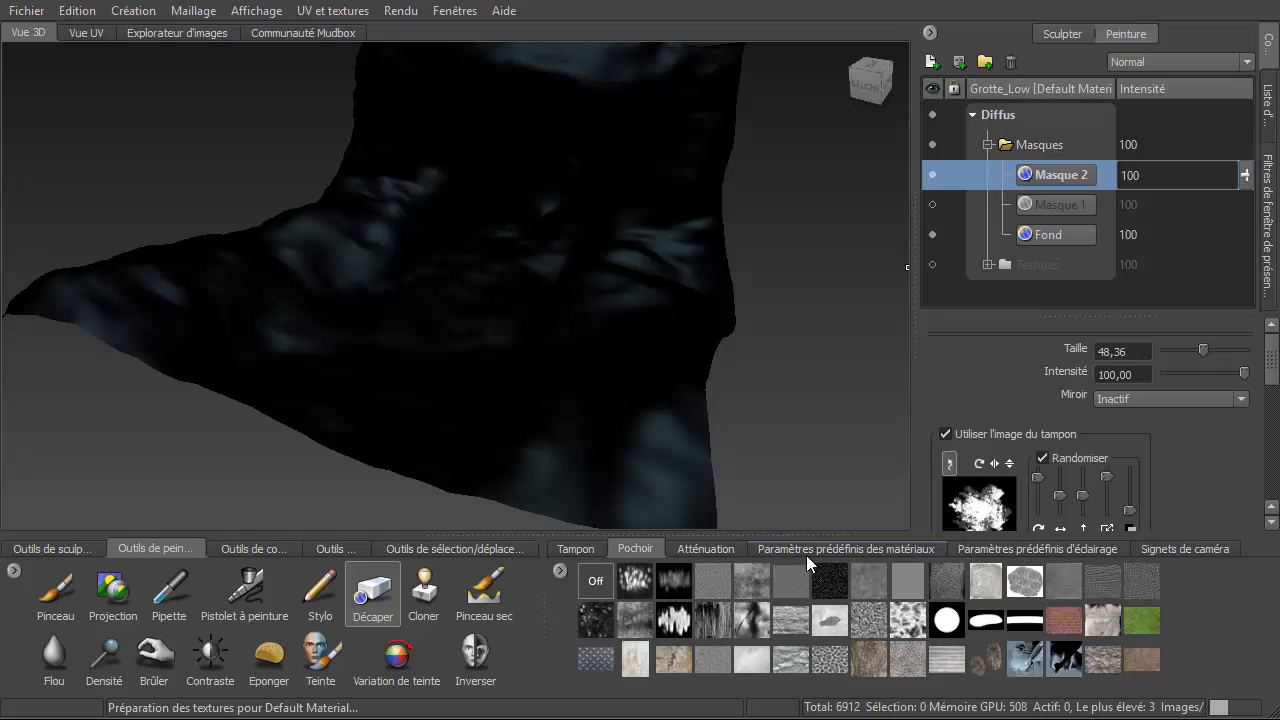
Step: Paint broad white bands with the Pinceau brush over the rock folds at the base of the cave on Masque 2
left_click(70, 600)
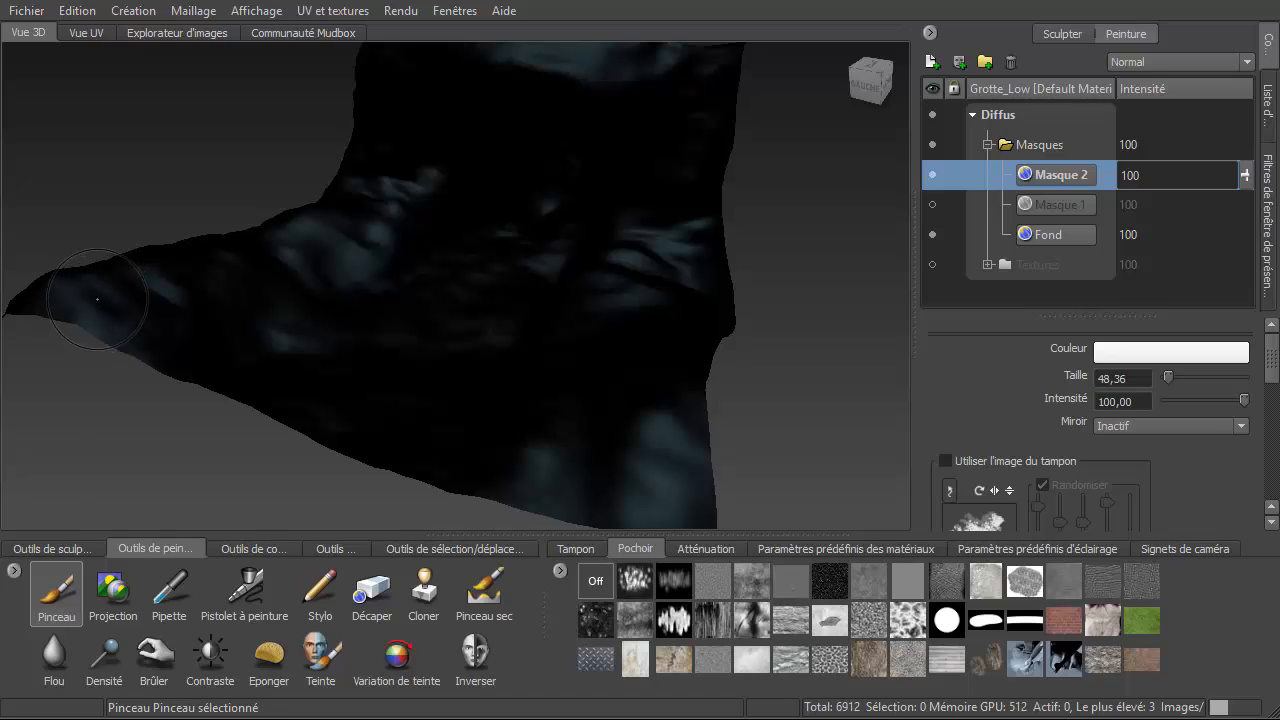
mouse_move(97, 298)
left_mouse_down()
mouse_move(146, 332)
mouse_move(228, 340)
mouse_move(448, 250)
mouse_move(311, 217)
mouse_move(52, 300)
left_mouse_up()
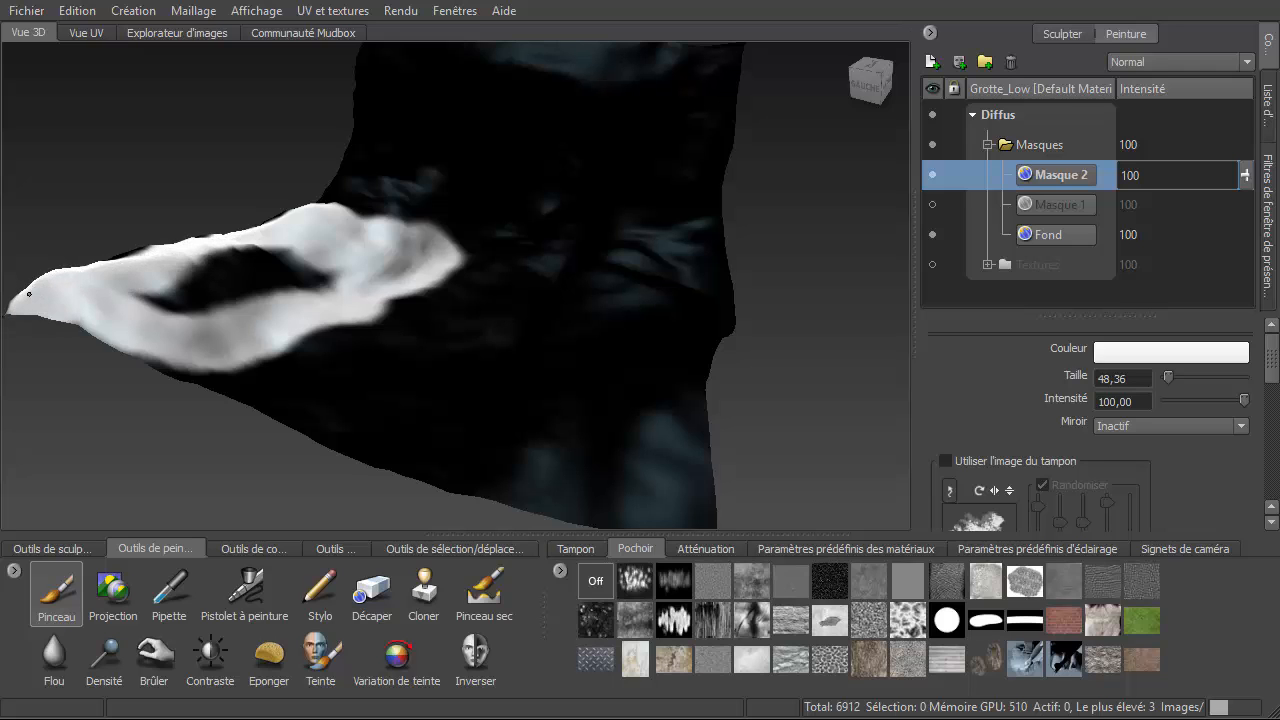
left_click_drag(246, 270, 286, 314, "alt")
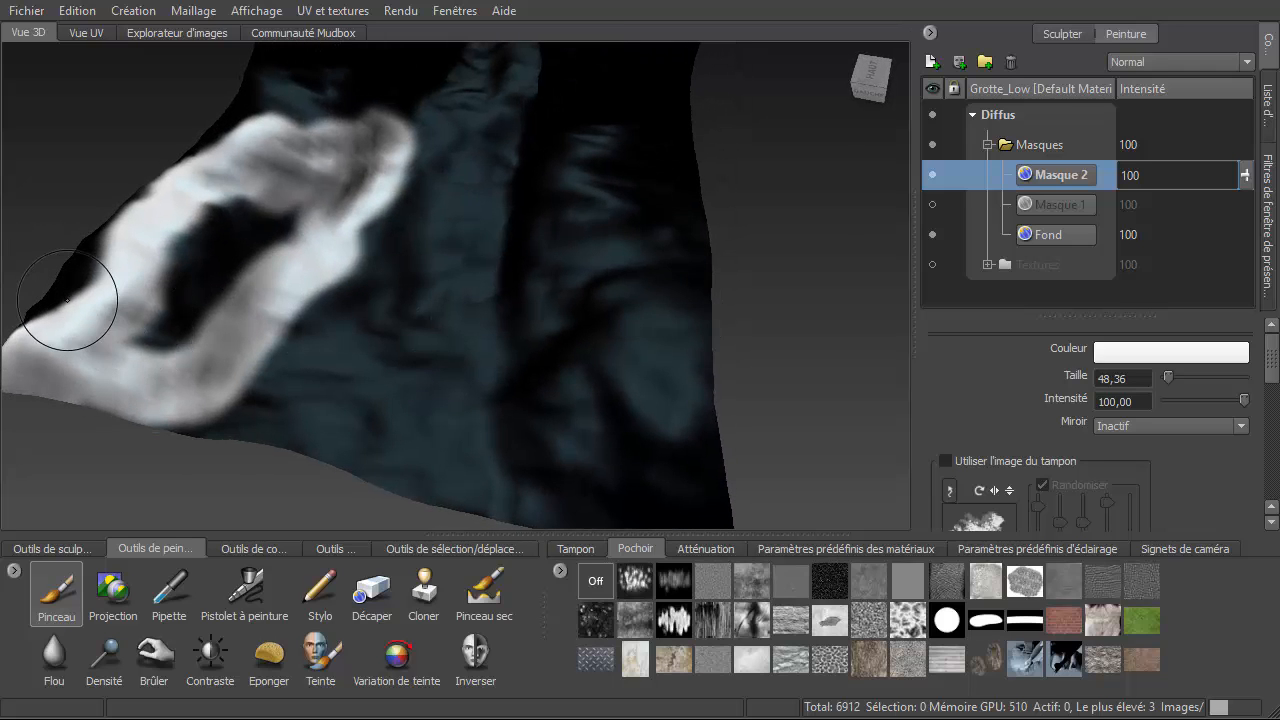
left_click_drag(62, 296, 58, 324)
mouse_move(348, 452)
left_mouse_down()
mouse_move(374, 286)
mouse_move(423, 151)
mouse_move(414, 233)
mouse_move(306, 426)
mouse_move(394, 480)
mouse_move(468, 103)
left_mouse_up()
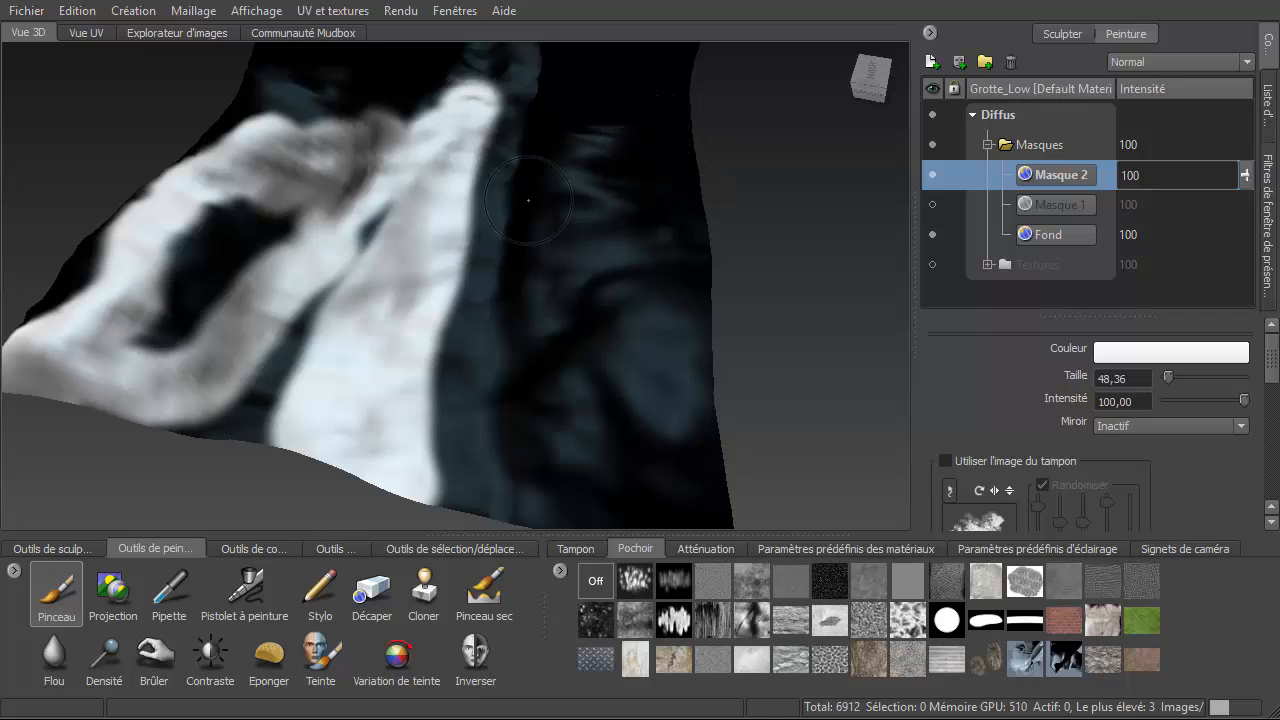
mouse_move(489, 148)
left_mouse_down()
mouse_move(509, 509)
mouse_move(530, 515)
left_mouse_up()
mouse_move(651, 453)
left_mouse_down()
mouse_move(649, 400)
mouse_move(611, 291)
mouse_move(622, 190)
mouse_move(654, 144)
left_mouse_up()
mouse_move(543, 200)
left_mouse_down("alt")
mouse_move(506, 214)
mouse_move(450, 141)
left_mouse_up("alt")
mouse_move(400, 223)
left_mouse_down()
mouse_move(400, 185)
mouse_move(429, 200)
mouse_move(420, 226)
mouse_move(437, 206)
mouse_move(423, 220)
mouse_move(485, 347)
mouse_move(642, 282)
mouse_move(386, 386)
left_mouse_up()
Step: Roughen the edges of the white bands' gaps and upper ends using the Décaper eraser at size 27,04 and intensity 60,06
left_click(372, 595)
left_click_drag(450, 420, 486, 323, "alt")
mouse_move(339, 313)
left_mouse_down()
mouse_move(400, 334)
mouse_move(371, 377)
mouse_move(460, 290)
mouse_move(410, 363)
mouse_move(389, 354)
mouse_move(461, 288)
left_mouse_up()
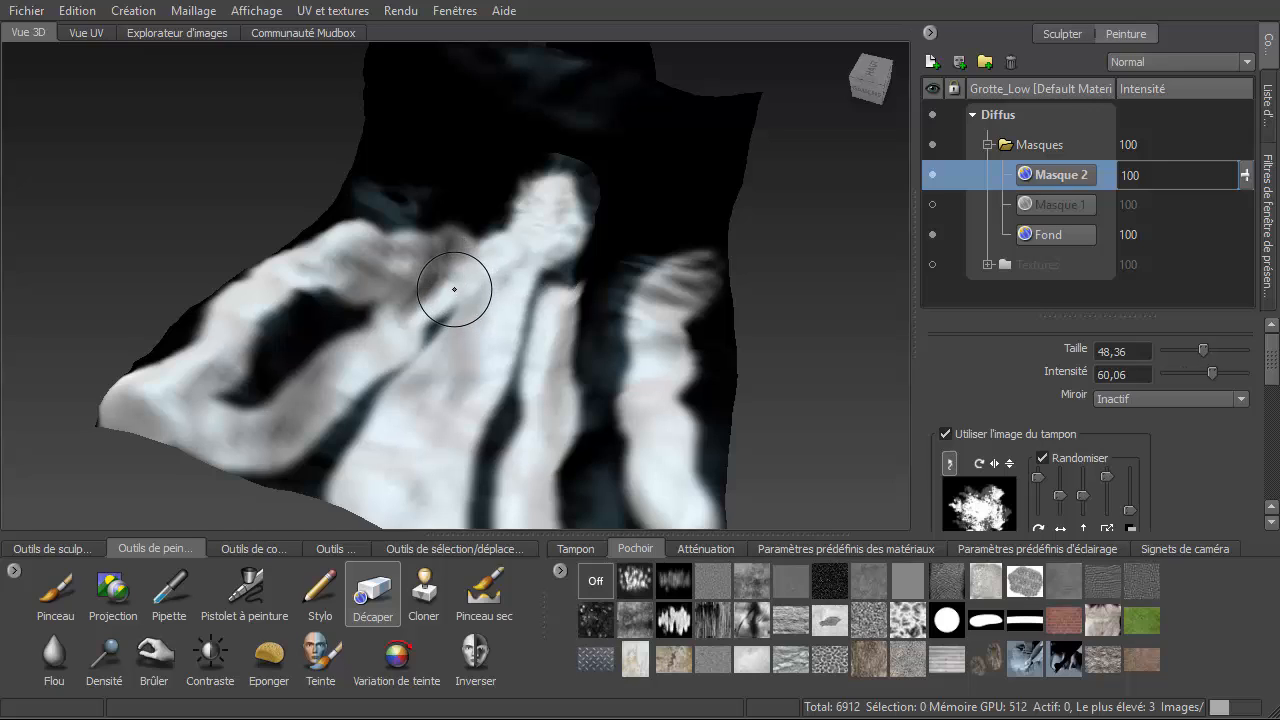
key("b")
mouse_move(413, 297)
left_mouse_down()
mouse_move(385, 297)
mouse_move(437, 306)
mouse_move(408, 358)
mouse_move(322, 441)
left_mouse_up()
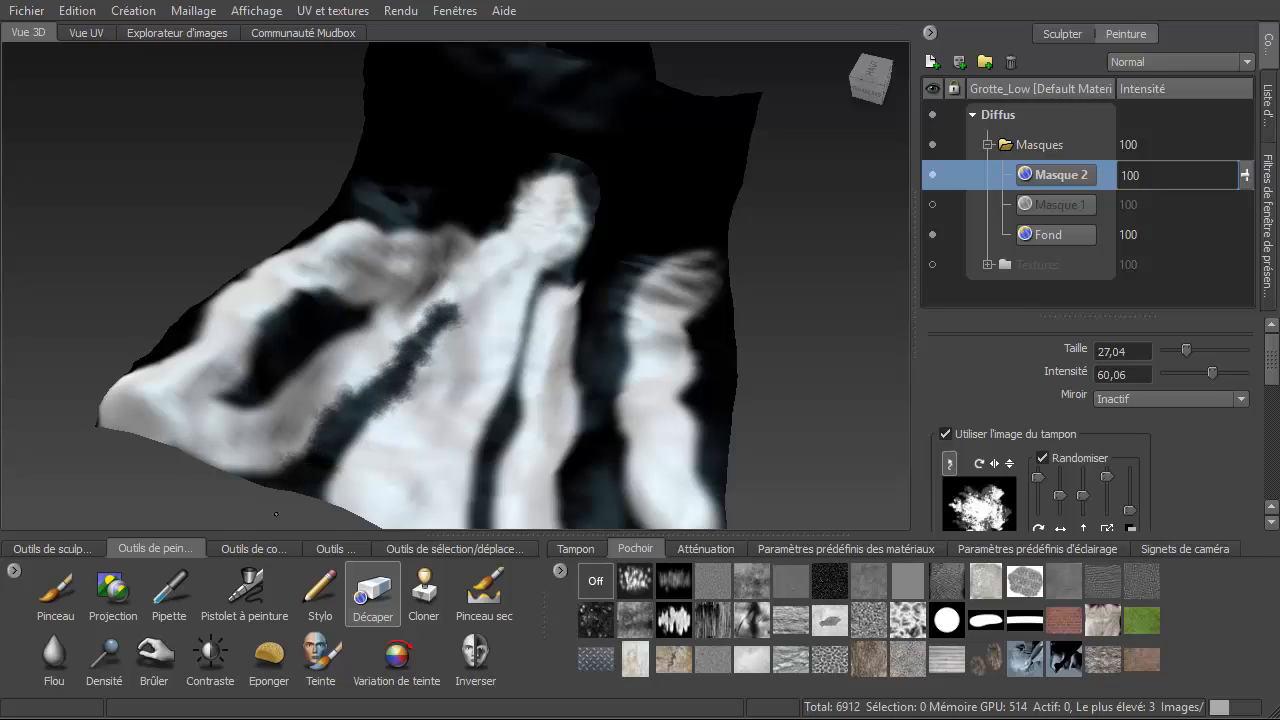
mouse_move(285, 317)
left_mouse_down()
mouse_move(250, 355)
mouse_move(235, 408)
mouse_move(358, 318)
mouse_move(339, 302)
left_mouse_up()
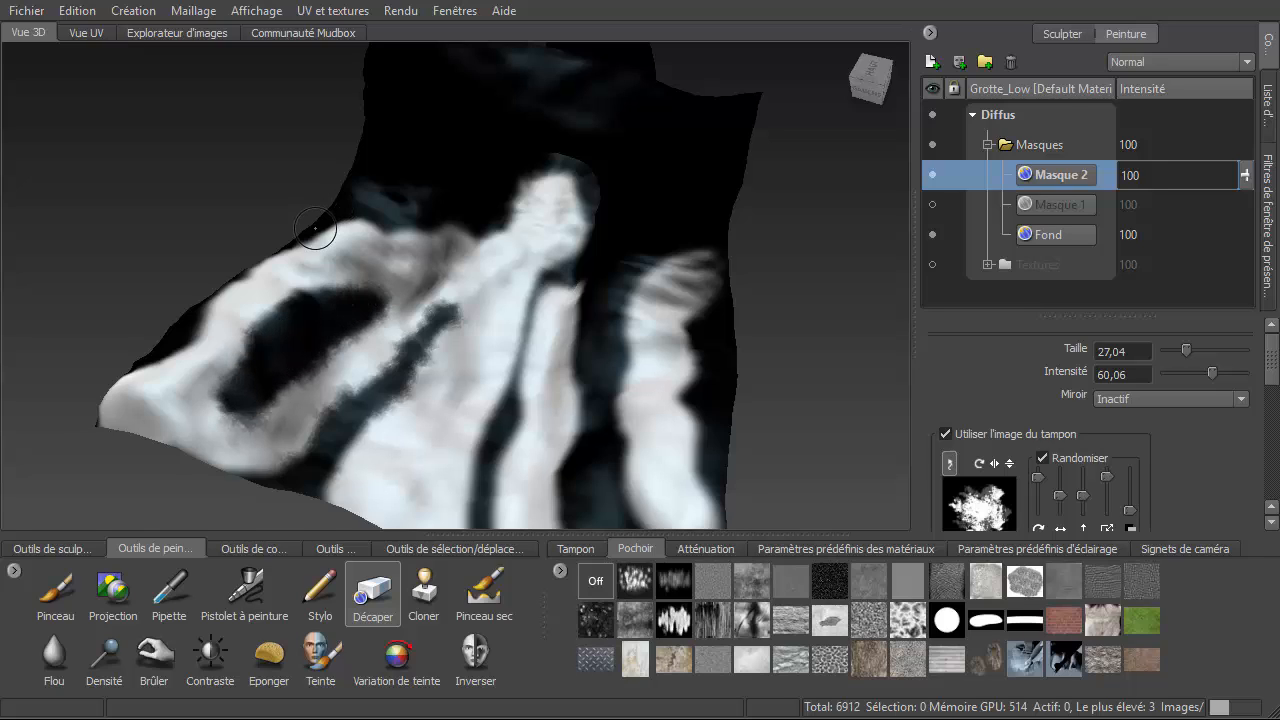
mouse_move(363, 220)
left_mouse_down()
mouse_move(464, 224)
mouse_move(507, 208)
left_mouse_up()
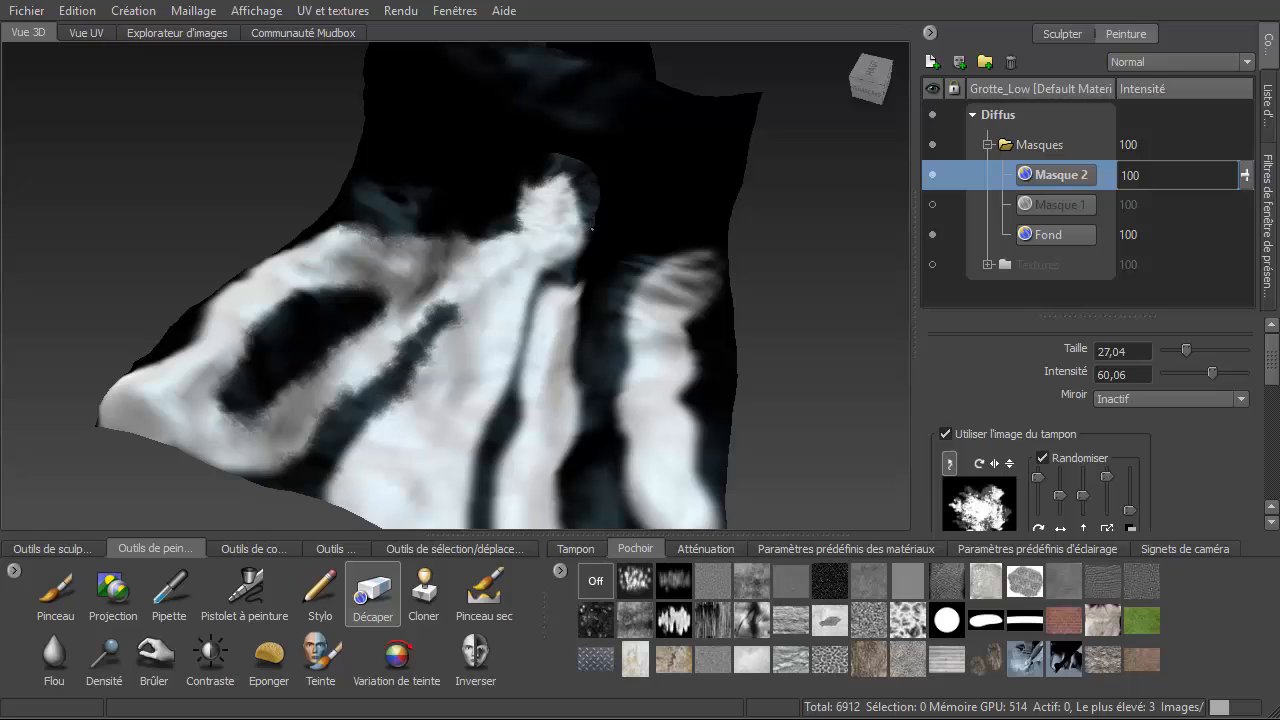
mouse_move(592, 230)
left_mouse_down()
mouse_move(515, 305)
mouse_move(475, 512)
left_mouse_up()
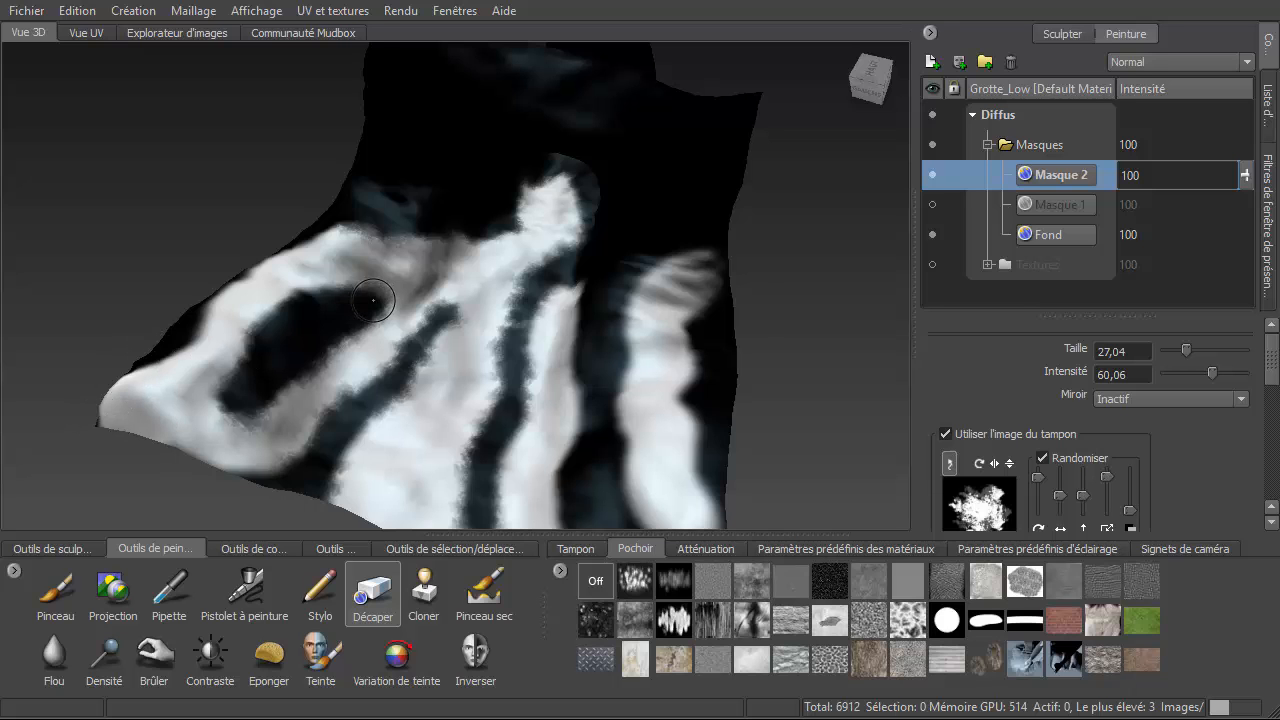
Step: Erase along the outer rim, the pointed corner and the remaining soft edges of the white bands to make them ragged
mouse_move(365, 303)
left_mouse_down("alt")
mouse_move(480, 289)
mouse_move(505, 318)
mouse_move(518, 230)
mouse_move(300, 290)
mouse_move(277, 309)
mouse_move(280, 395)
mouse_move(335, 440)
mouse_move(405, 440)
mouse_move(458, 518)
left_mouse_up("alt")
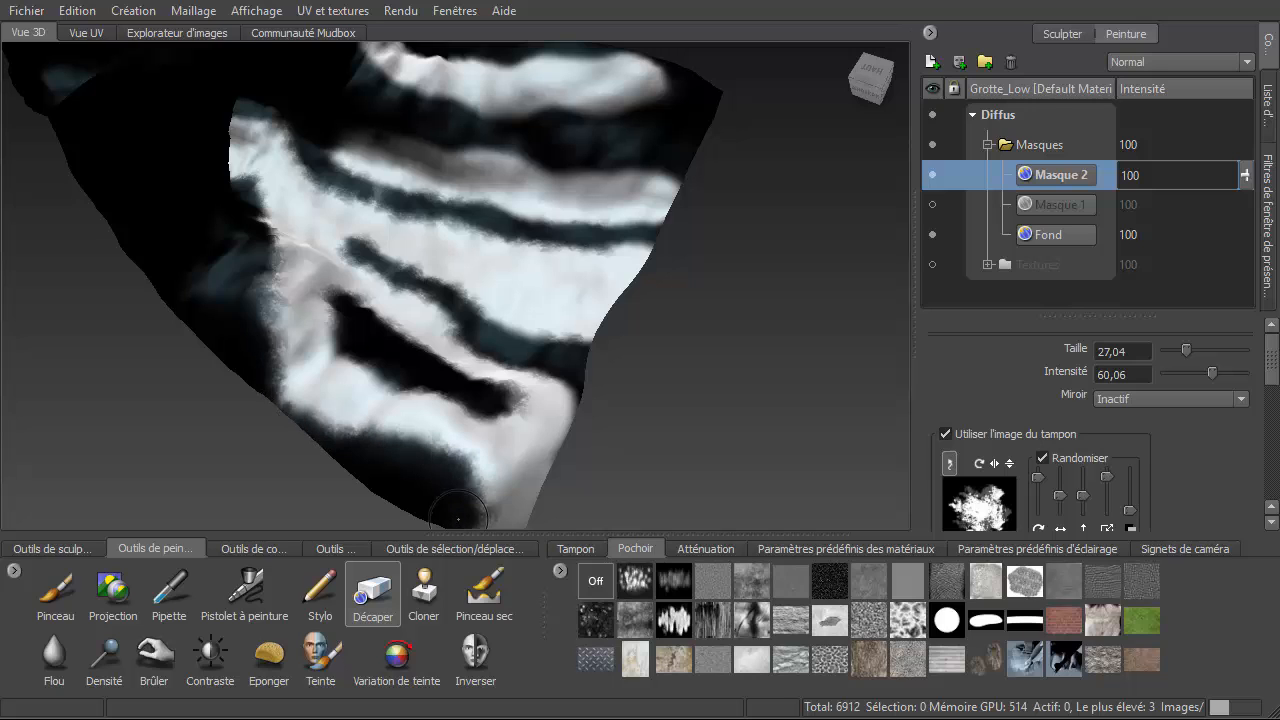
mouse_move(605, 393)
left_mouse_down("alt")
mouse_move(543, 337)
mouse_move(515, 345)
mouse_move(467, 449)
mouse_move(443, 420)
mouse_move(508, 372)
mouse_move(542, 304)
left_mouse_up("alt")
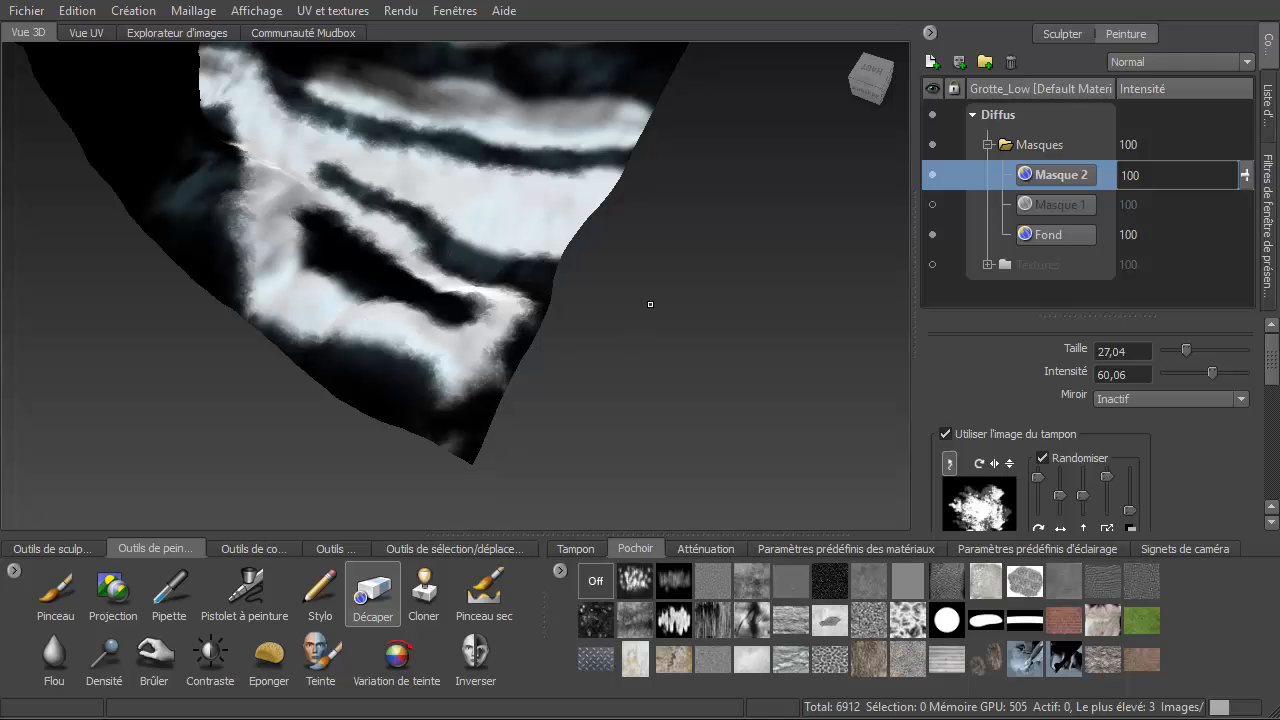
mouse_move(650, 304)
left_mouse_down("alt")
mouse_move(481, 297)
mouse_move(543, 291)
mouse_move(438, 307)
left_mouse_up("alt")
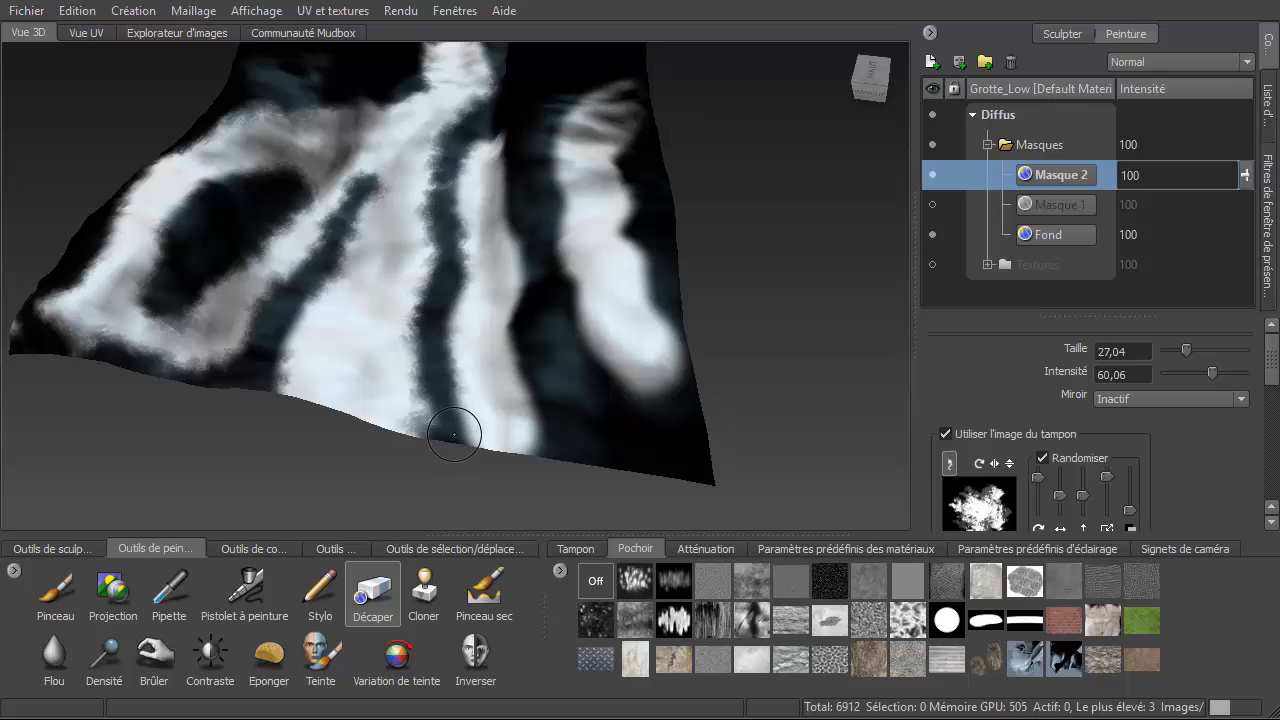
left_click_drag(454, 434, 461, 325)
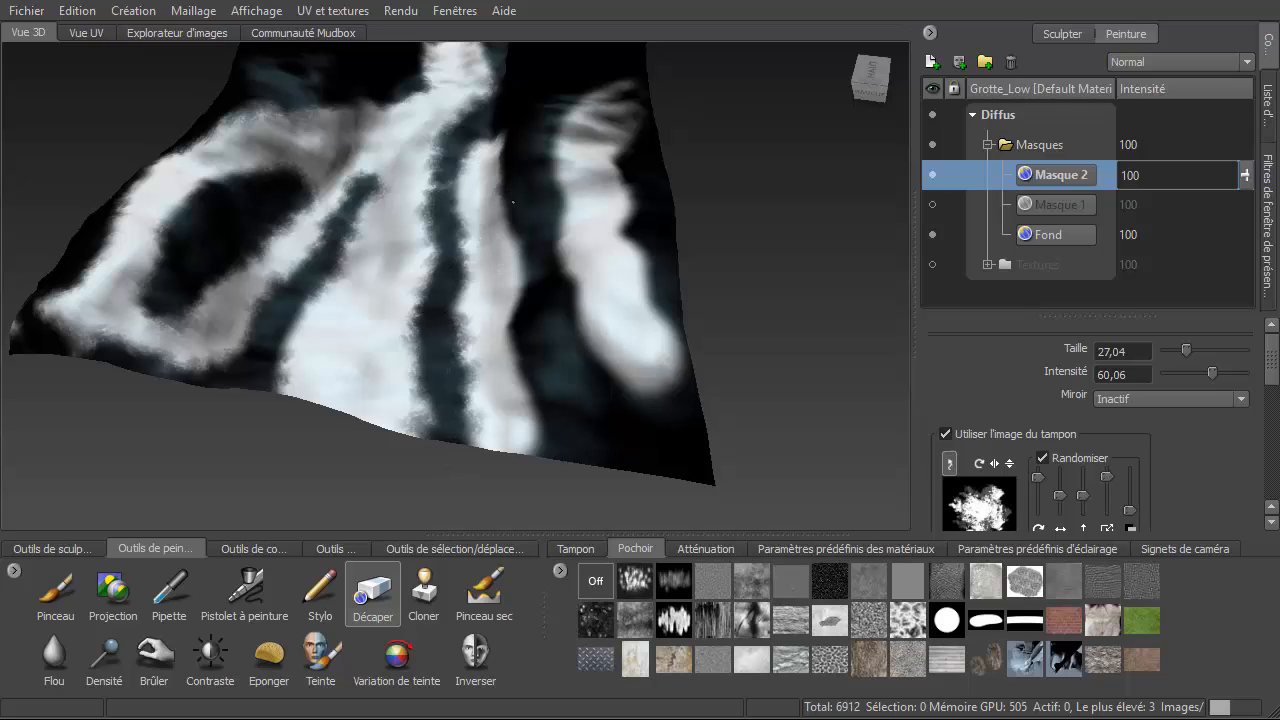
mouse_move(512, 202)
left_mouse_down()
mouse_move(510, 300)
mouse_move(504, 207)
left_mouse_up()
mouse_move(510, 132)
left_mouse_down()
mouse_move(514, 362)
mouse_move(549, 444)
left_mouse_up()
mouse_move(625, 378)
left_mouse_down()
mouse_move(592, 330)
mouse_move(565, 230)
mouse_move(551, 102)
mouse_move(625, 140)
mouse_move(632, 225)
mouse_move(688, 322)
left_mouse_up()
Step: Erase thin streaks through the central white band with the eraser intensity set to 31,28
right_click_drag(491, 238, 413, 248, "alt")
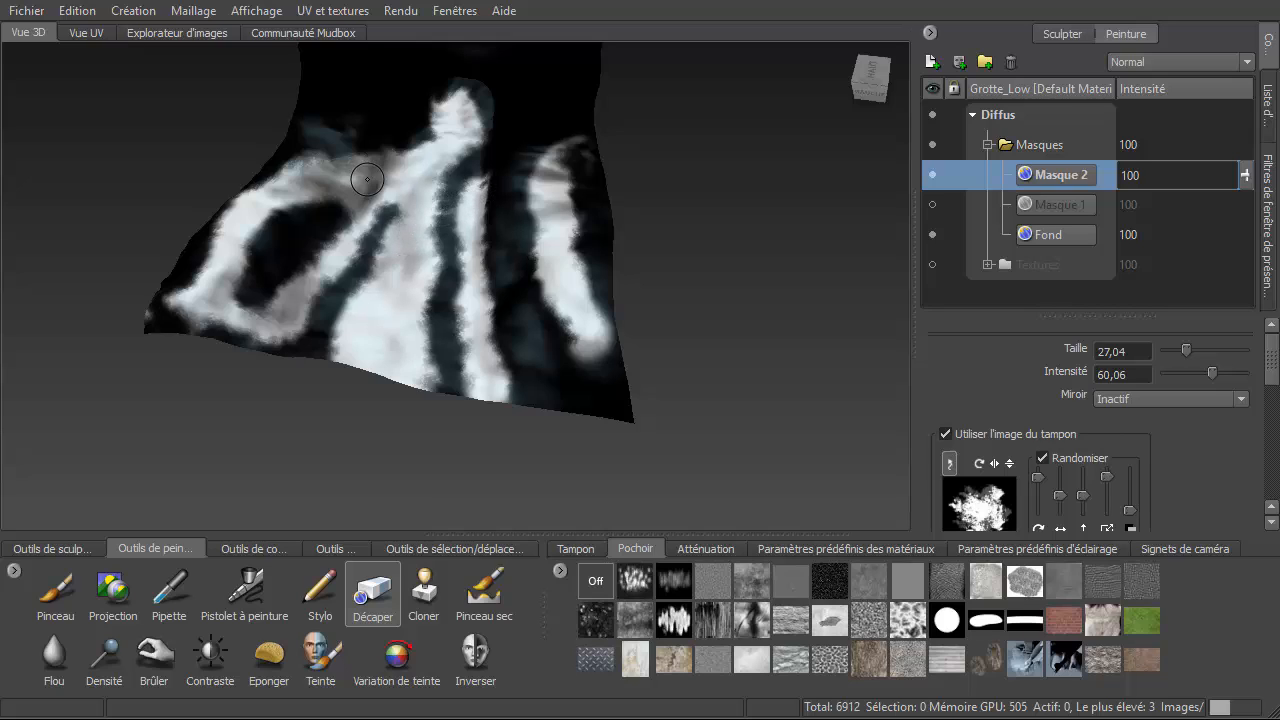
mouse_move(398, 218)
left_mouse_down()
mouse_move(380, 387)
mouse_move(360, 374)
left_mouse_up()
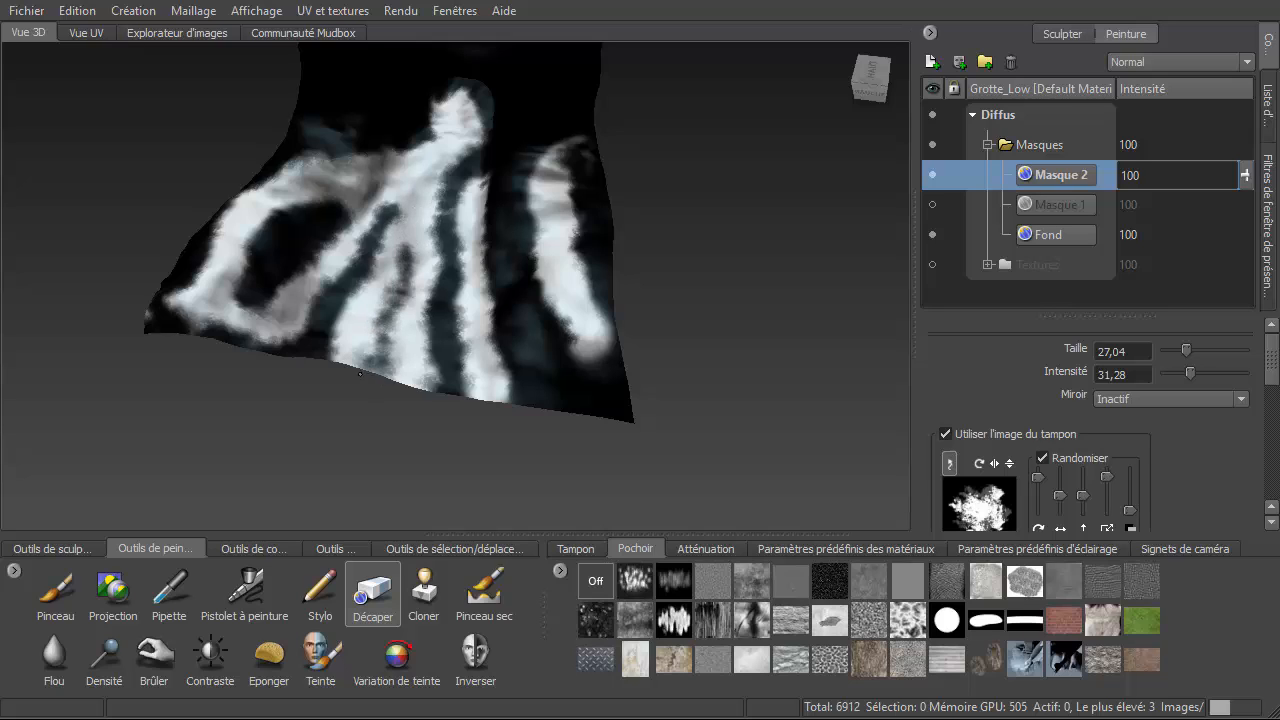
mouse_move(426, 154)
left_mouse_down()
mouse_move(410, 165)
mouse_move(425, 195)
mouse_move(450, 108)
left_mouse_up()
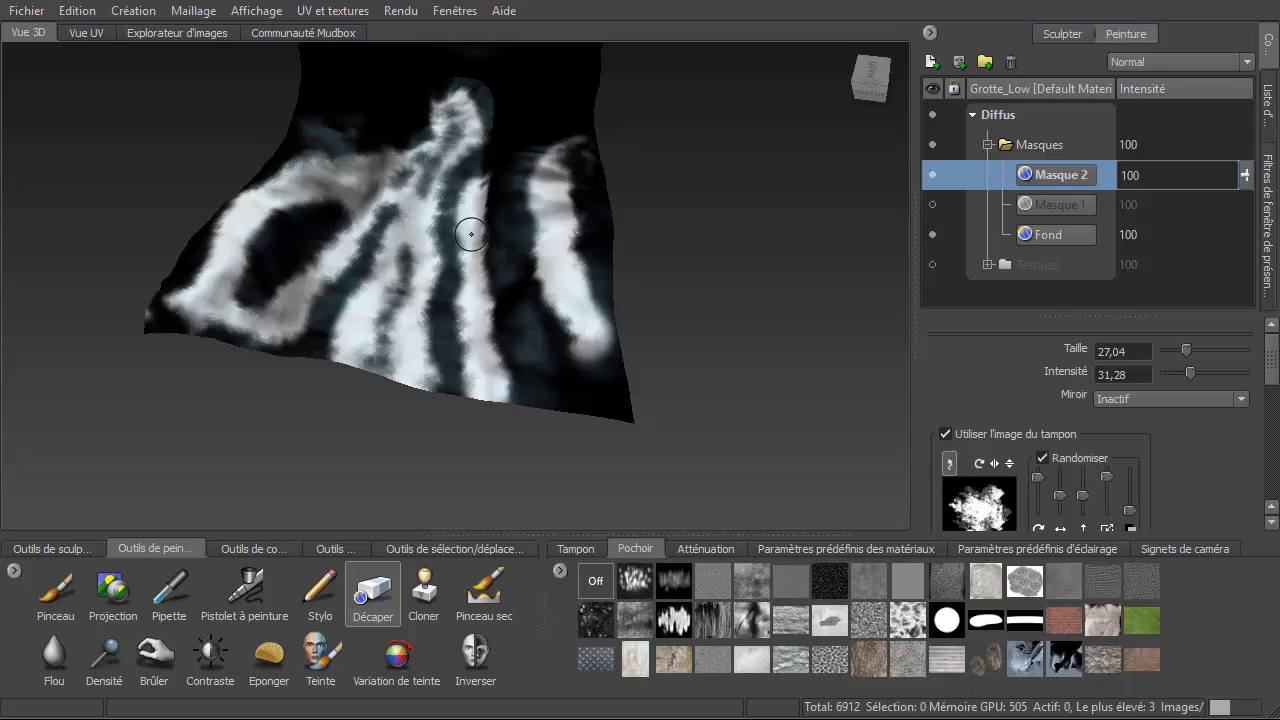
Step: Export the merged channel from the Masques group as Grotte_Masque_02.png in the Maps folder
right_click(1040, 147)
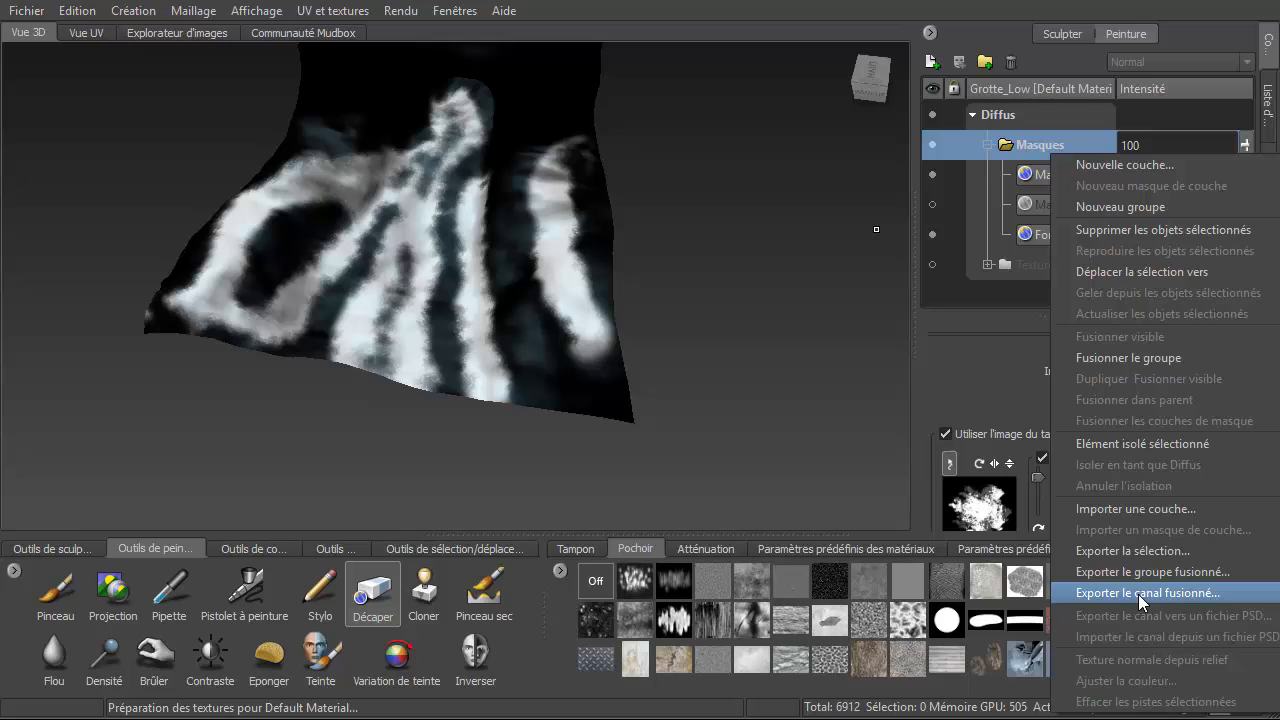
left_click(1143, 593)
left_click(490, 213)
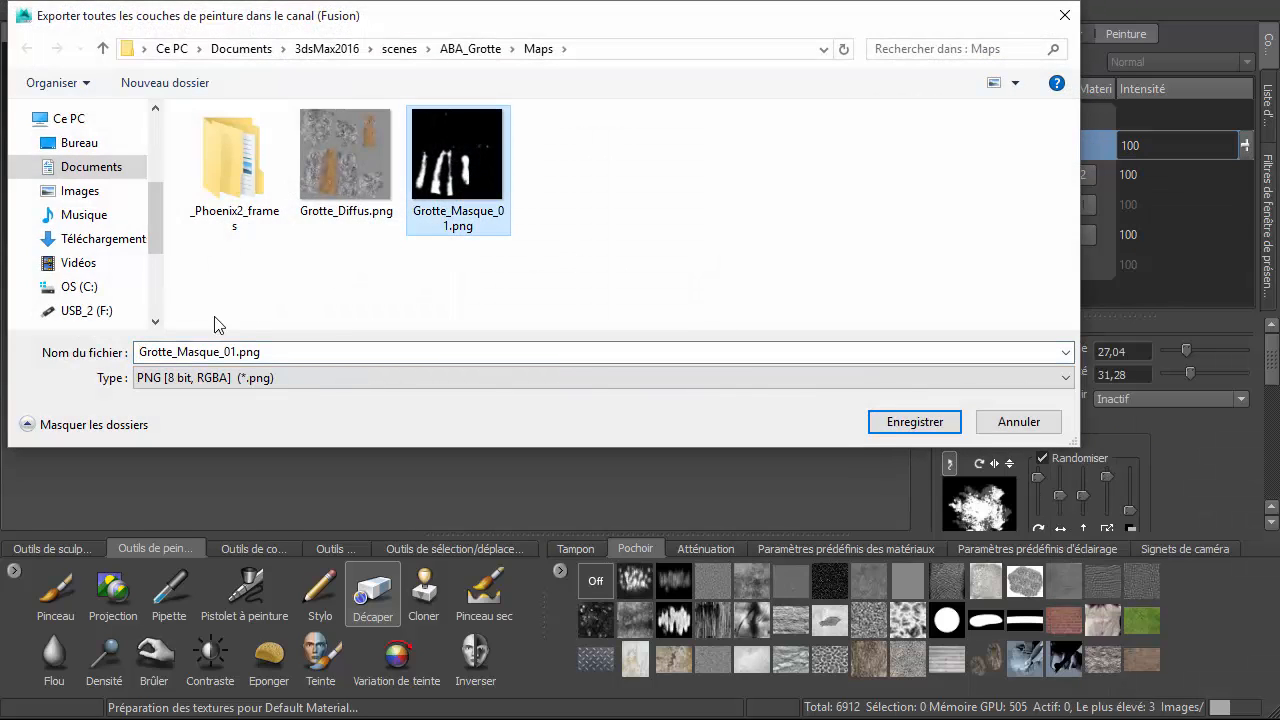
left_click(235, 358)
left_click(235, 358)
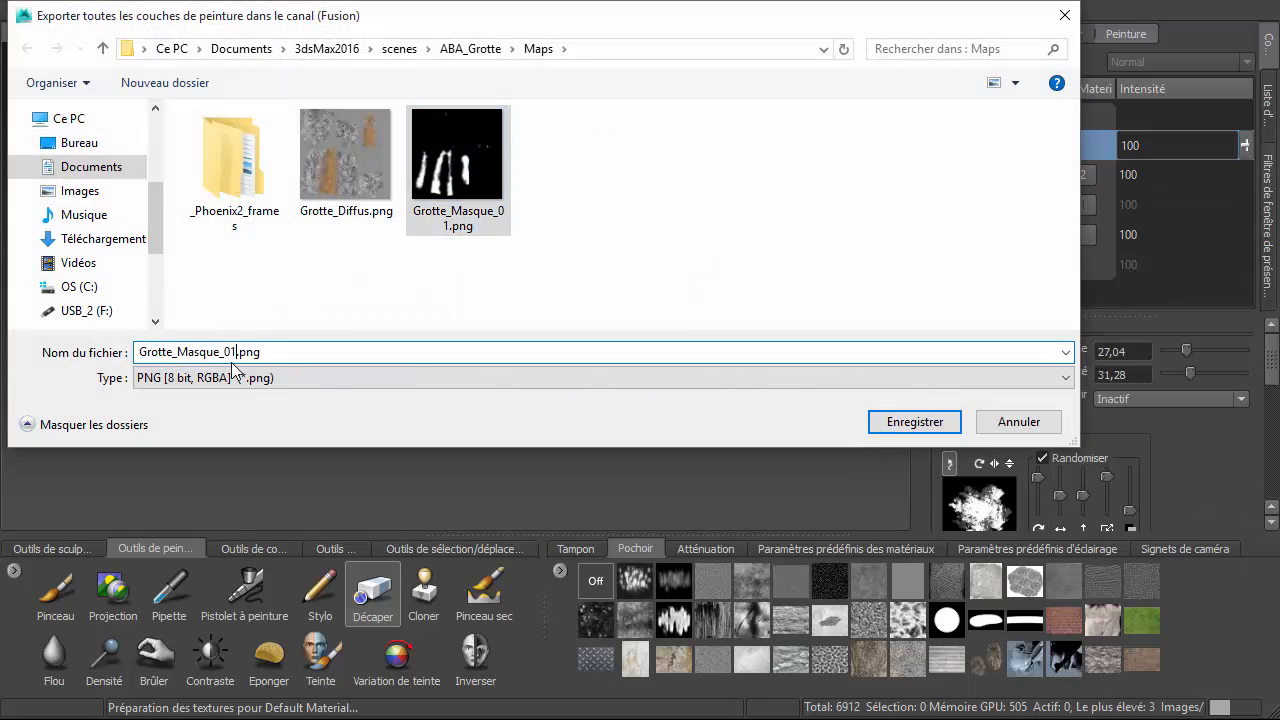
key("BackSpace")
key("Return")
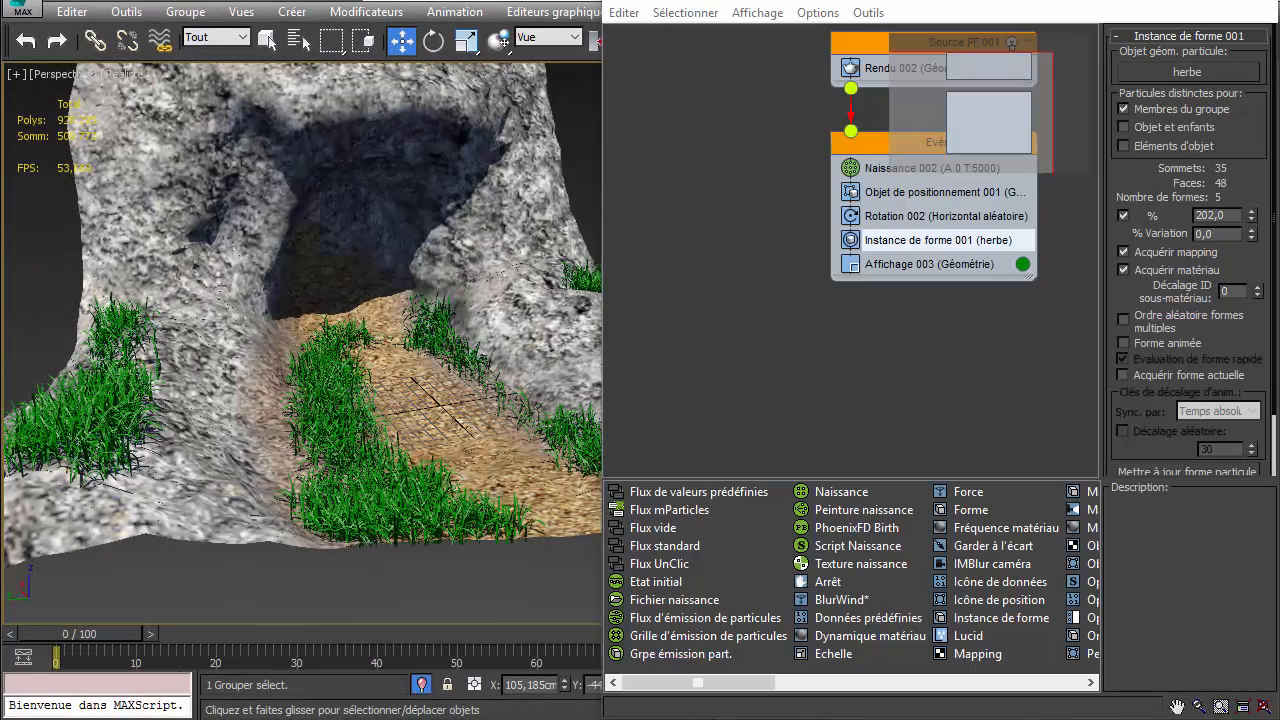
Step: In 3ds Max, close the particle flow editor and open the detailed material editor
left_click(1263, 3)
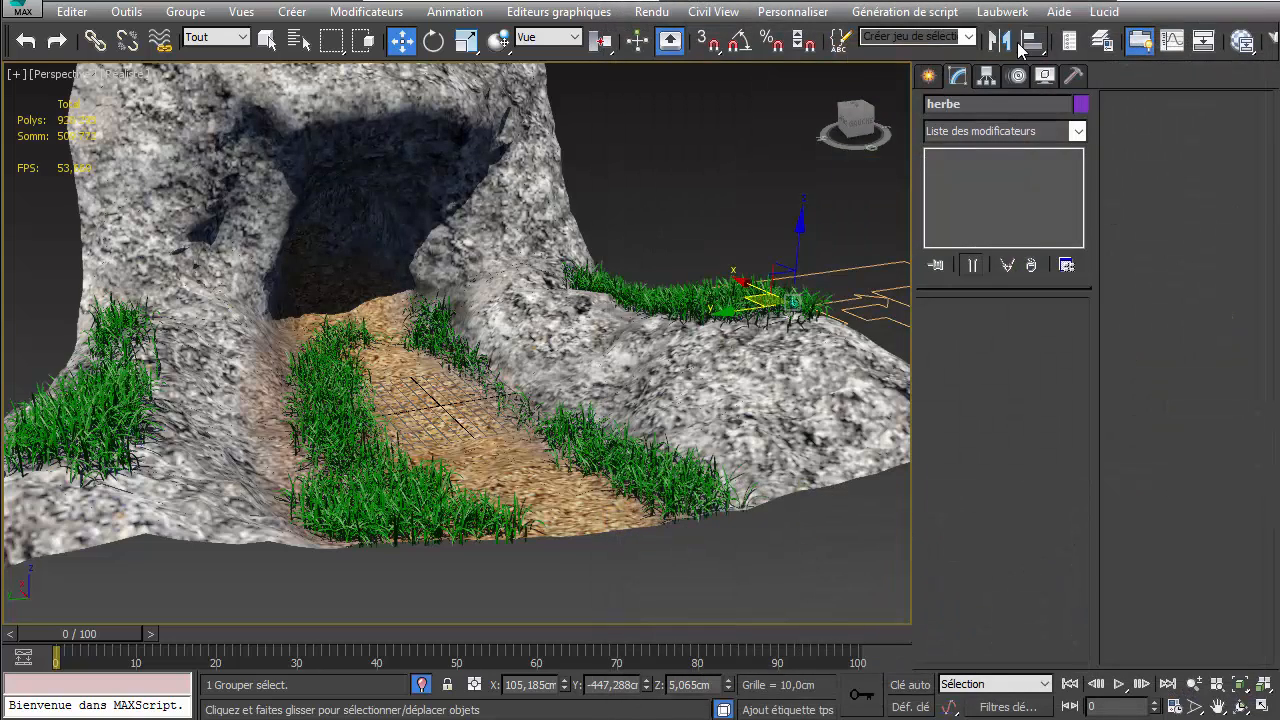
left_click(1241, 42)
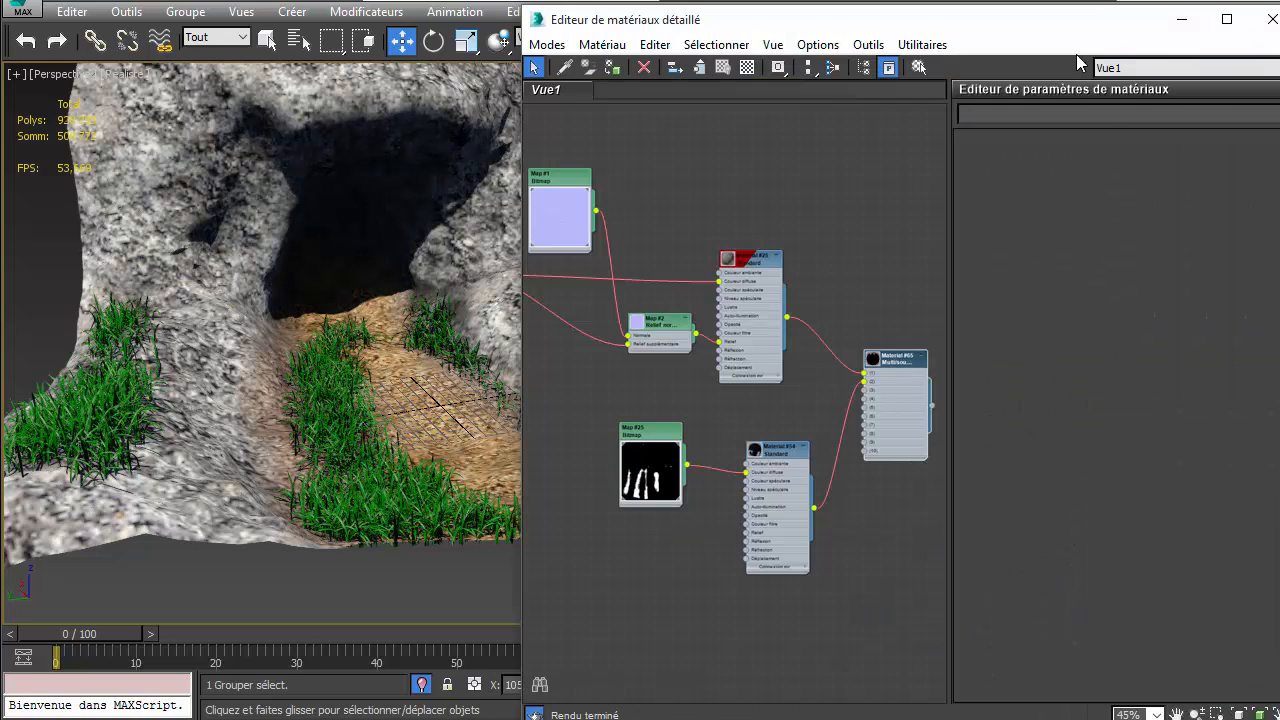
left_click_drag(1060, 30, 1003, 22)
Step: Duplicate the mask bitmap with its Standard material and connect the copied material to slot (3) of the Multi/sous-objet material
middle_click_drag(823, 455, 798, 341)
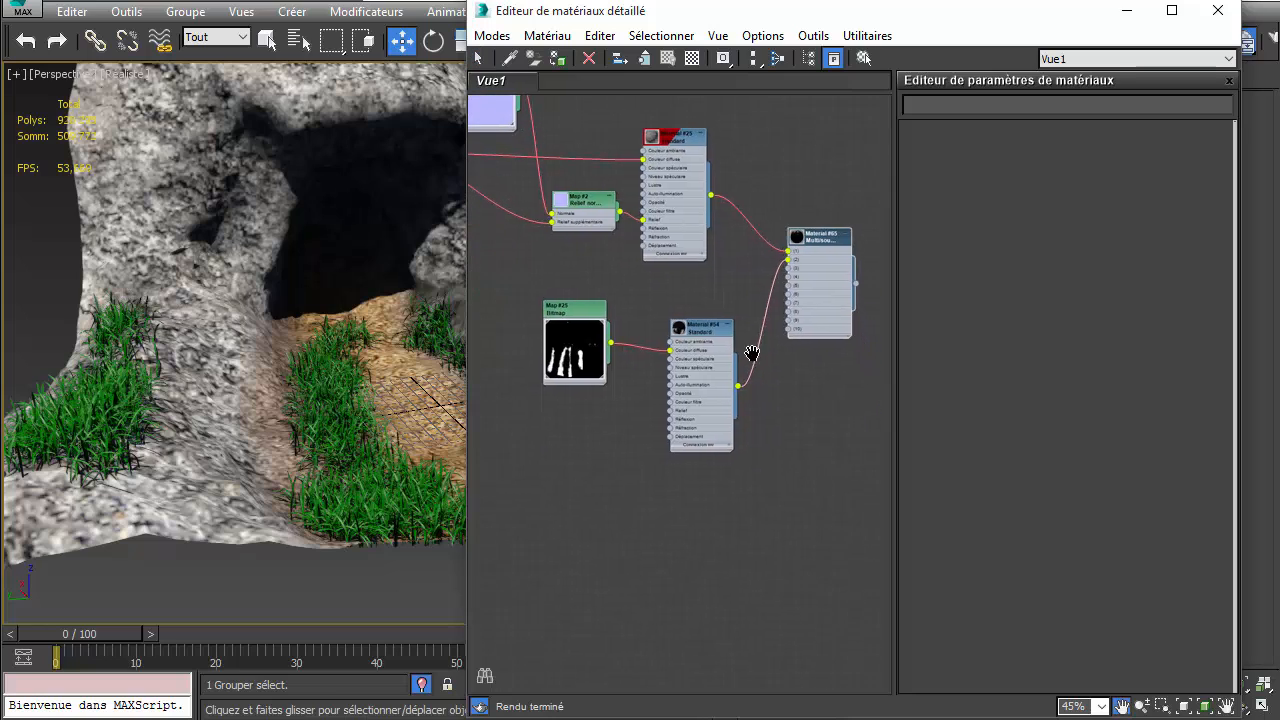
left_click_drag(705, 445, 705, 445)
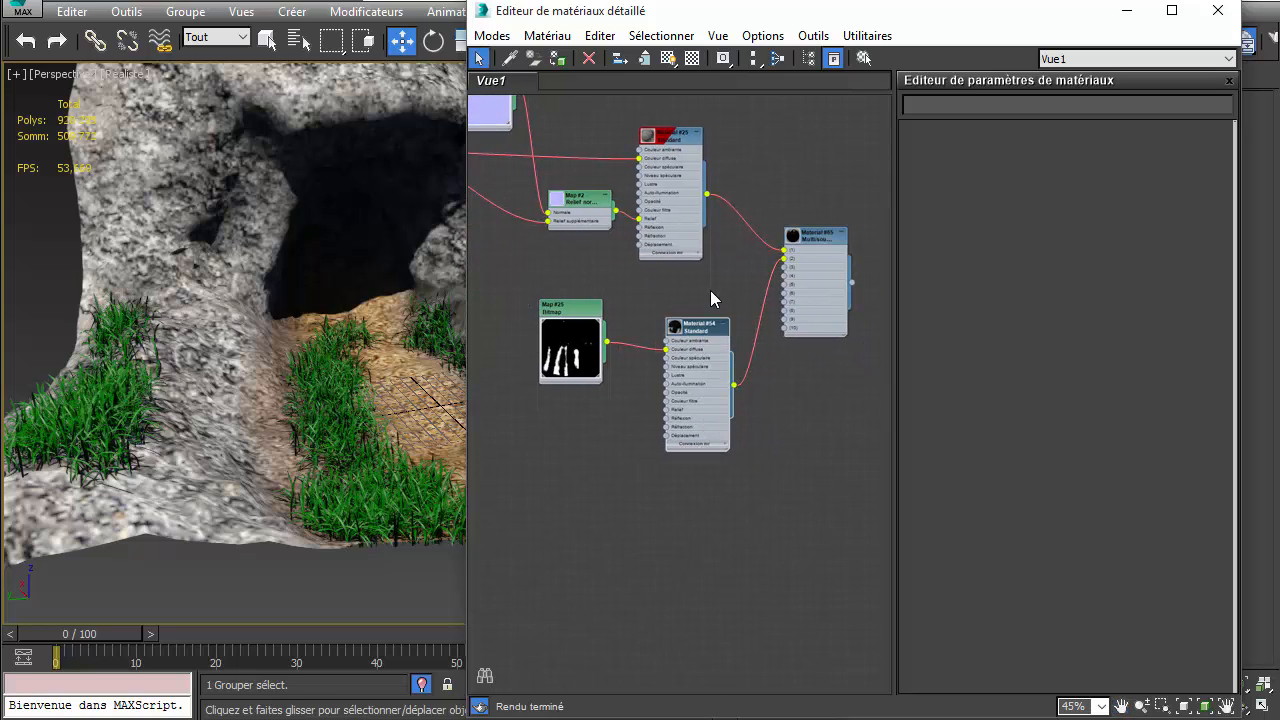
left_click_drag(540, 288, 678, 378)
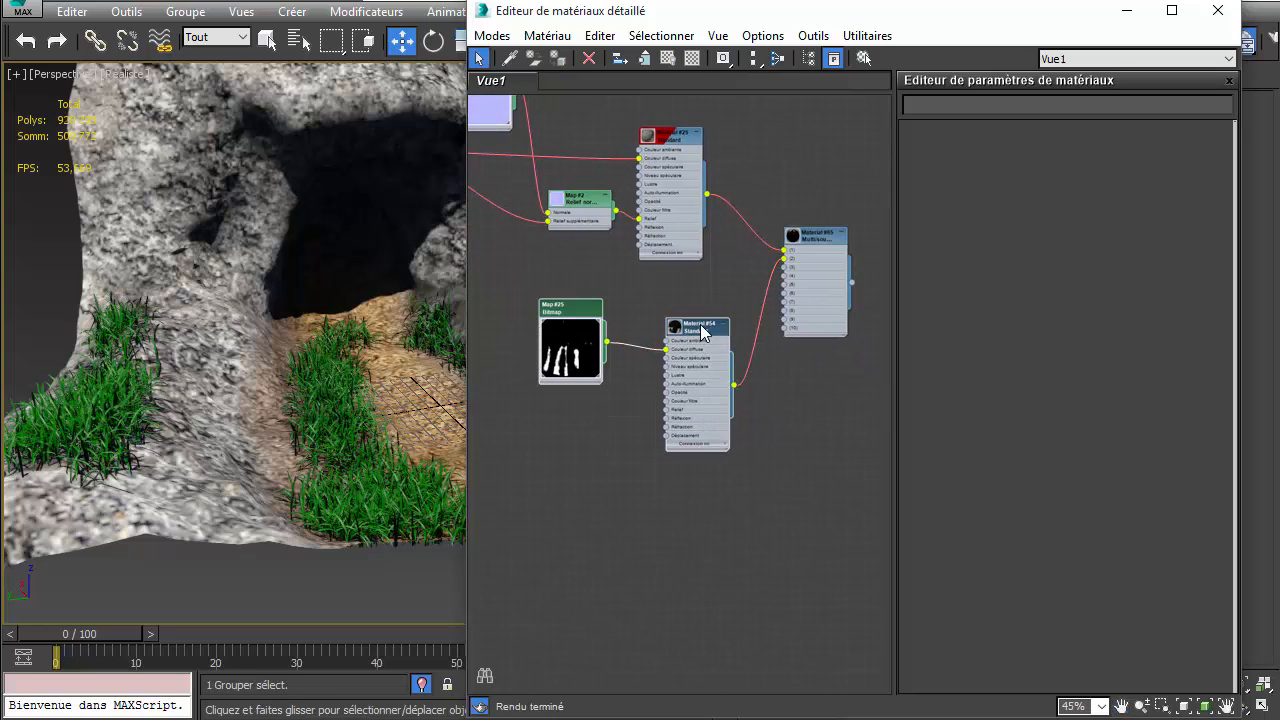
left_click_drag(703, 333, 704, 487, "shift")
left_click_drag(735, 537, 820, 246)
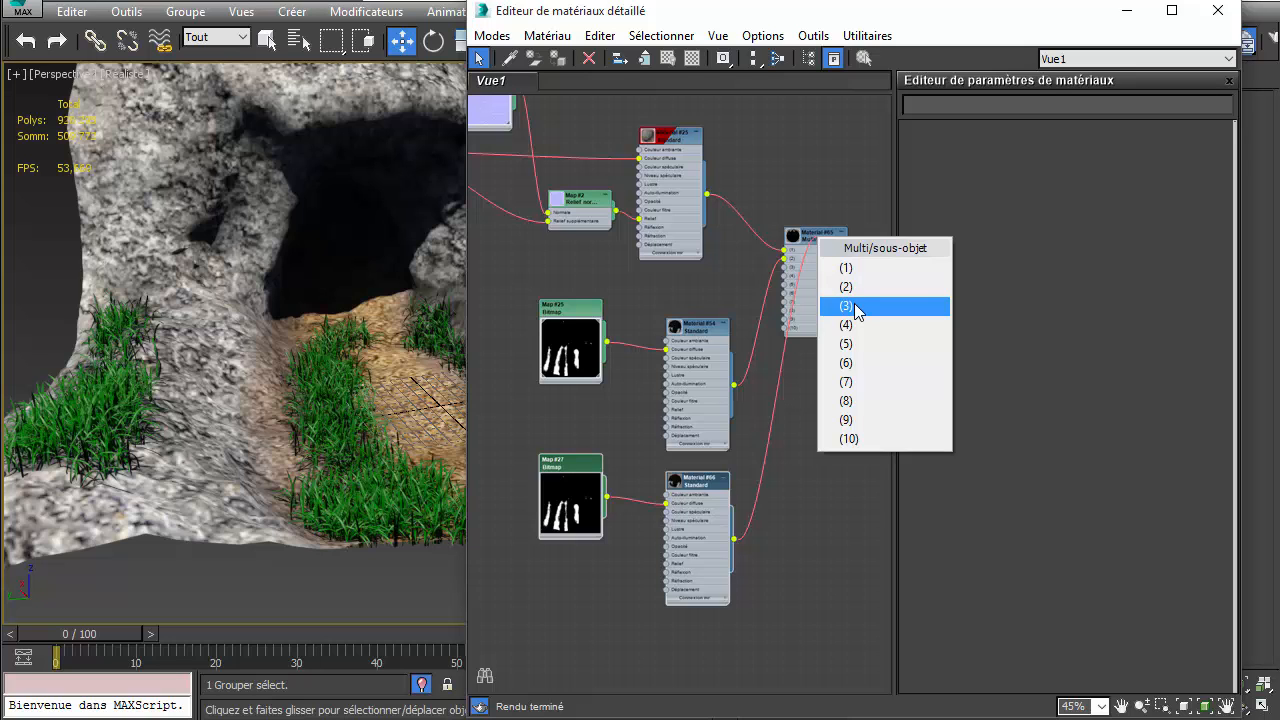
left_click(853, 307)
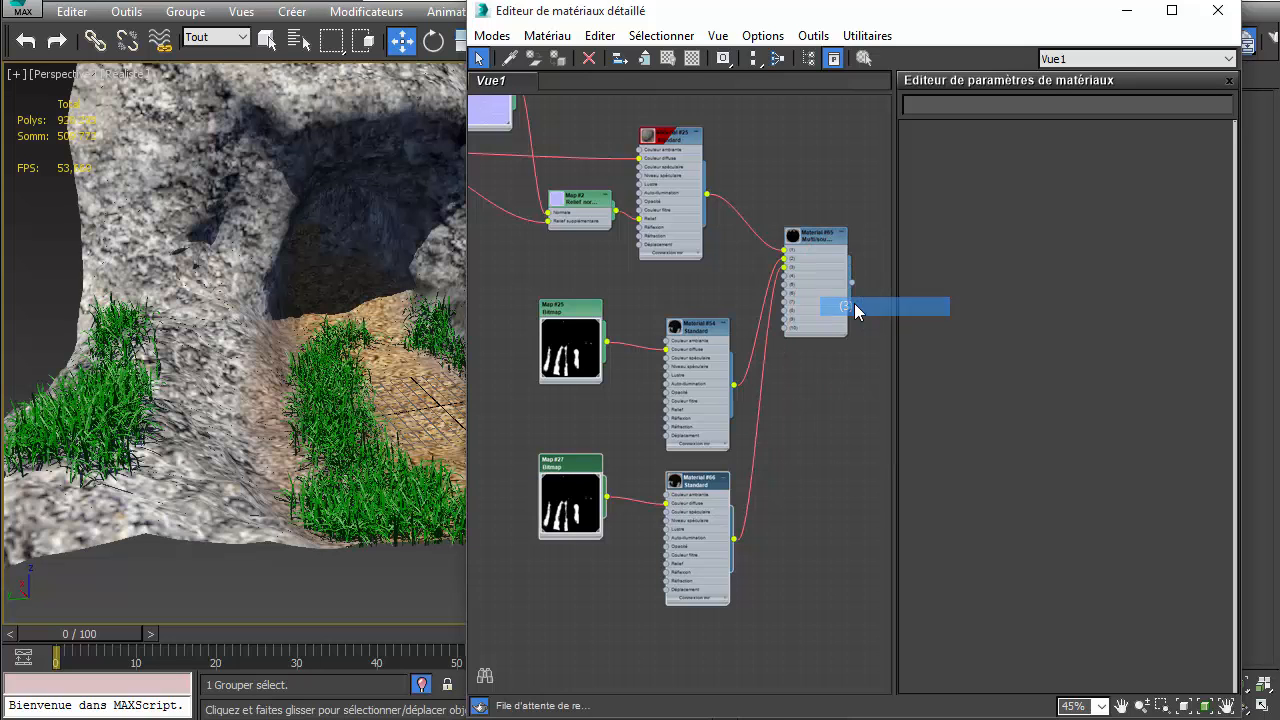
Step: Replace the copied bitmap's image with Grotte_Masque_02.png
double_click(588, 476)
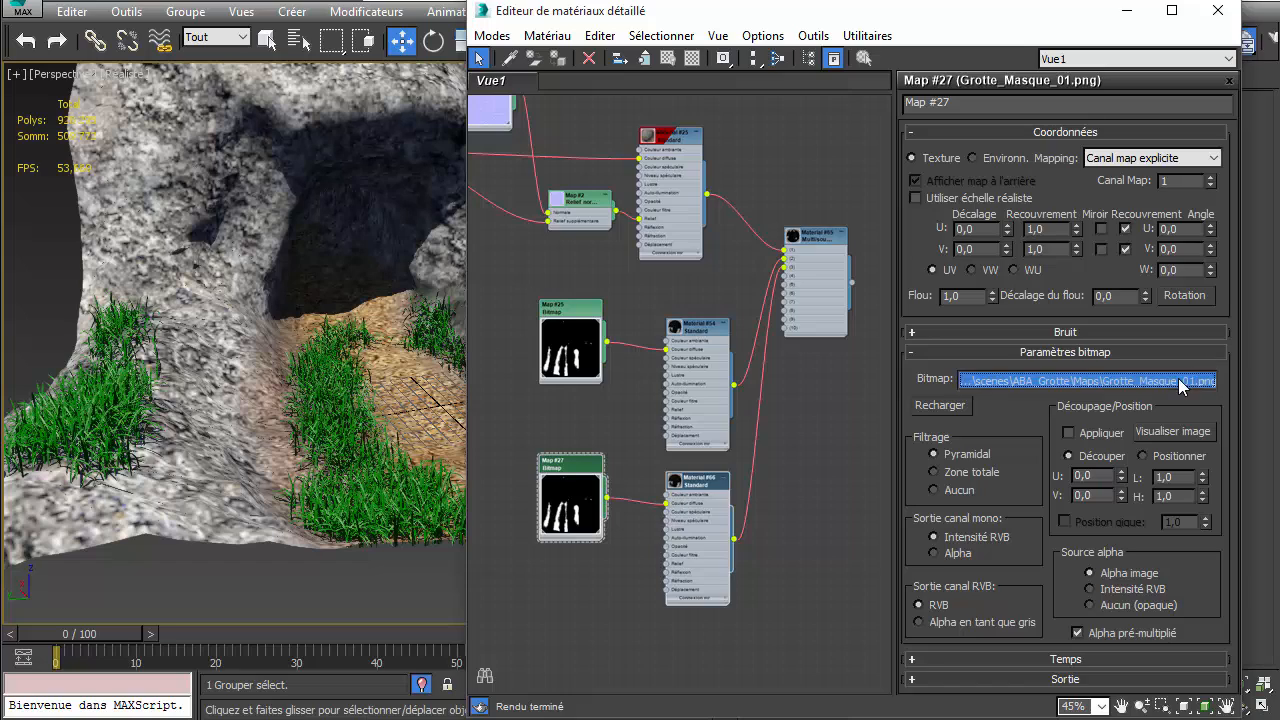
left_click(1183, 387)
left_click(1135, 213)
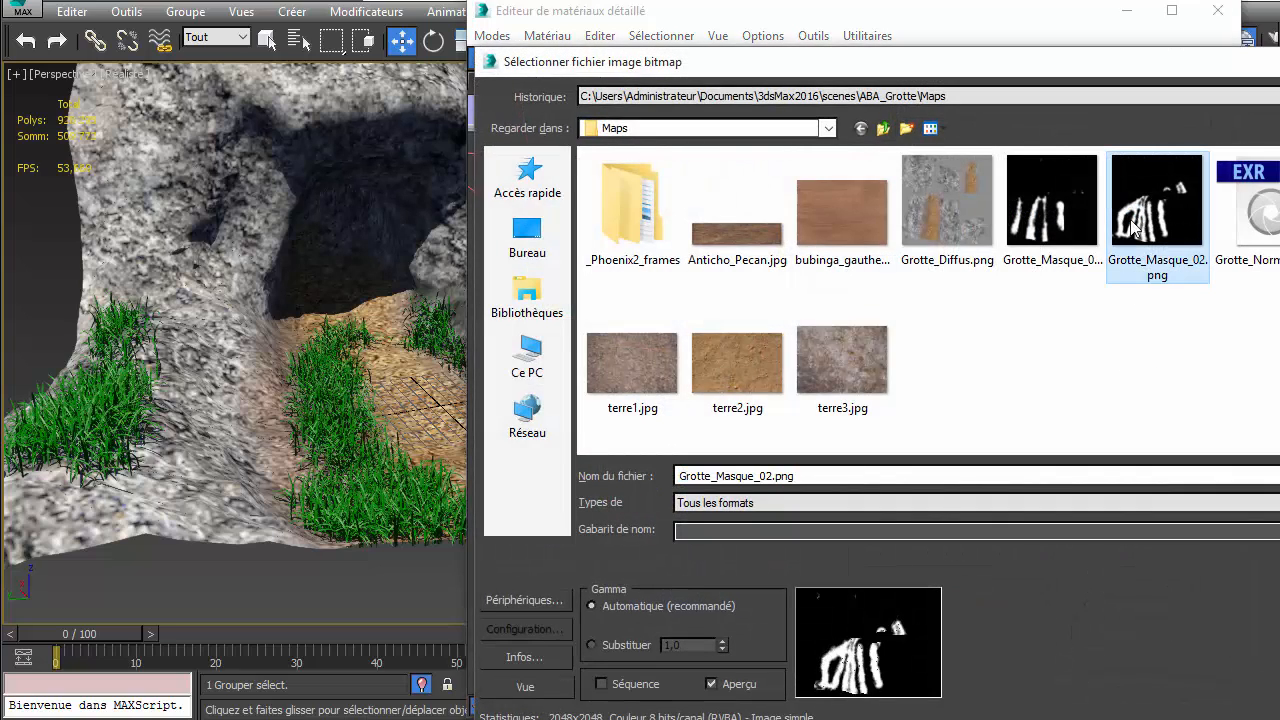
key("Return")
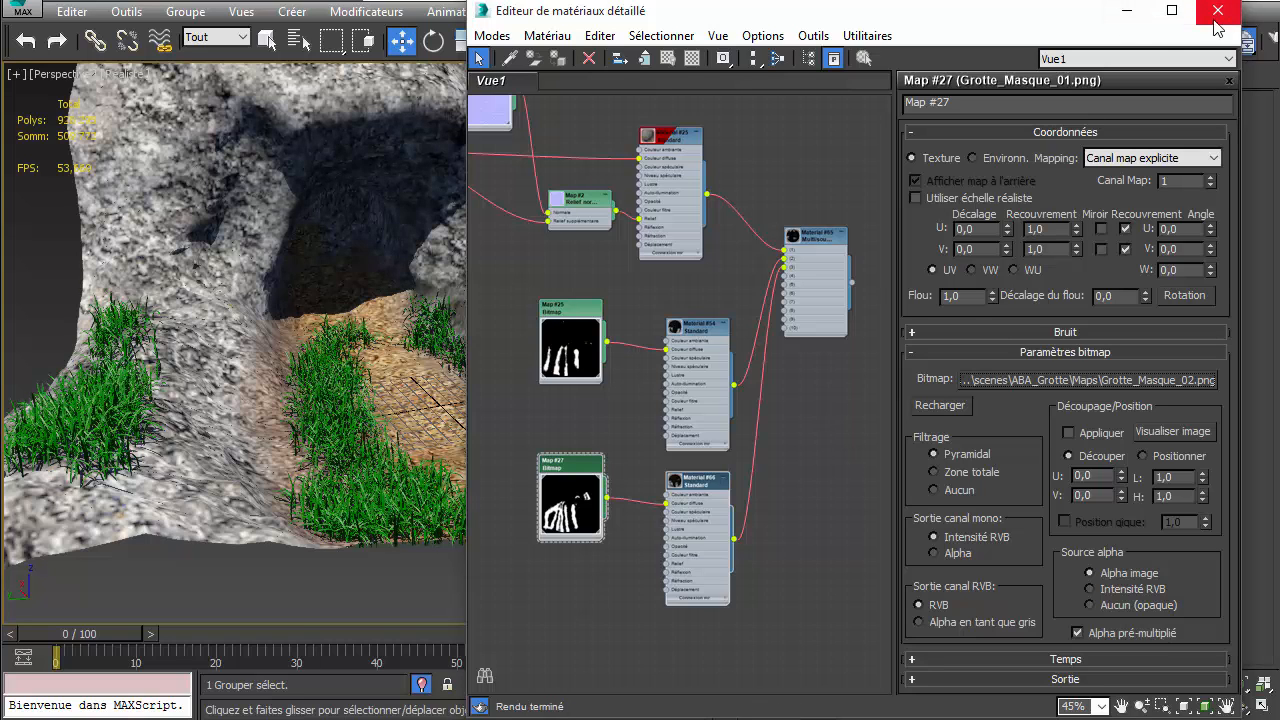
Step: Close the material editor and create a box about 7.7 × 9.6 × 7.9 cm beside the grass blades, with 2 segments per direction
left_click(1124, 18)
left_click(929, 75)
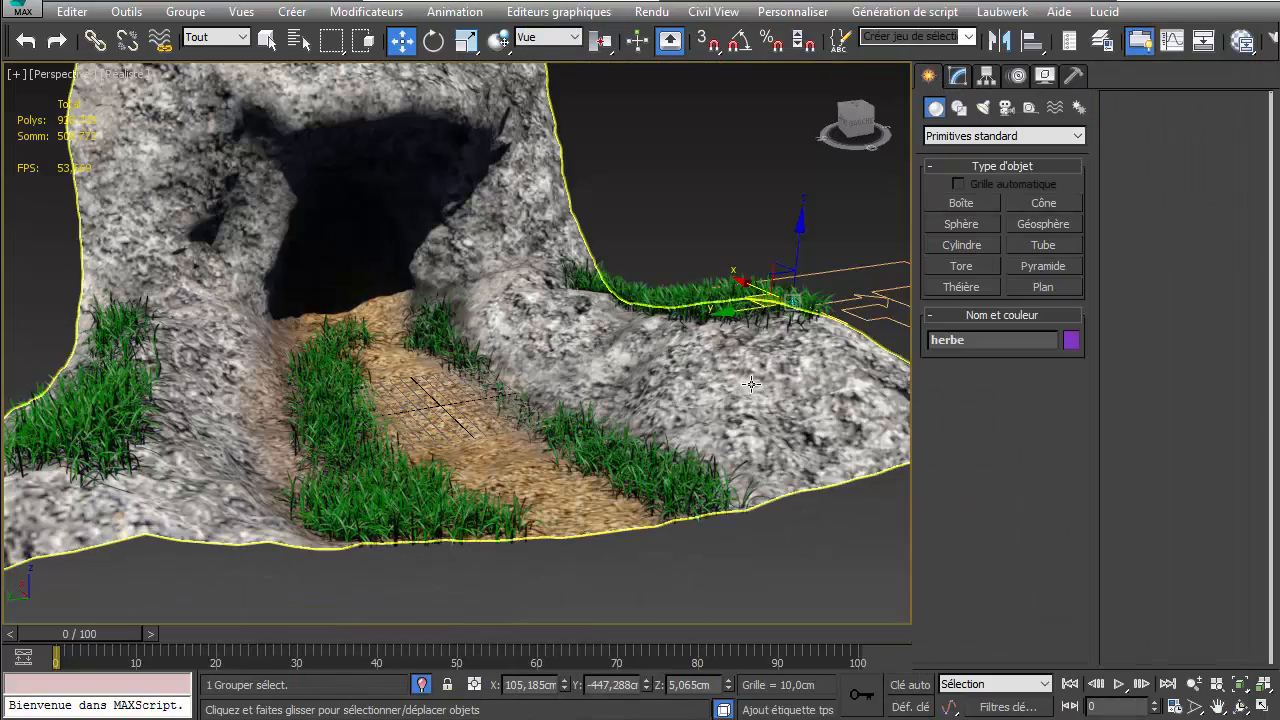
middle_click_drag(752, 383, 861, 318)
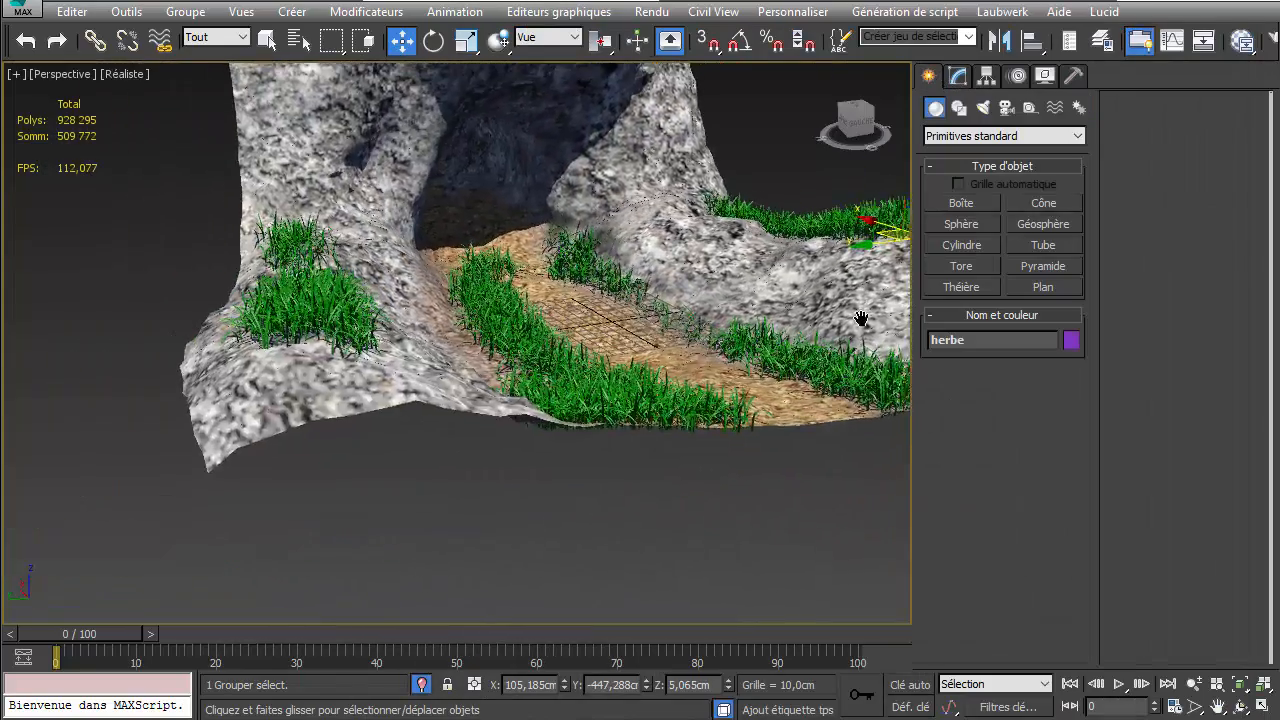
scroll(861, 318, "up", 3)
middle_click_drag(797, 432, 688, 256, "alt")
scroll(586, 294, "up", 10)
left_click(961, 203)
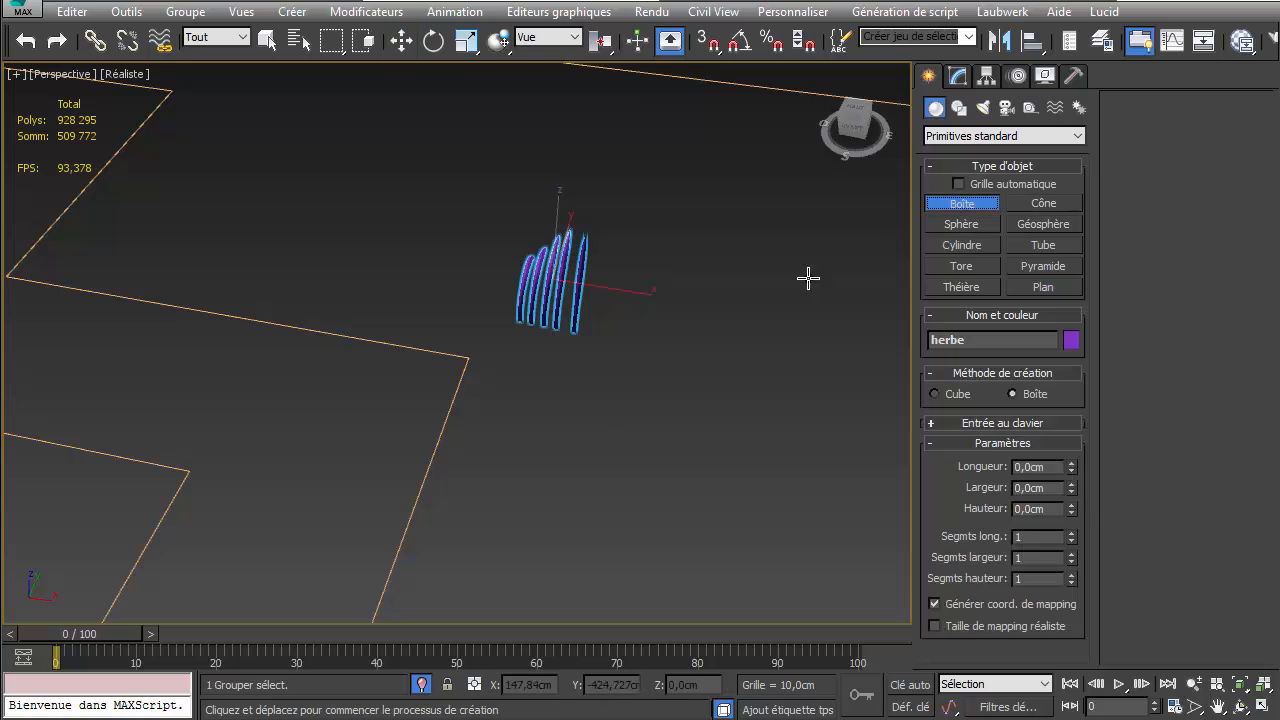
left_click_drag(649, 326, 731, 383)
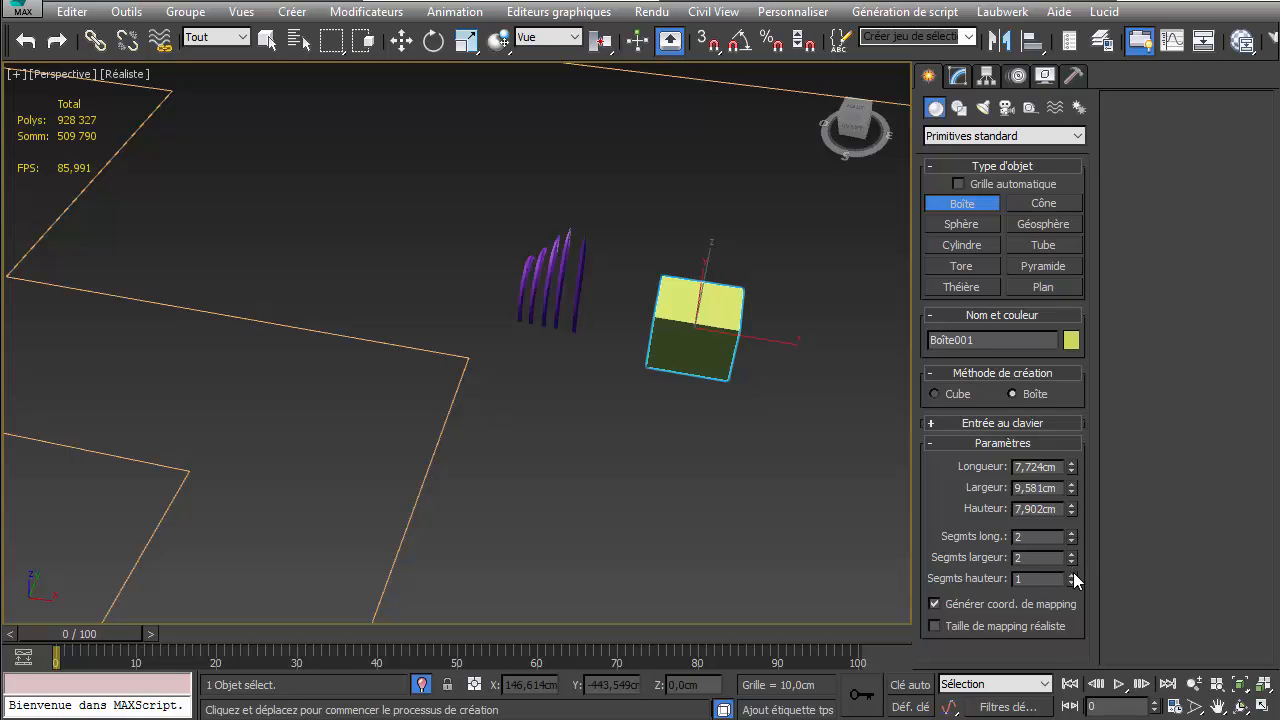
Step: Isolate the new box in the viewport and display its edged faces
middle_click_drag(743, 451, 558, 390)
left_click(422, 685)
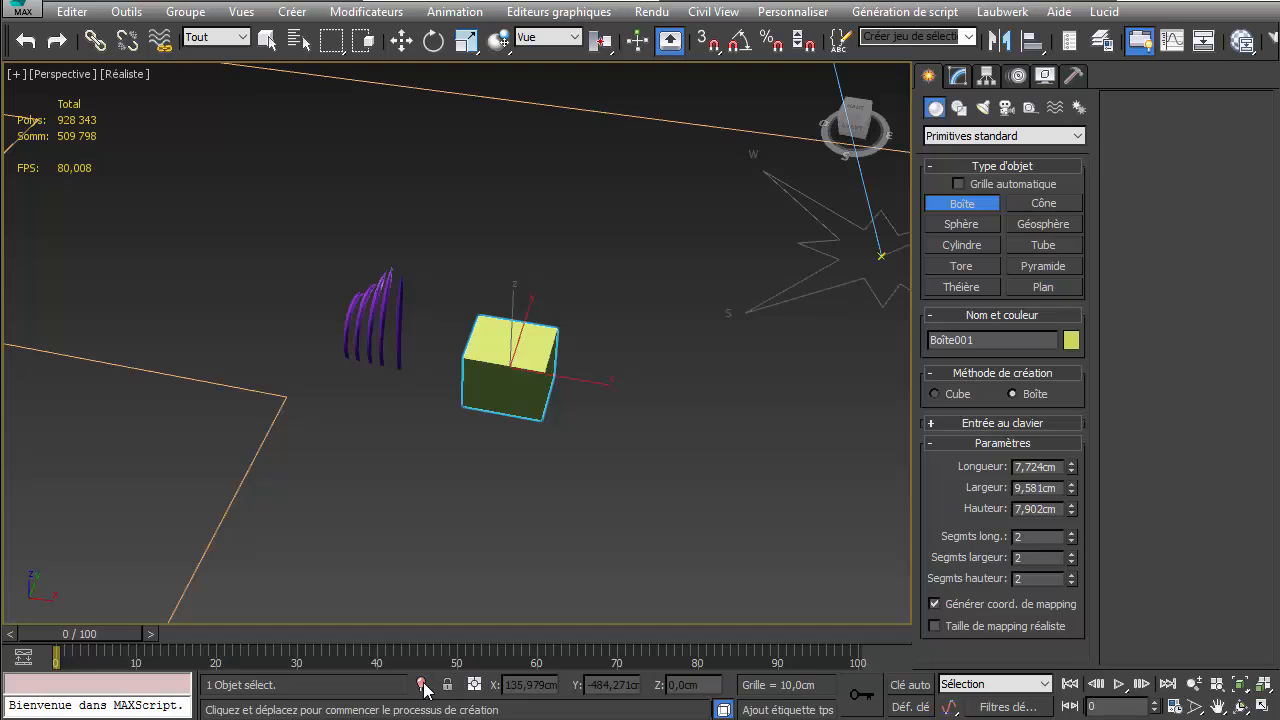
left_click(422, 685)
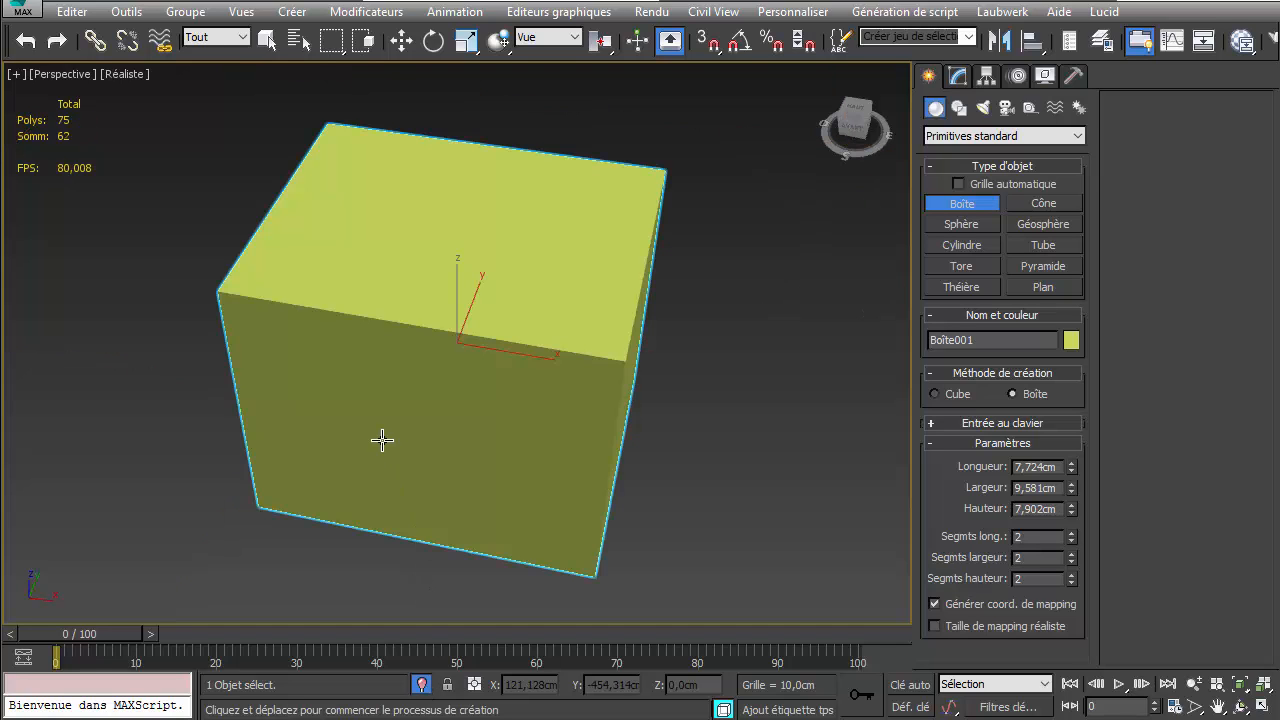
scroll(382, 440, "down", 4)
middle_click_drag(380, 448, 952, 414, "alt")
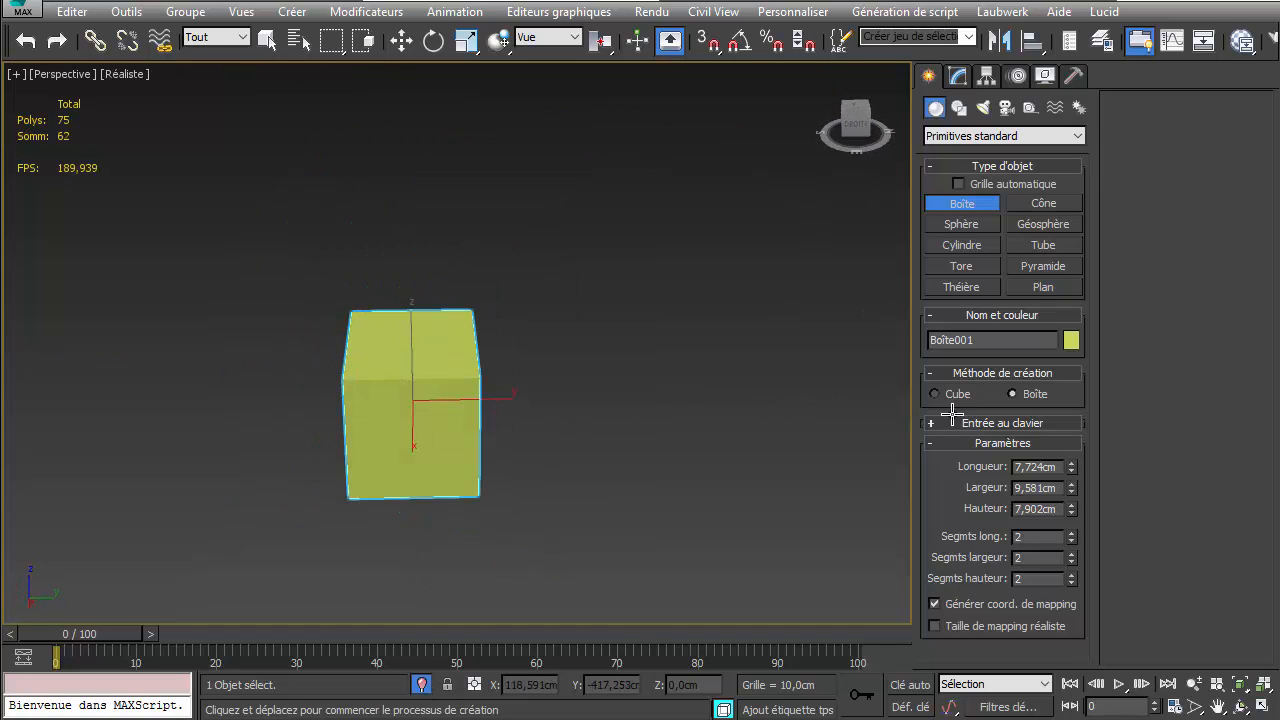
key("F4")
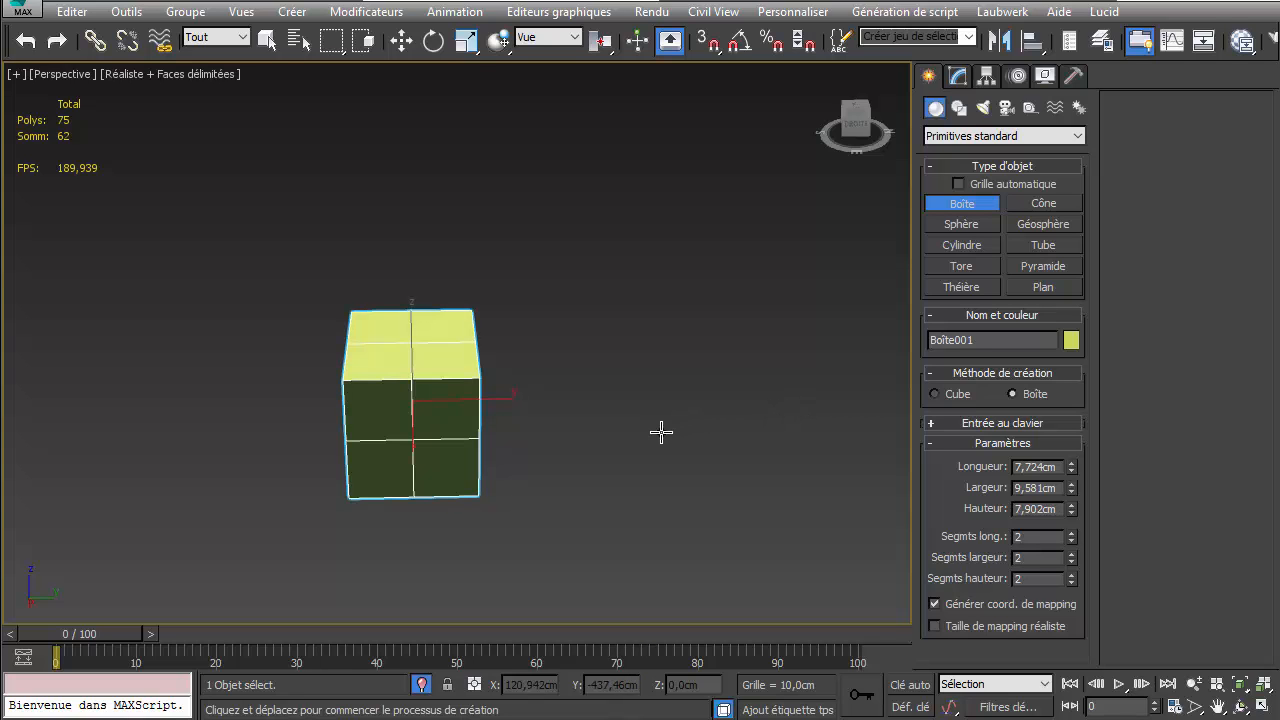
middle_click_drag(614, 406, 522, 446, "alt")
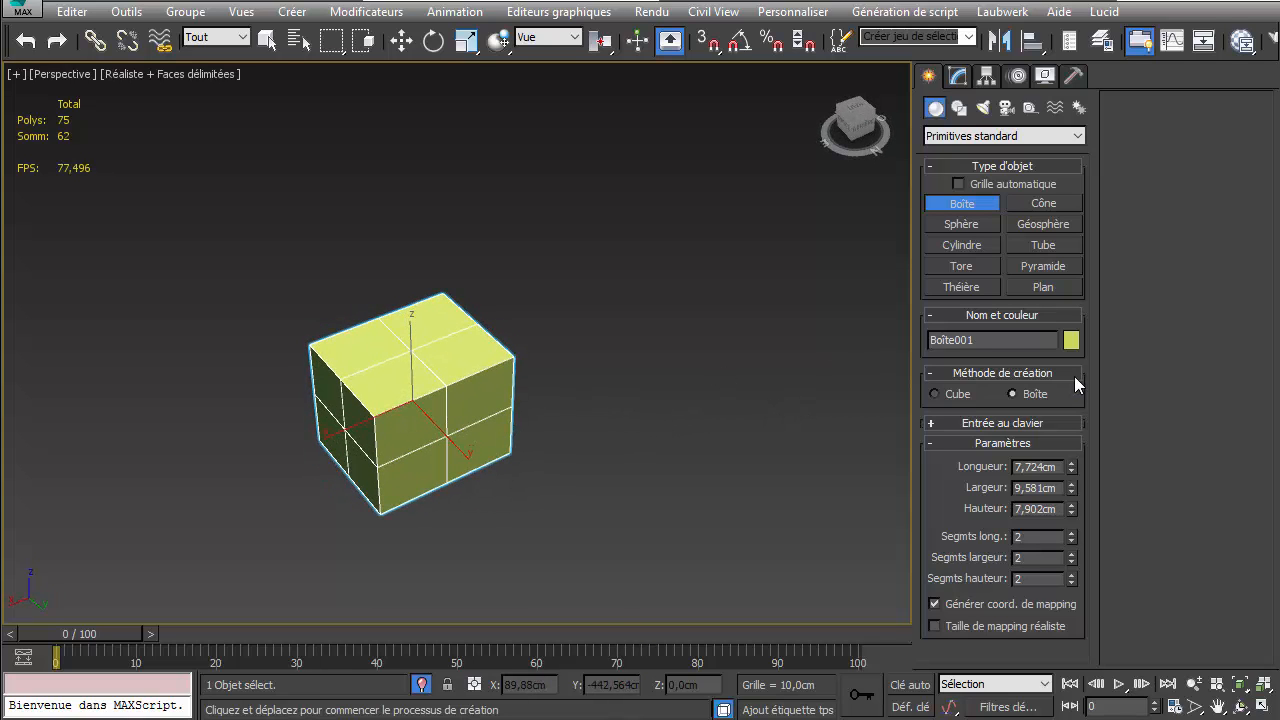
Step: Change the box's object color to the custom dark grey
left_click(1071, 341)
left_click(346, 308)
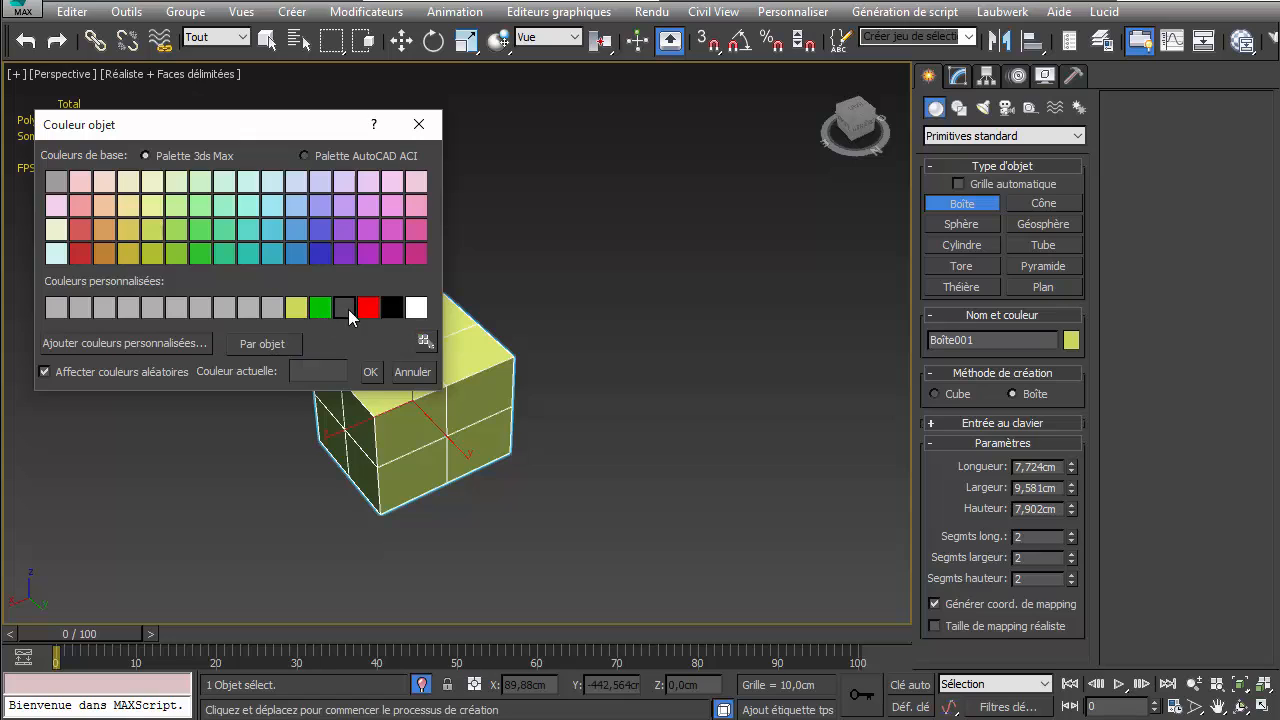
left_click(370, 373)
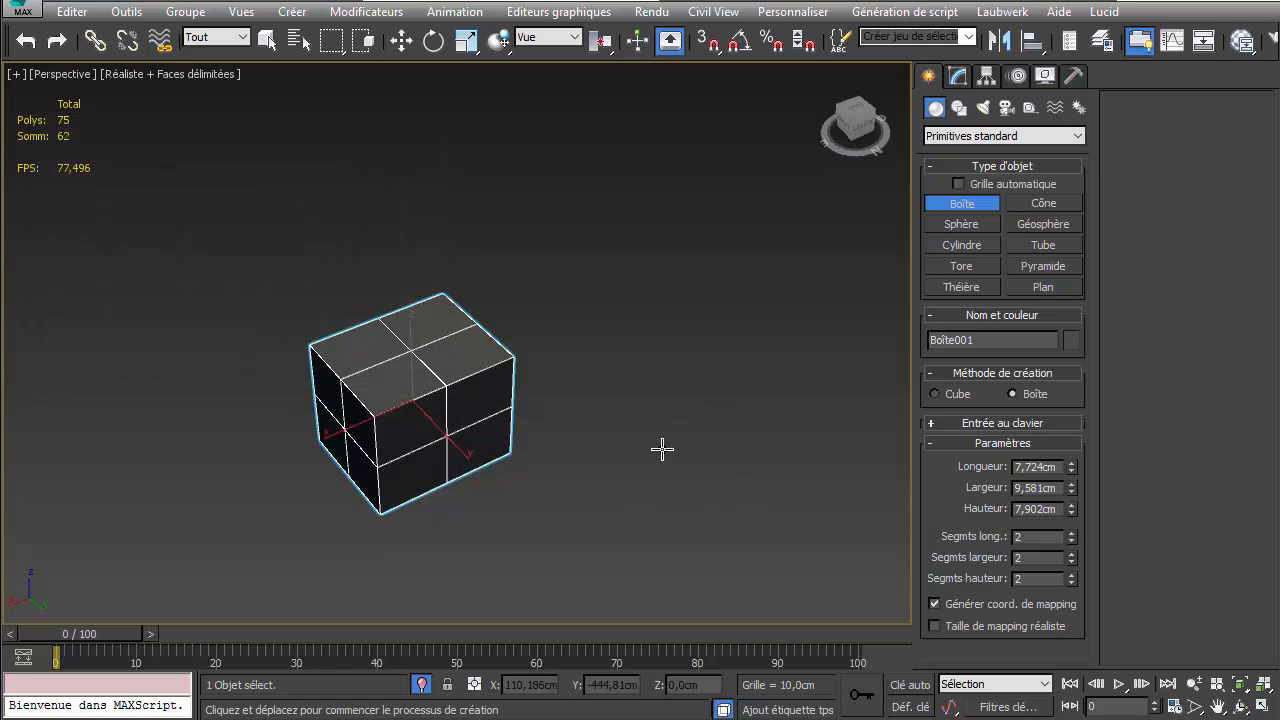
Step: Apply the En sphère modifier to the box and reduce its percentage so the shape is only partly rounded
left_click(955, 79)
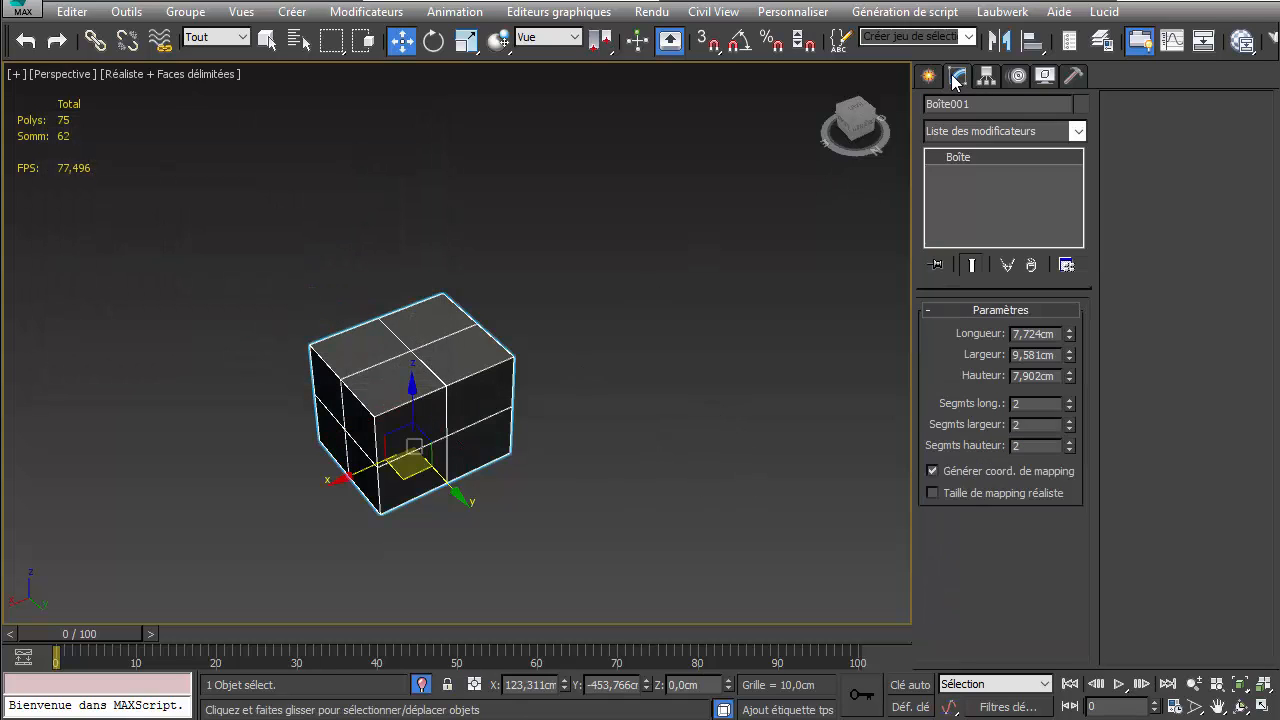
left_click(1077, 132)
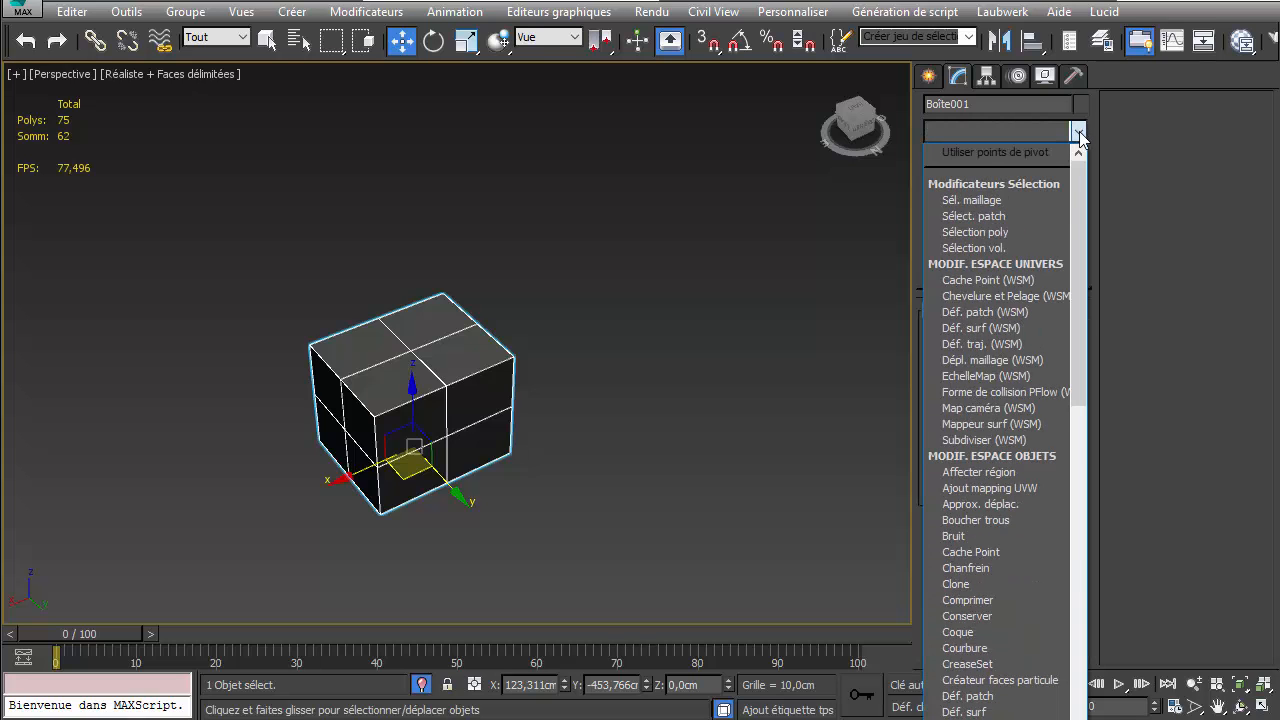
scroll(1043, 265, "down", 2)
scroll(1043, 265, "down", 5)
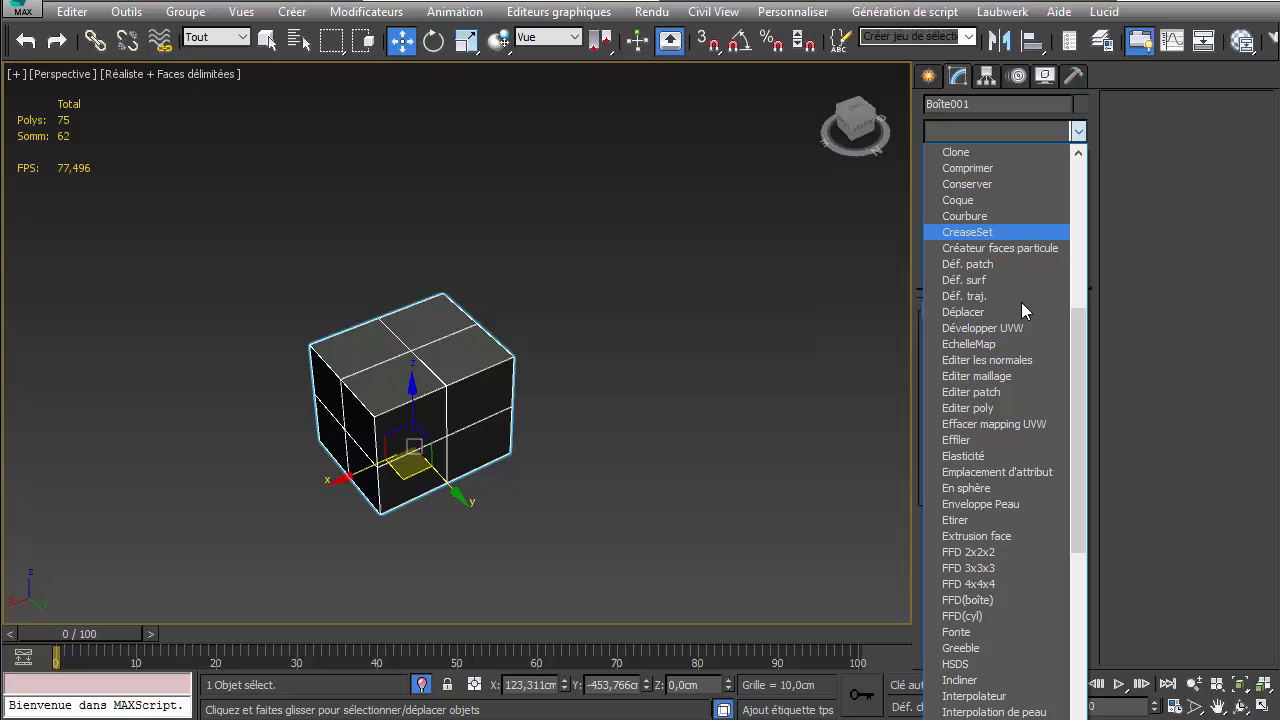
left_click(1004, 489)
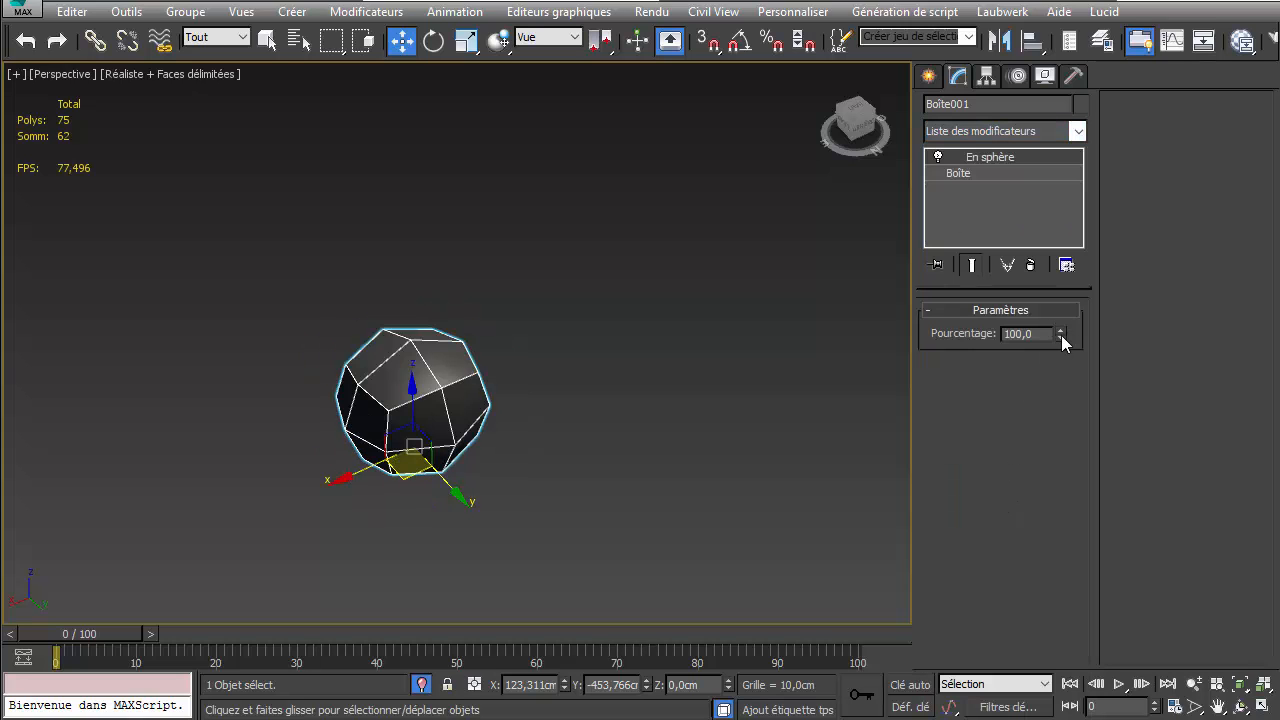
left_click_drag(1062, 335, 1073, 366)
Step: Add a Lissage rapide modifier above En sphère with 1 iteration
left_click(1078, 129)
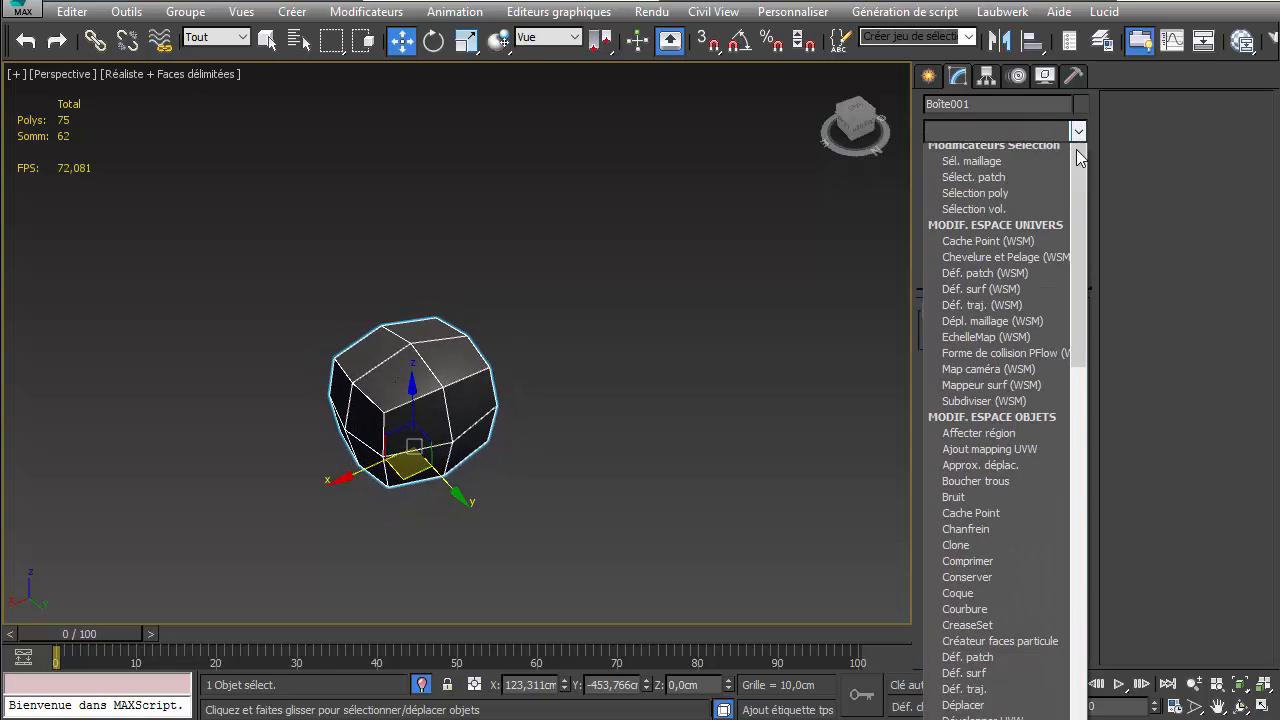
left_click_drag(1080, 175, 1080, 335)
scroll(1016, 542, "down", 2)
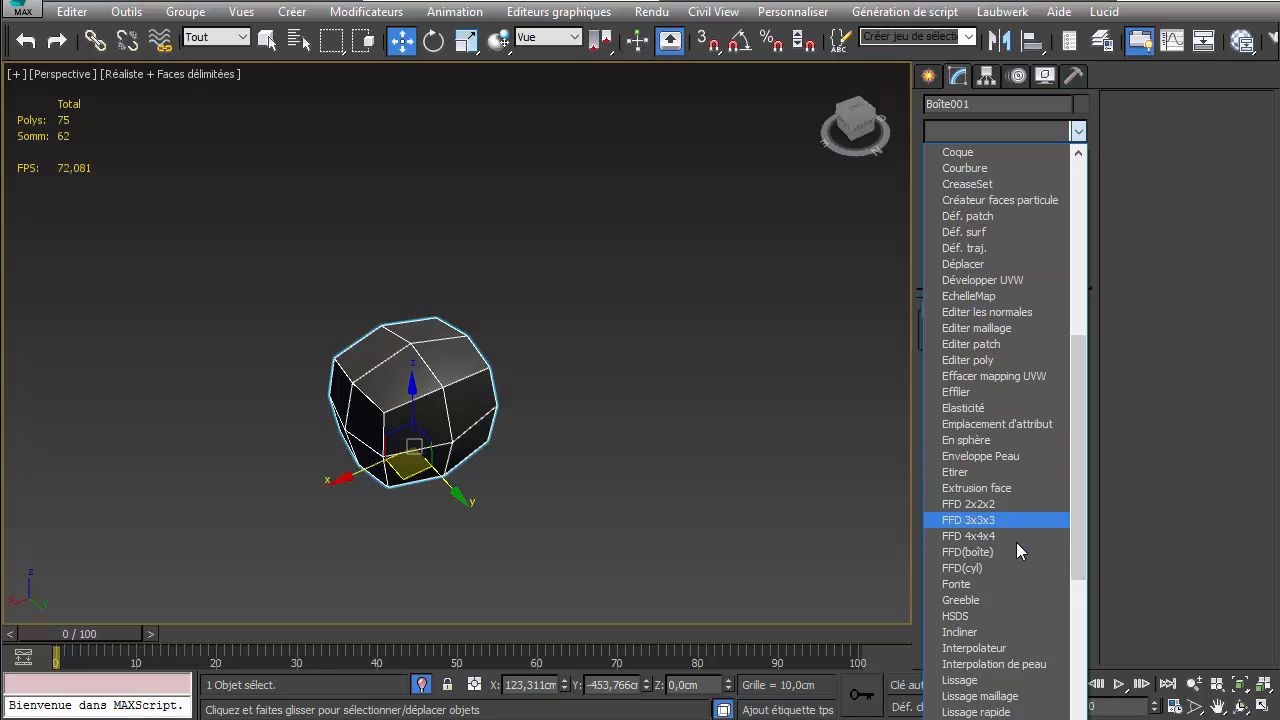
left_click(1014, 632)
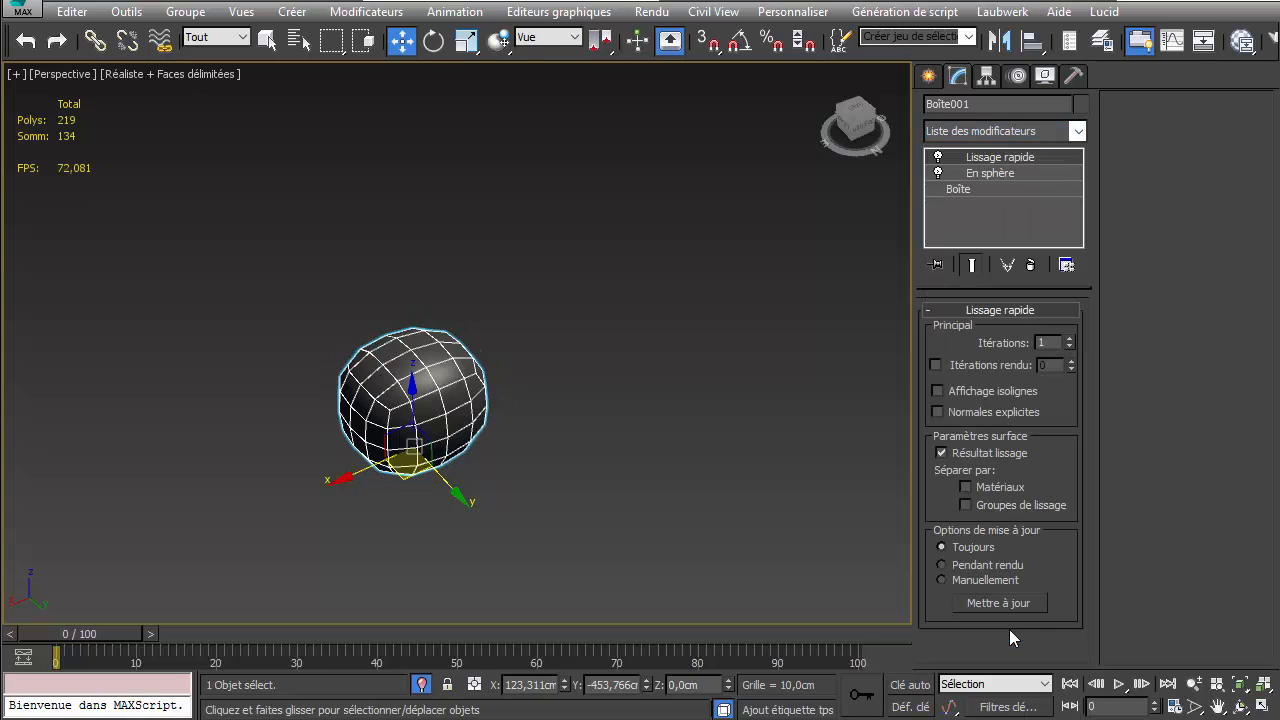
Step: Add an FFD 3x3x3 modifier above Lissage rapide on the rounded box
left_click(1077, 131)
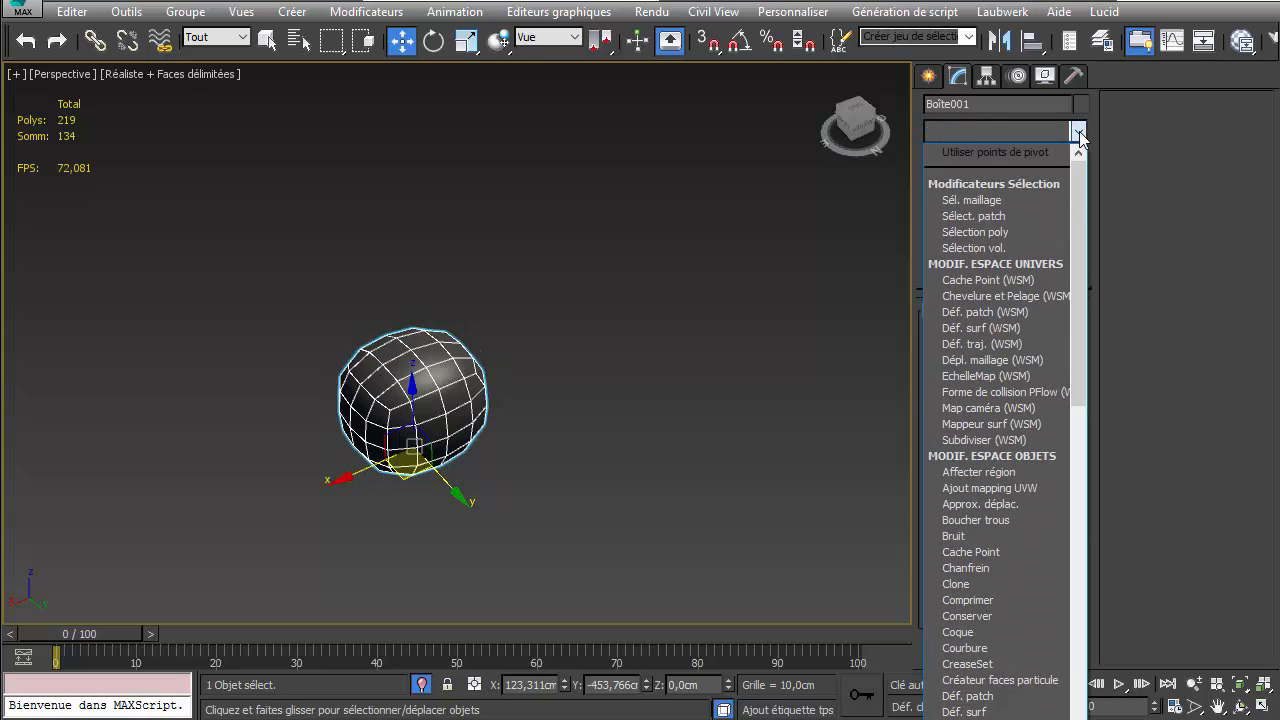
scroll(1041, 258, "down", 7)
scroll(1041, 270, "down", 2)
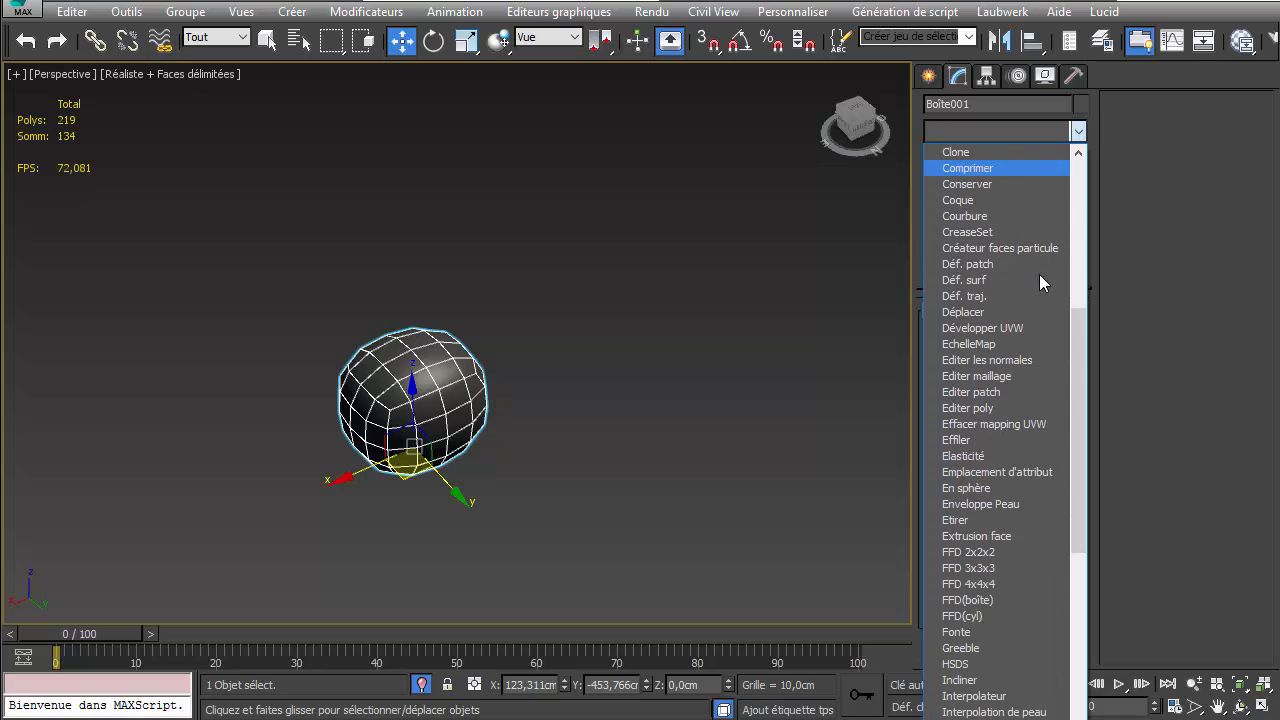
left_click(1008, 573)
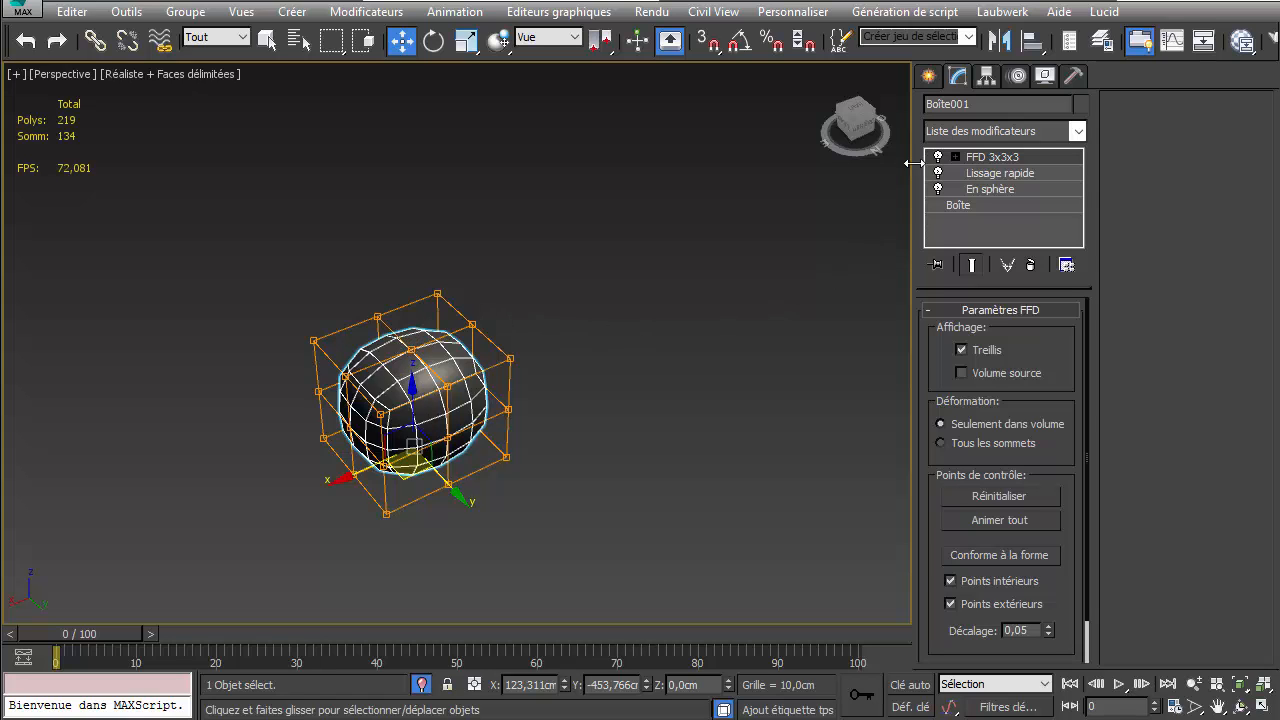
Step: Add a Bruit modifier at the top of the rounded box's modifier stack
left_click(1078, 131)
scroll(1026, 216, "down", 2)
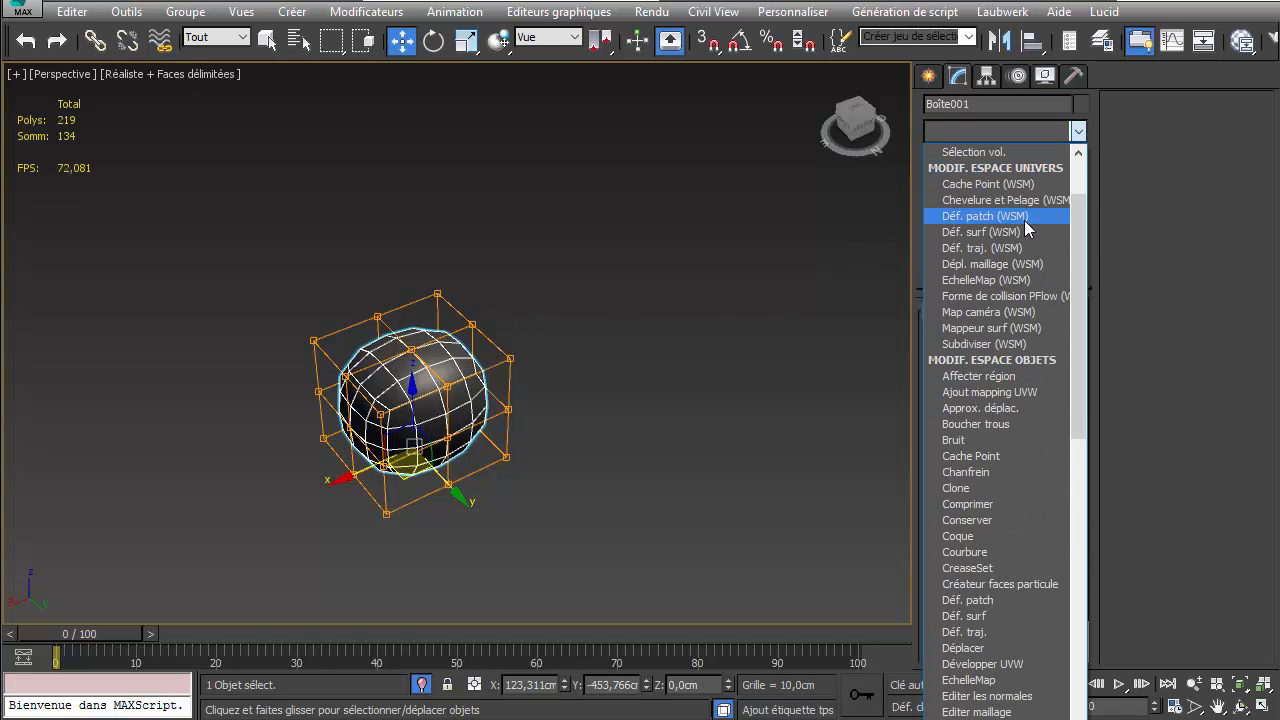
left_click(1014, 440)
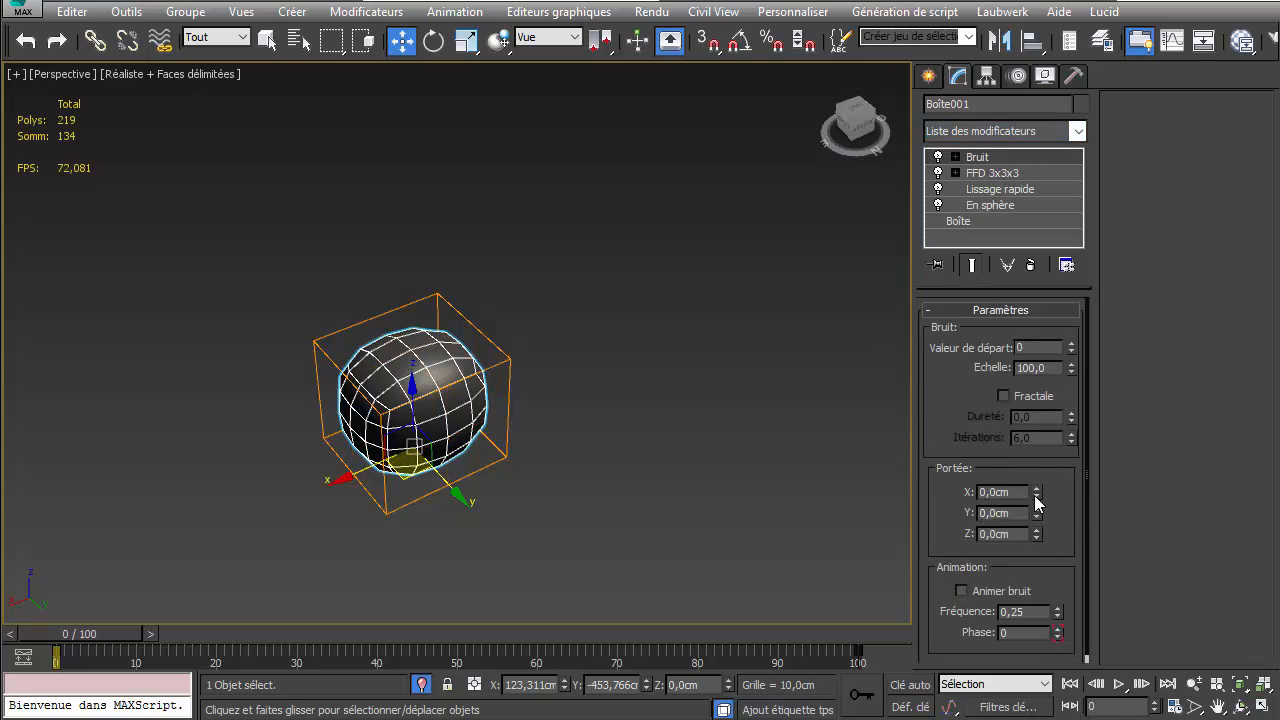
Step: Set the Bruit strength to X 0,236 cm, Y 8,42 cm and Z 9,3 cm, and its scale to 6,0
left_click_drag(1036, 494, 770, 490)
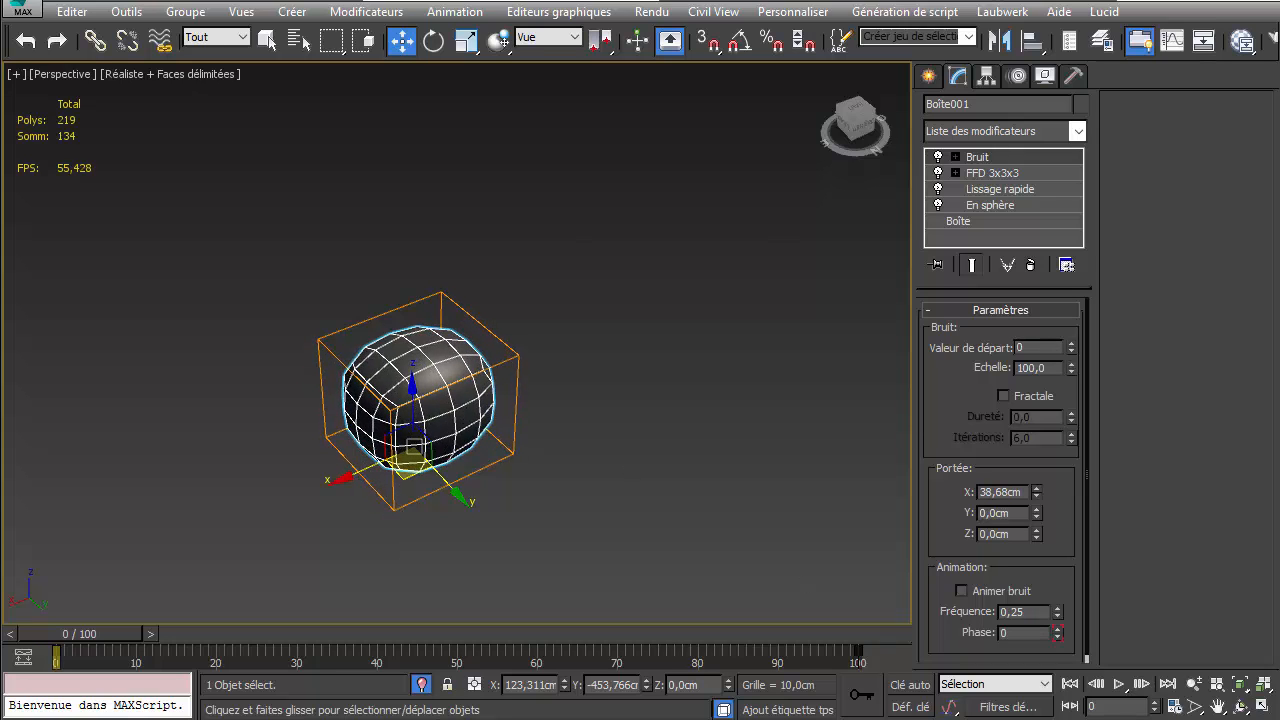
left_click_drag(430, 388, 423, 433)
left_click_drag(1037, 516, 1023, 249)
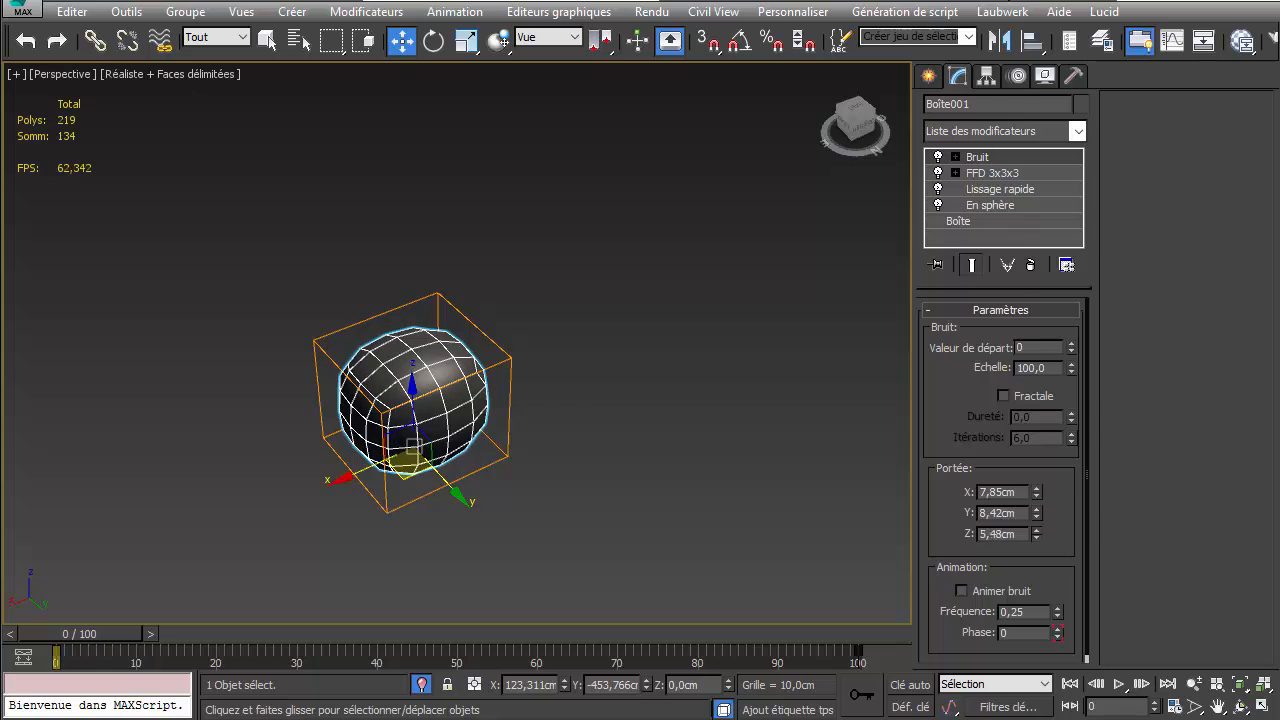
left_click_drag(1005, 647, 1005, 643)
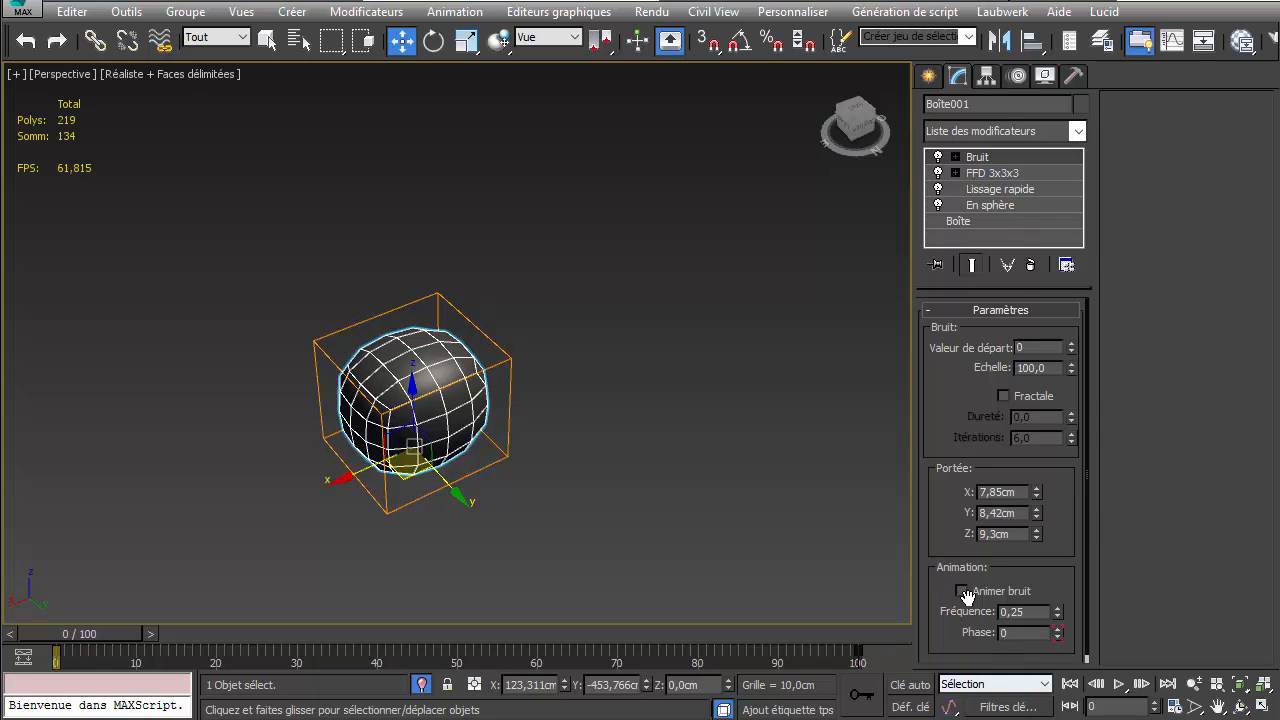
left_click(1070, 371)
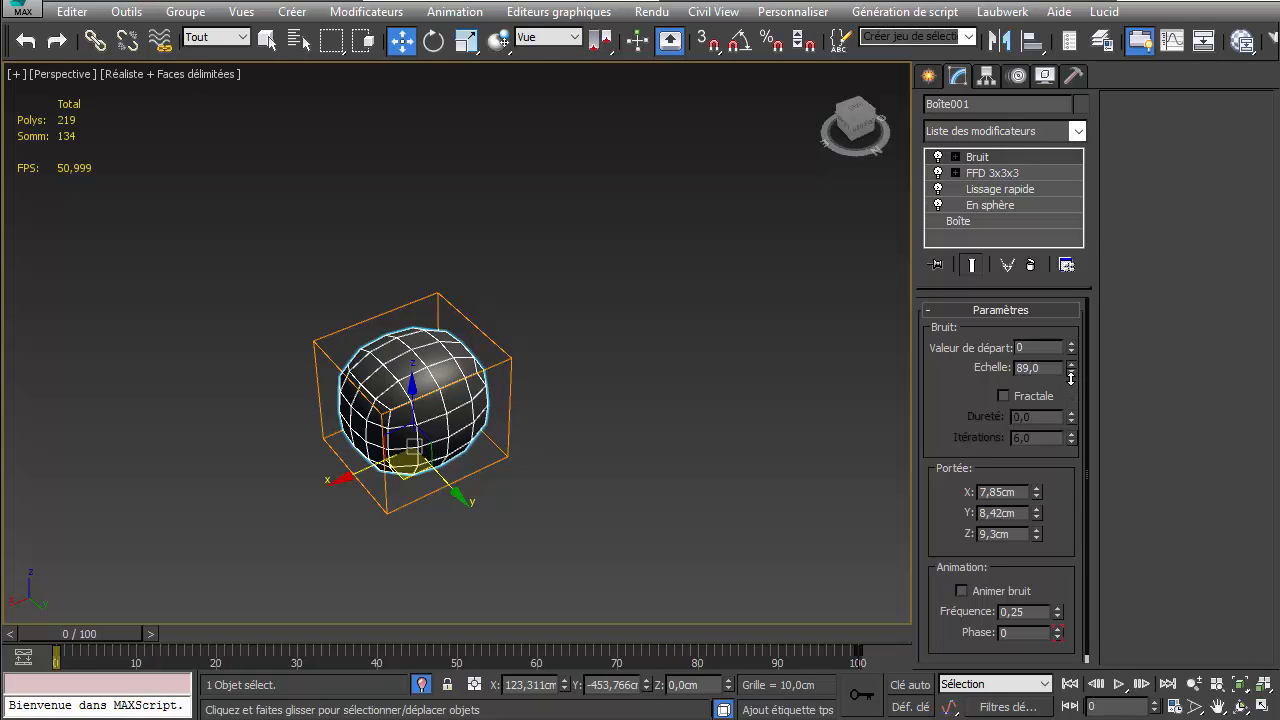
left_click_drag(1066, 399, 1044, 536)
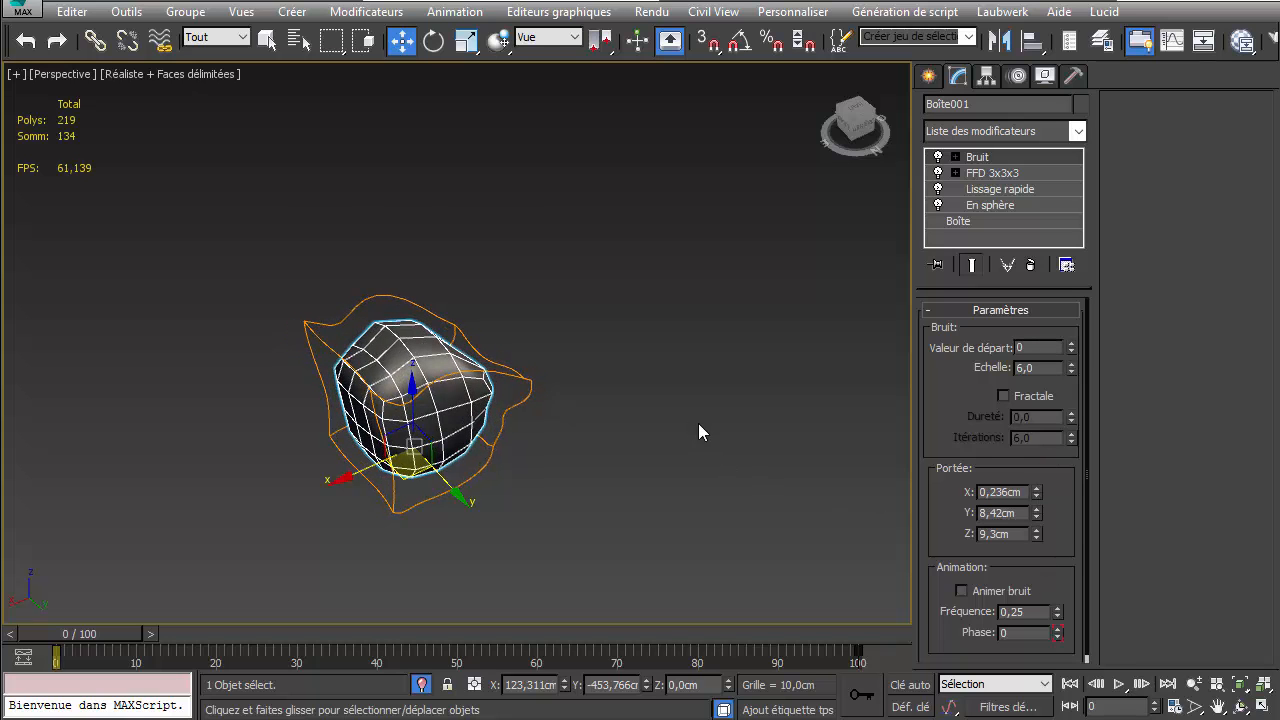
Step: Clone the rock along the X axis as 4 independent copies in an evenly spaced row
middle_click_drag(514, 328, 437, 327, "alt")
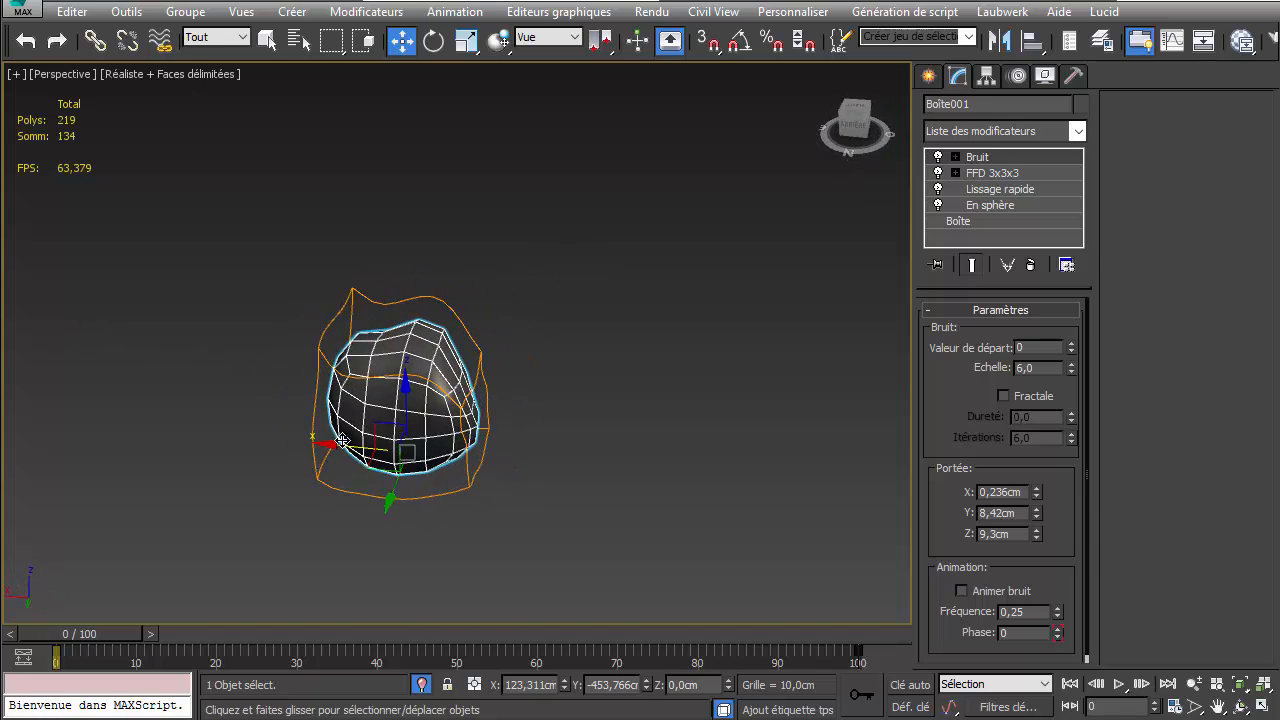
left_click_drag(320, 460, 569, 460, "shift")
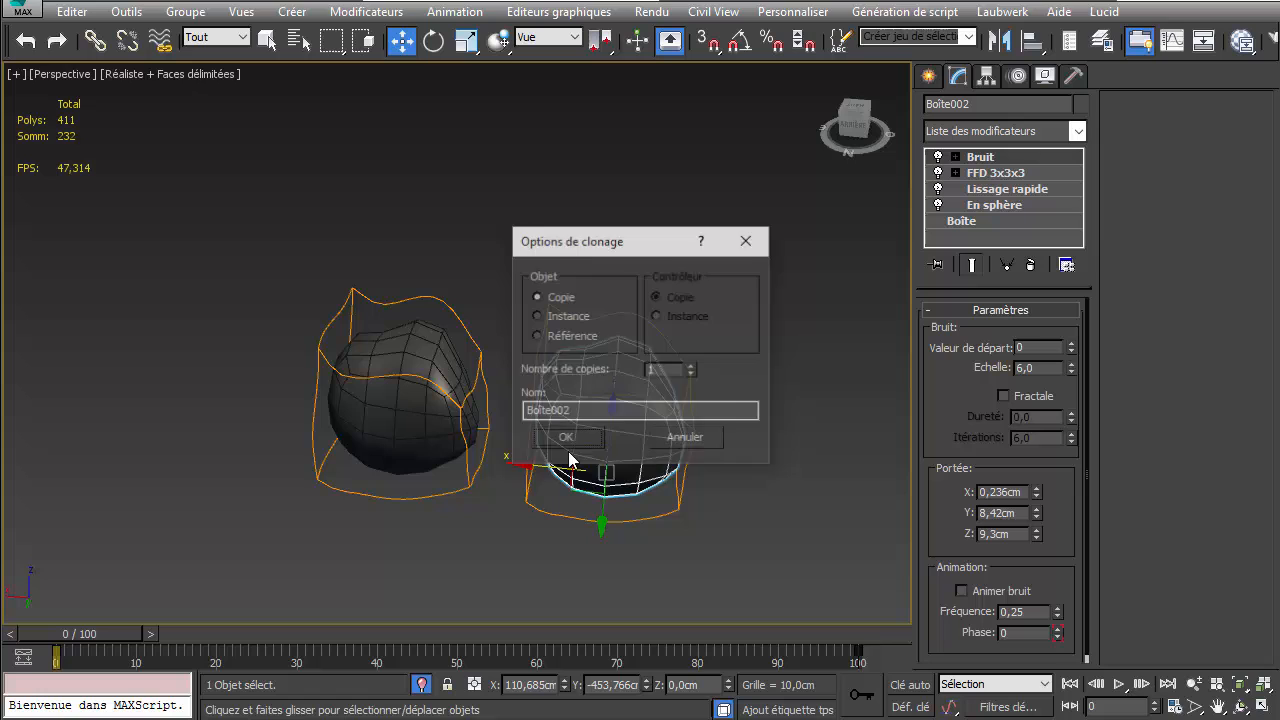
left_click(690, 366)
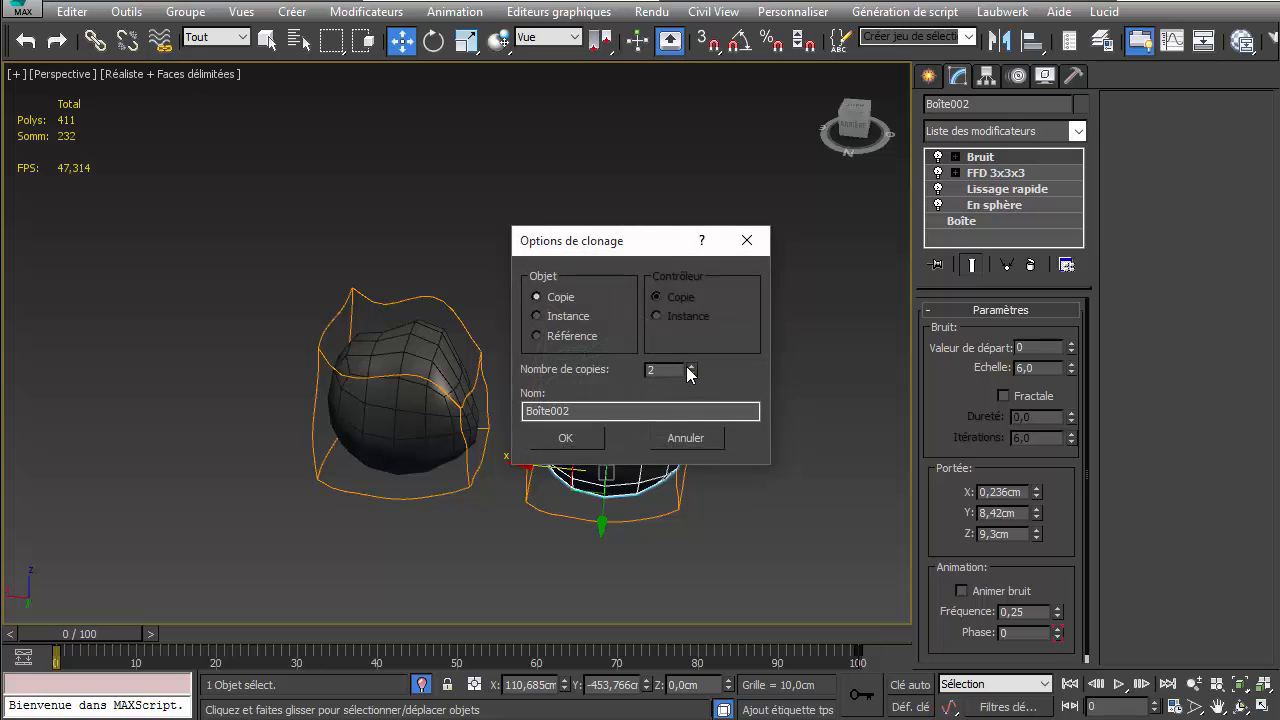
left_click(565, 437)
scroll(426, 423, "down", 5)
scroll(347, 393, "up", 2)
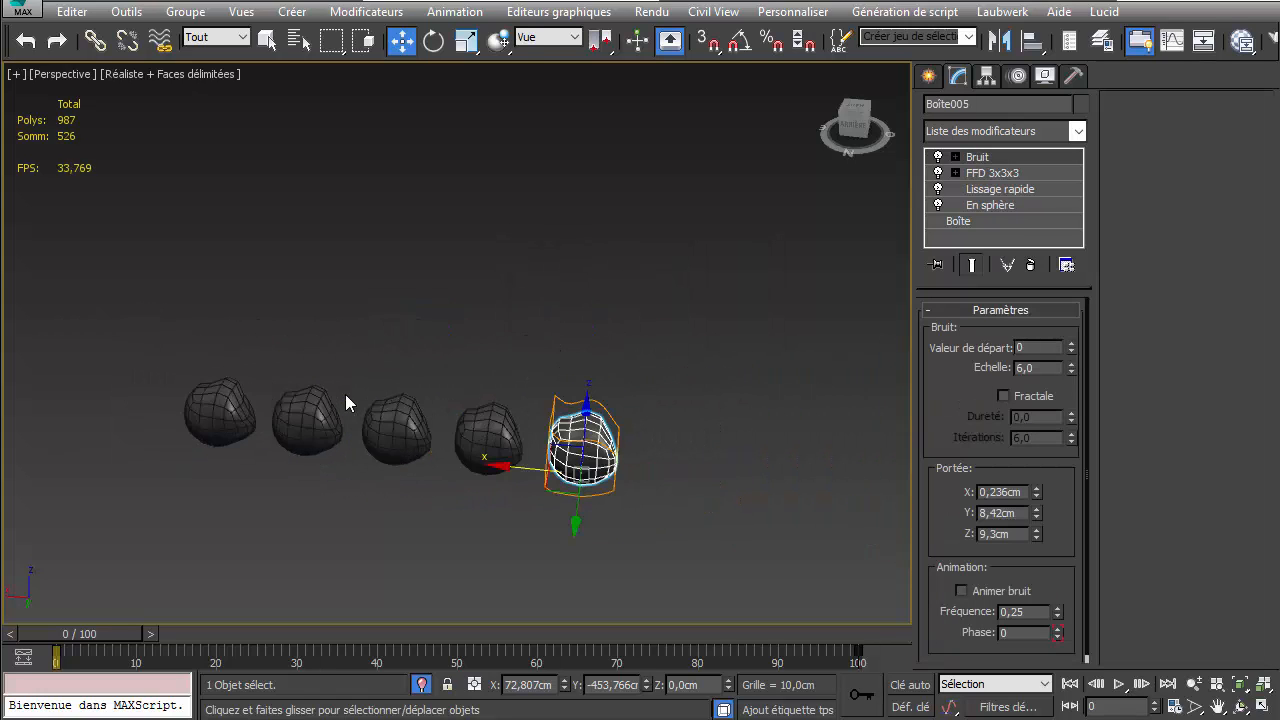
Step: Set the Bruit start value to 20 on the last rock copy in the row and to 3 on the copy beside it
middle_click_drag(345, 395, 400, 352)
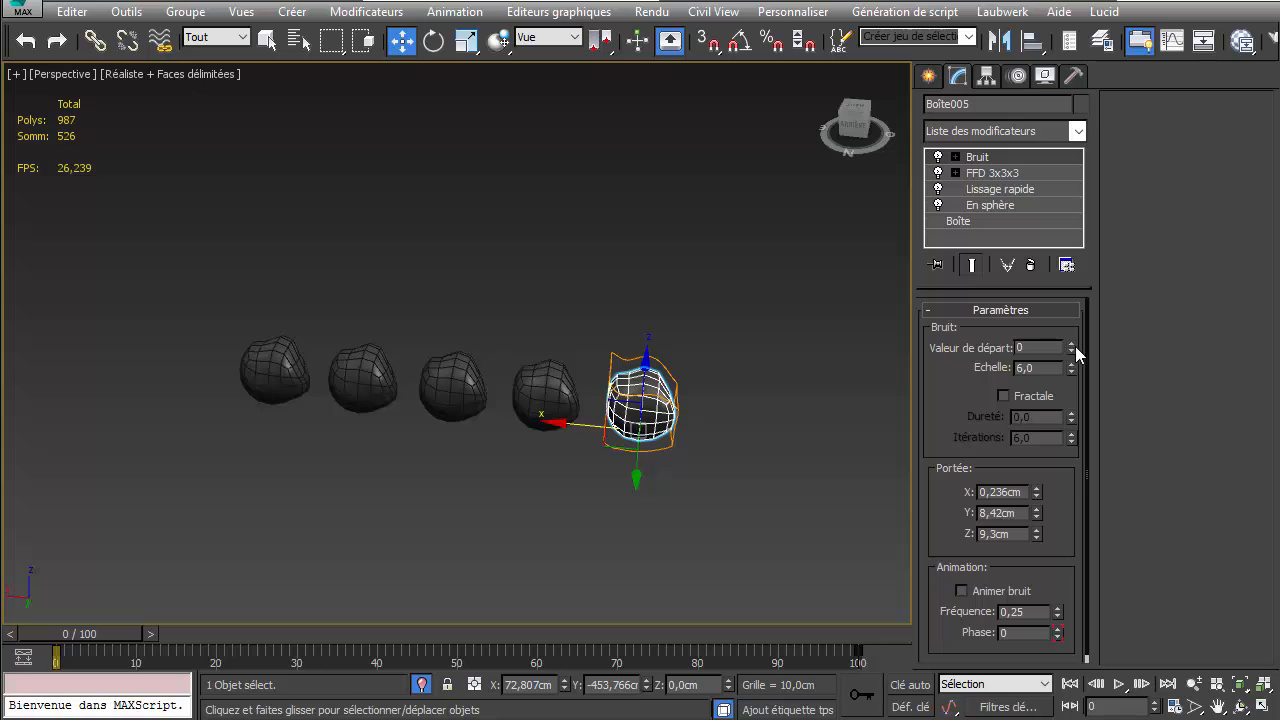
left_click_drag(1072, 347, 1081, 320)
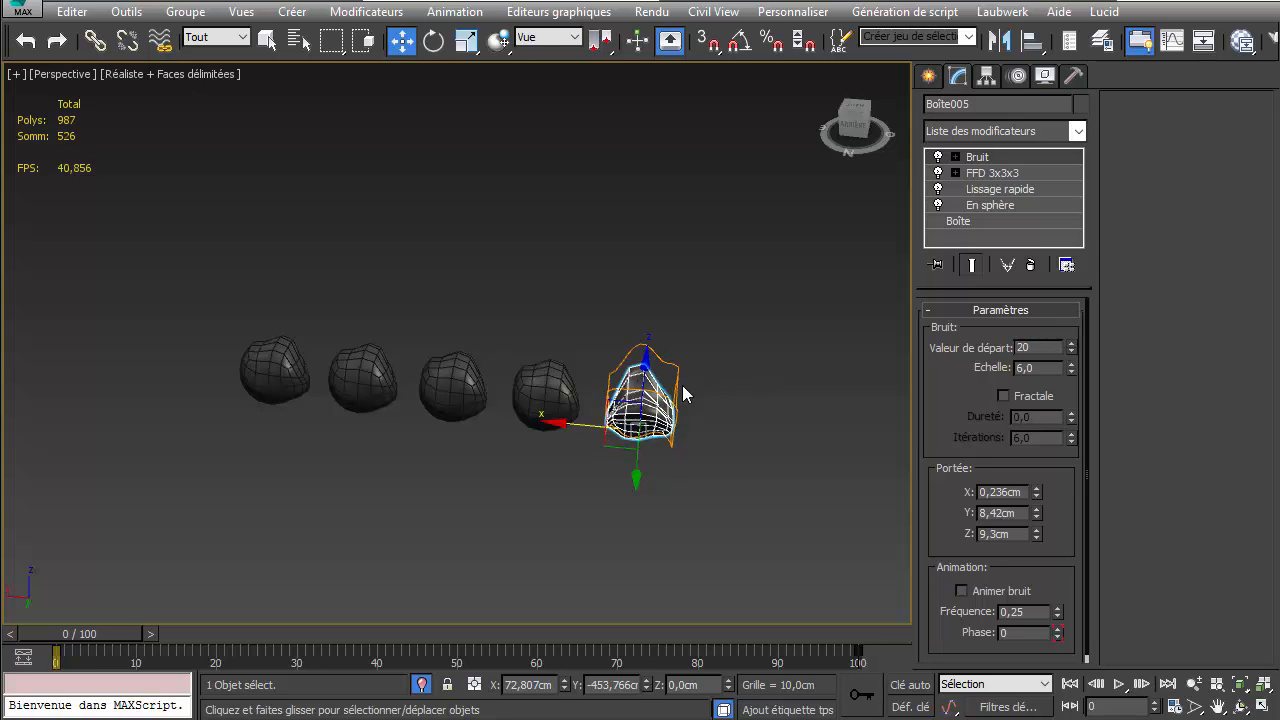
left_click(538, 398)
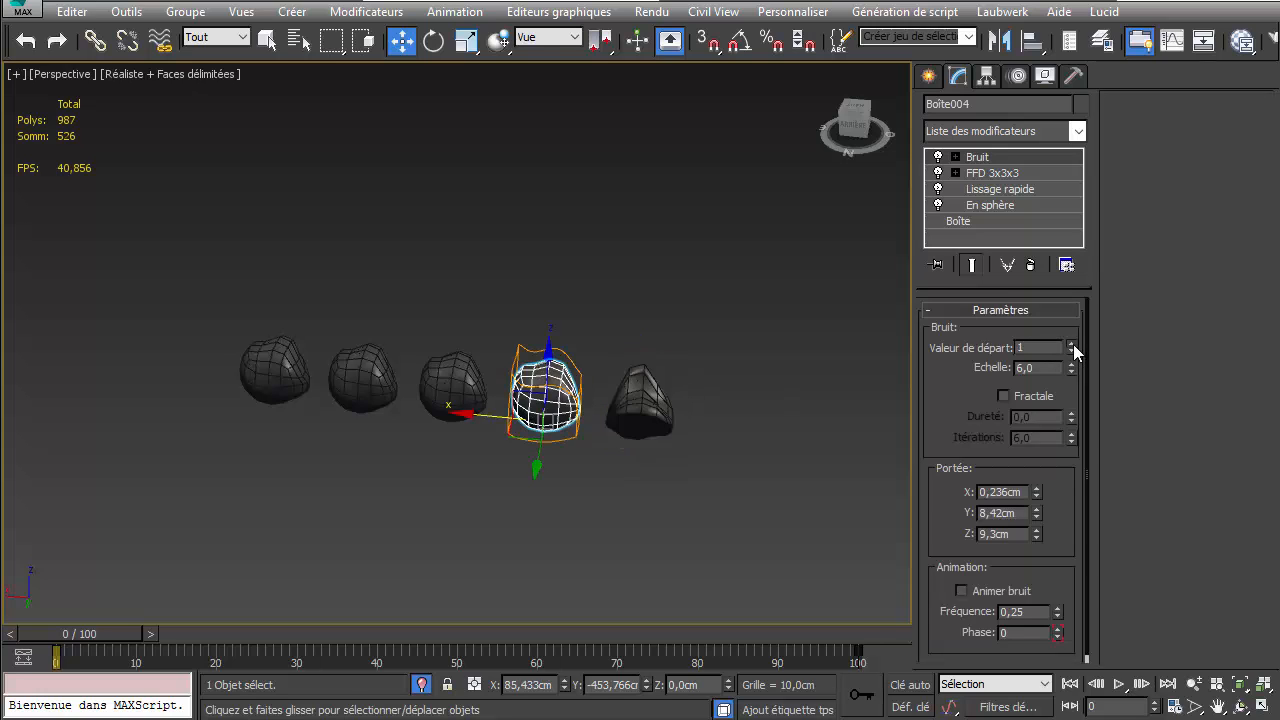
left_click(1072, 344)
left_click(1072, 344)
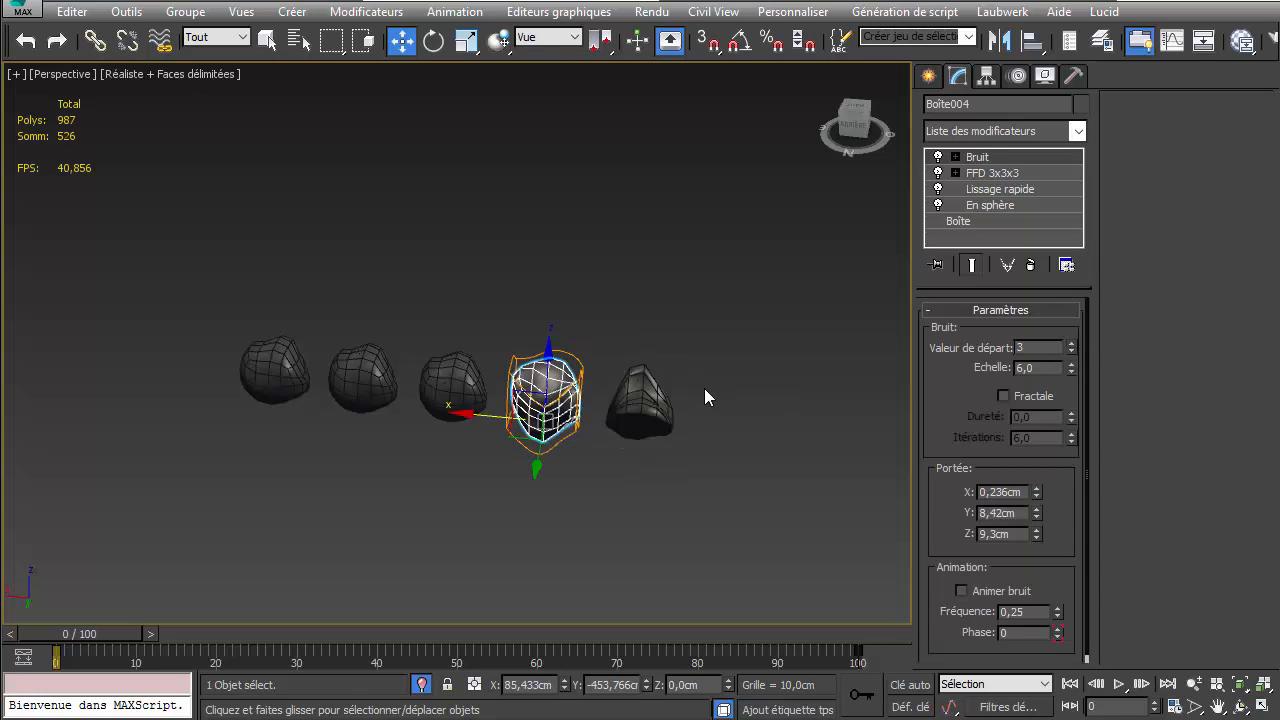
Step: Set the Bruit start value of the middle rock to 2 and vary the start value of the second rock
left_click(452, 385)
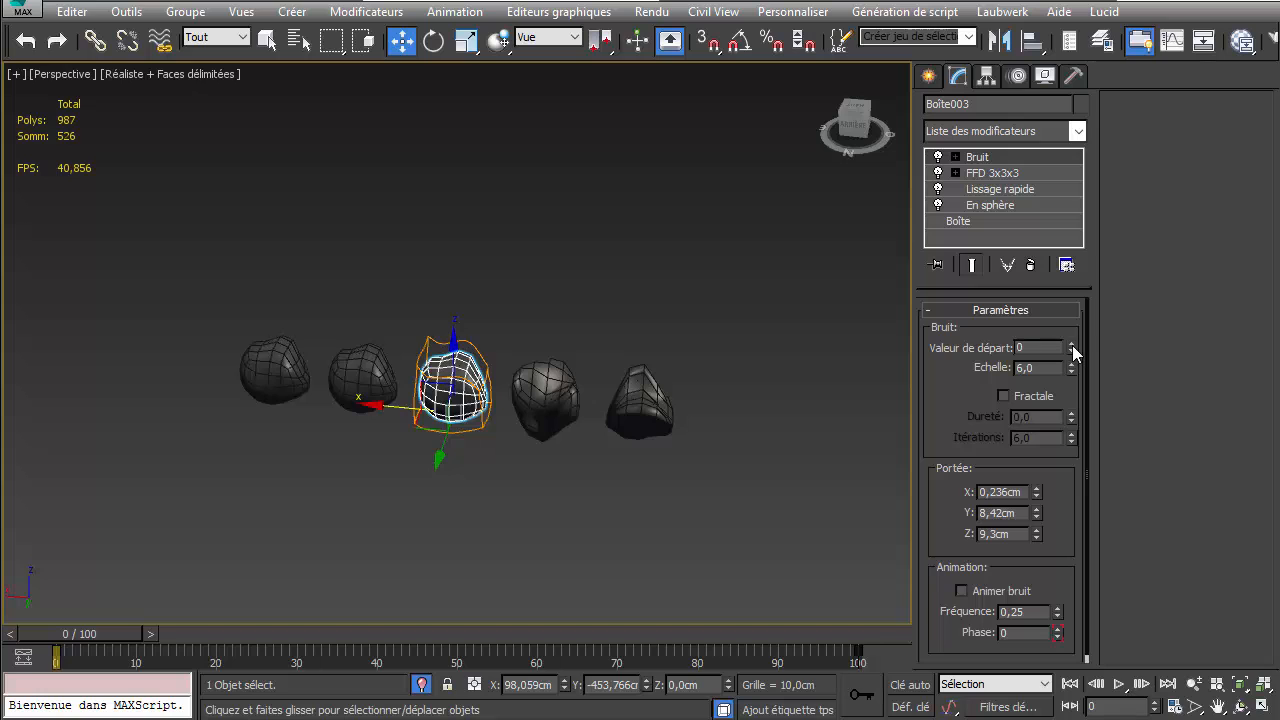
left_click(1072, 344)
left_click(1072, 344)
left_click(362, 372)
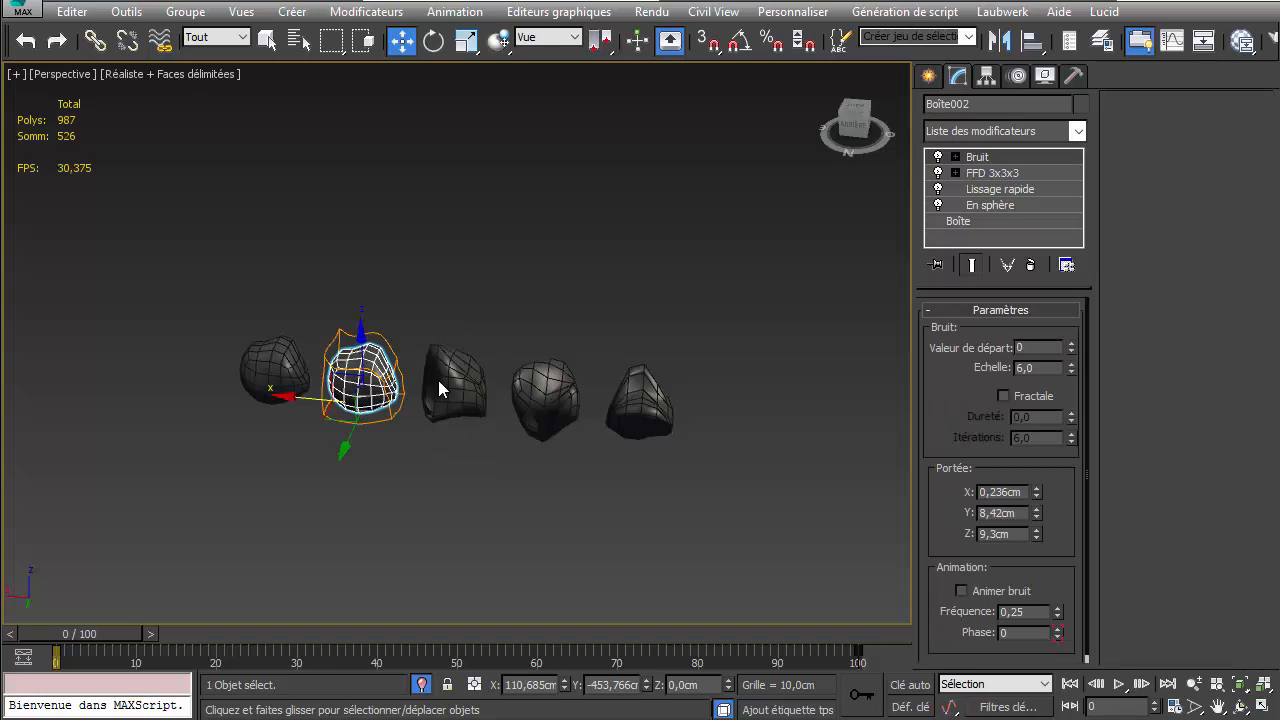
left_click_drag(1072, 349, 1063, 321)
left_click(499, 502)
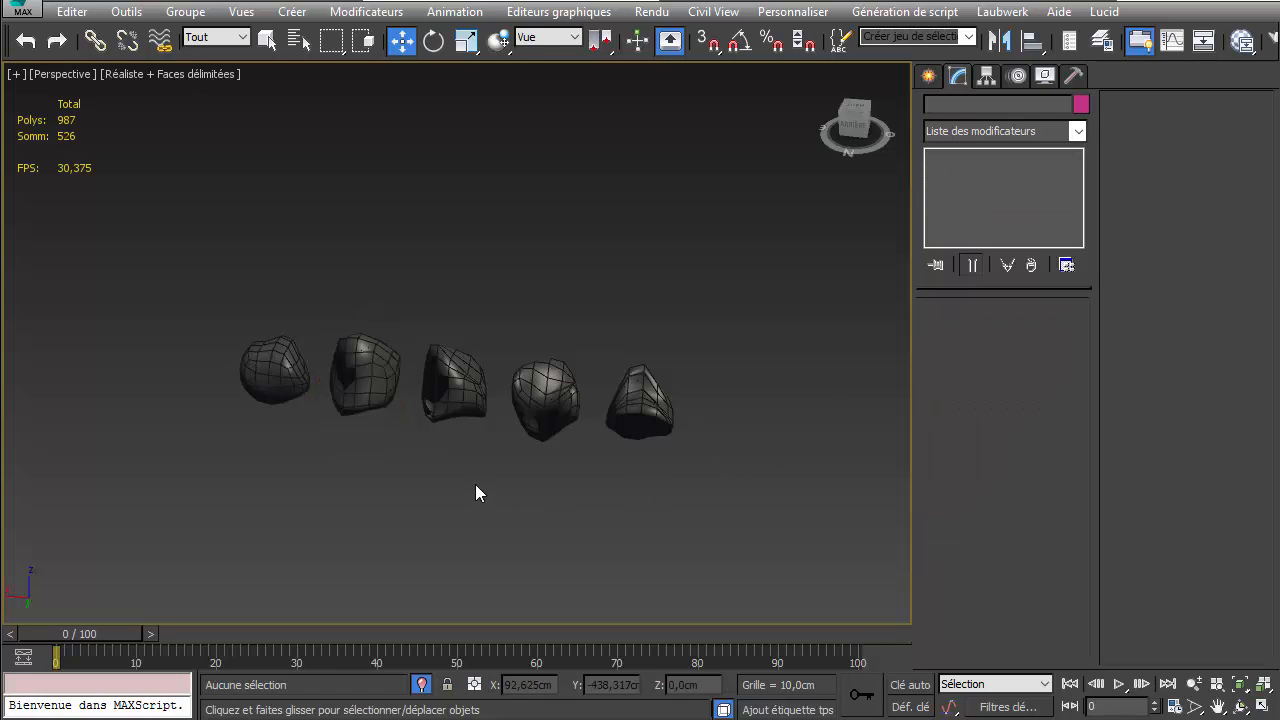
Step: Change the perspective viewport's shading from Réaliste to Ombré to show the rock shapes more clearly
middle_click_drag(466, 461, 230, 284, "alt")
scroll(466, 420, "up", 5)
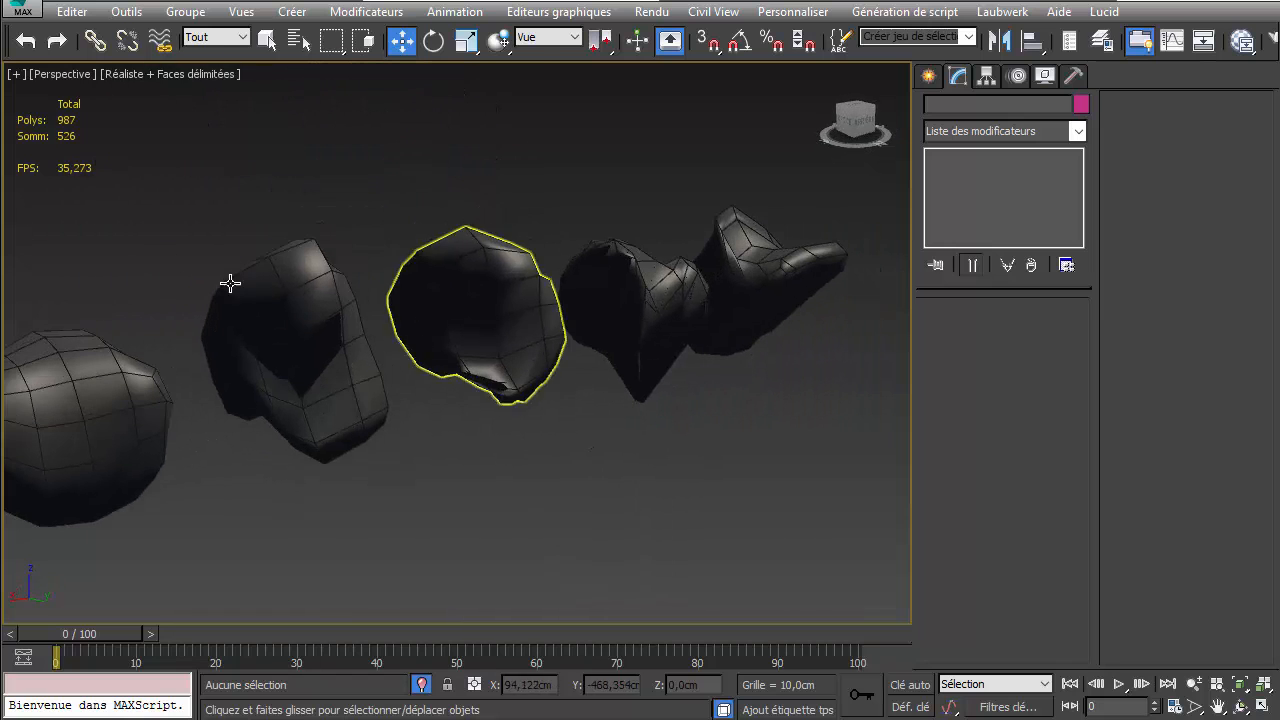
left_click(171, 77)
left_click(228, 119)
middle_click_drag(508, 364, 460, 371, "alt")
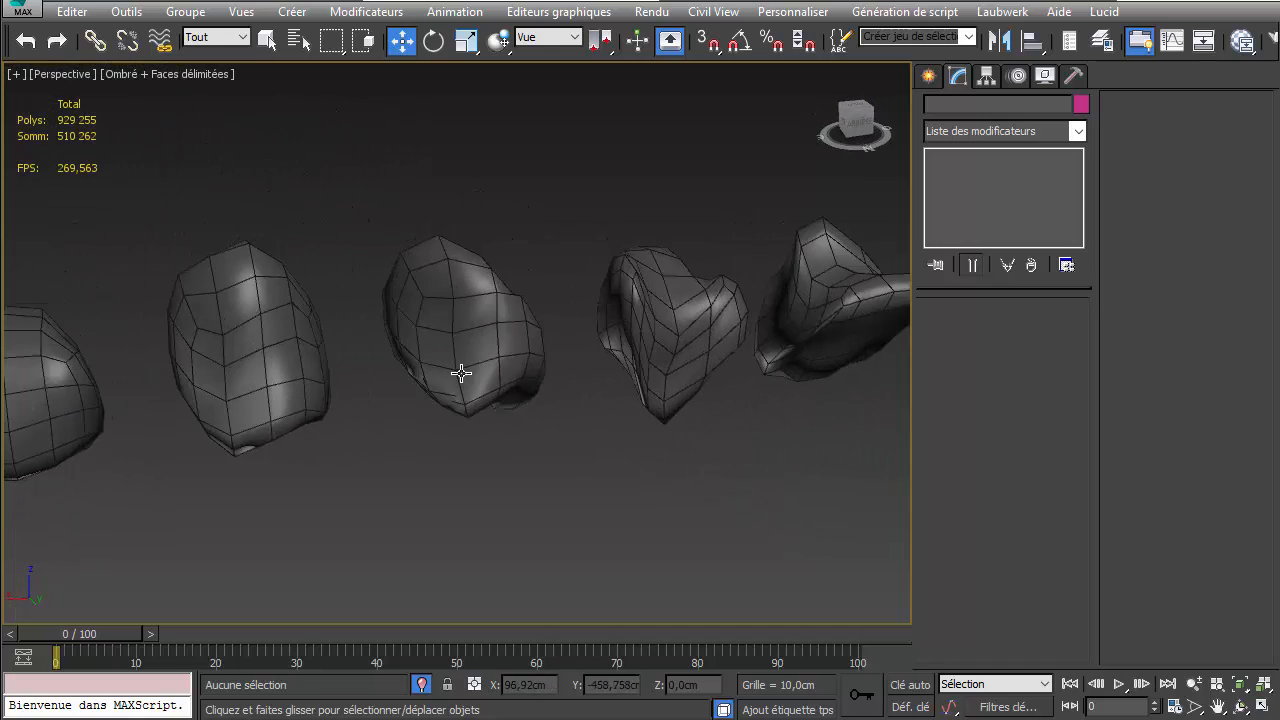
Step: Set the middle rock's Bruit strength to X 0,796 cm, Y 6,736 cm and Z 4,836 cm
left_click(460, 371)
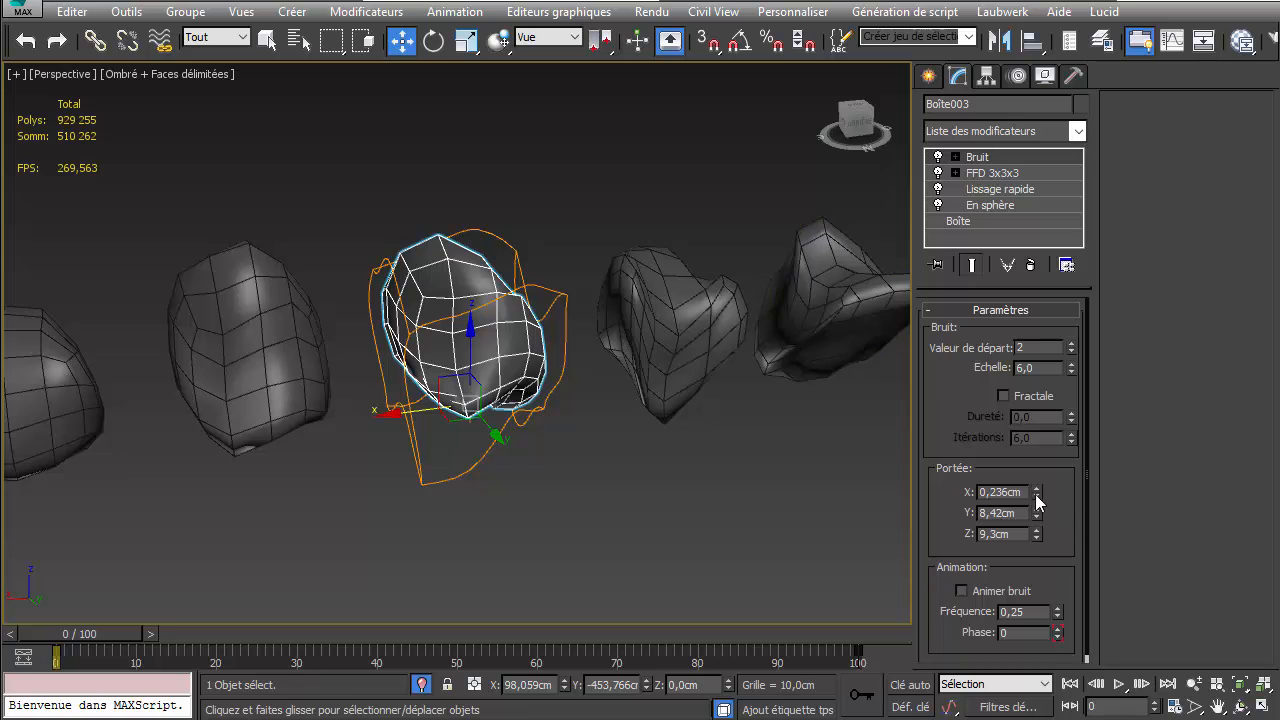
left_click_drag(1037, 492, 1032, 585)
middle_click_drag(769, 485, 830, 465, "alt")
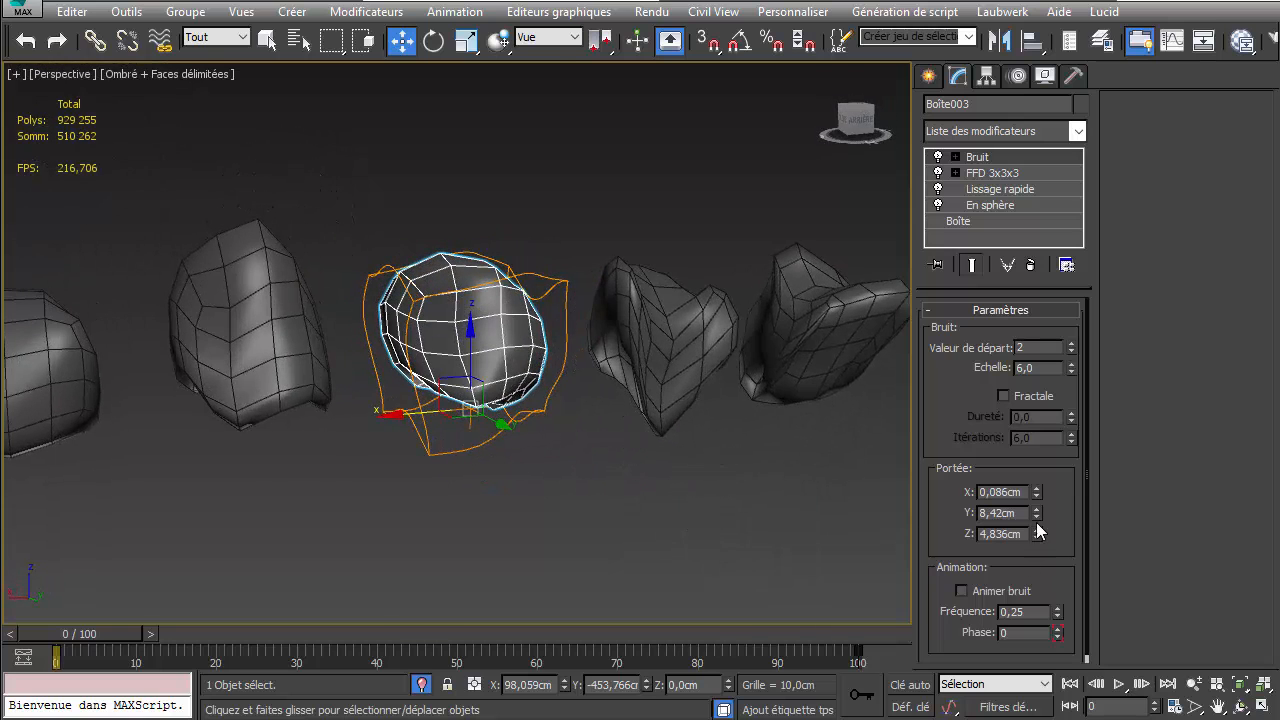
left_click_drag(1036, 514, 1037, 533)
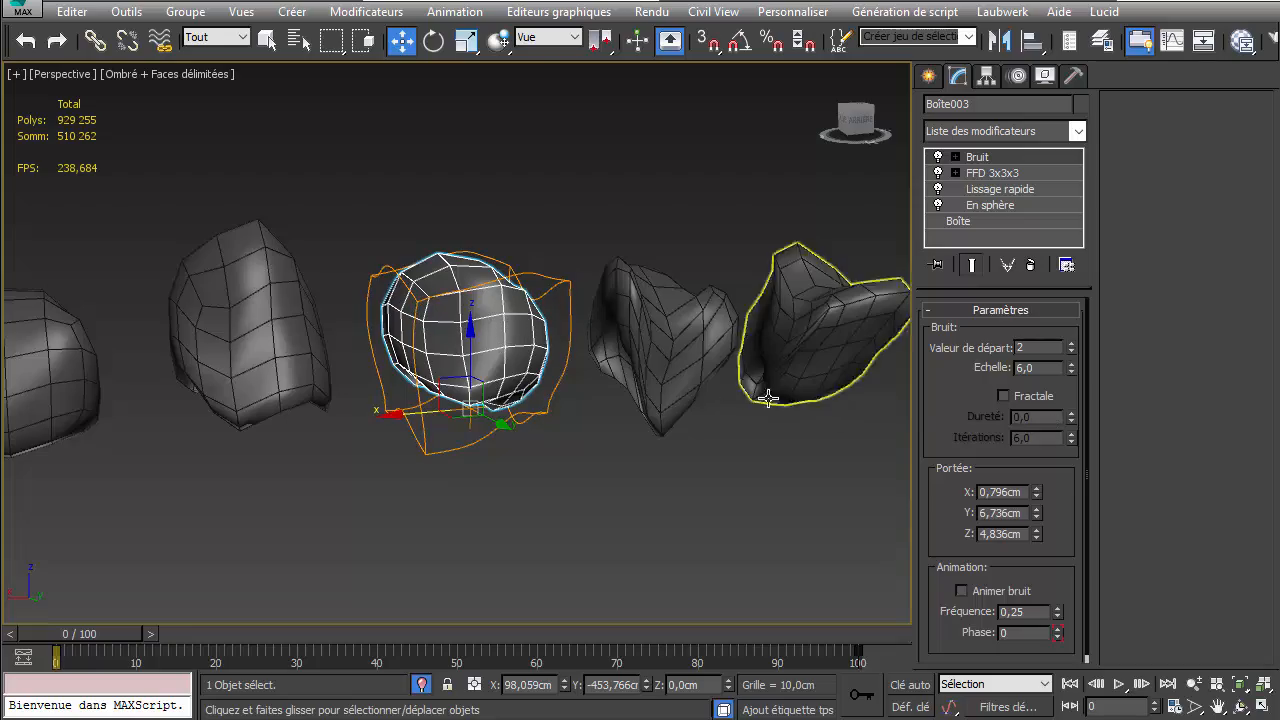
Step: Set the Bruit strength of the fourth rock in the row to 5,0 cm on X, Y and Z
left_click(668, 383)
middle_click_drag(668, 383, 660, 420, "alt")
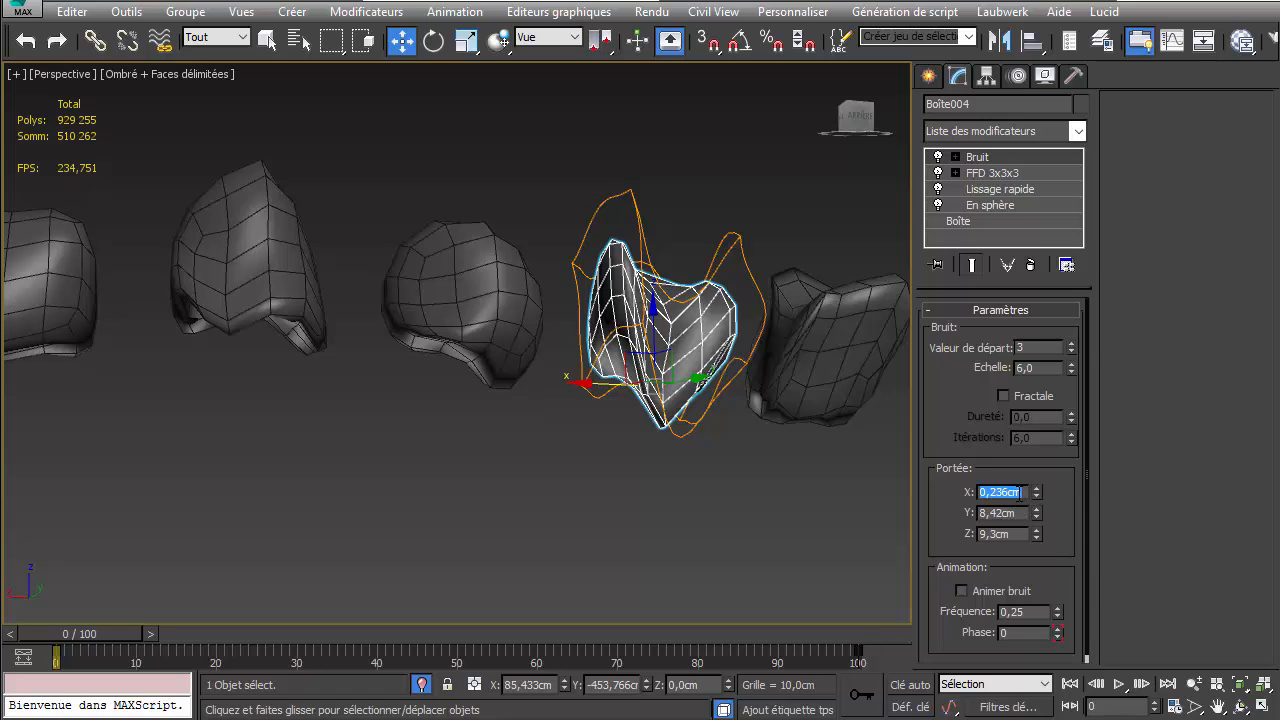
type("5")
left_click(1005, 516)
type("5")
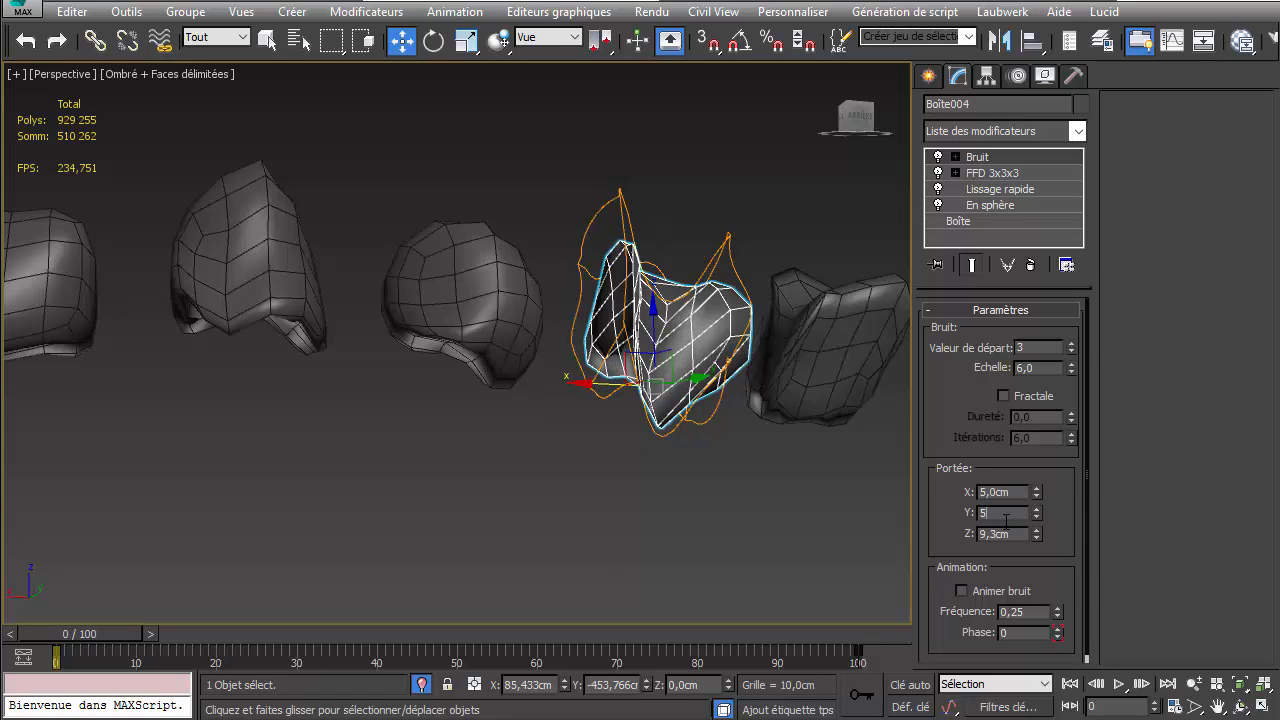
left_click(1003, 534)
type("5")
key("Return")
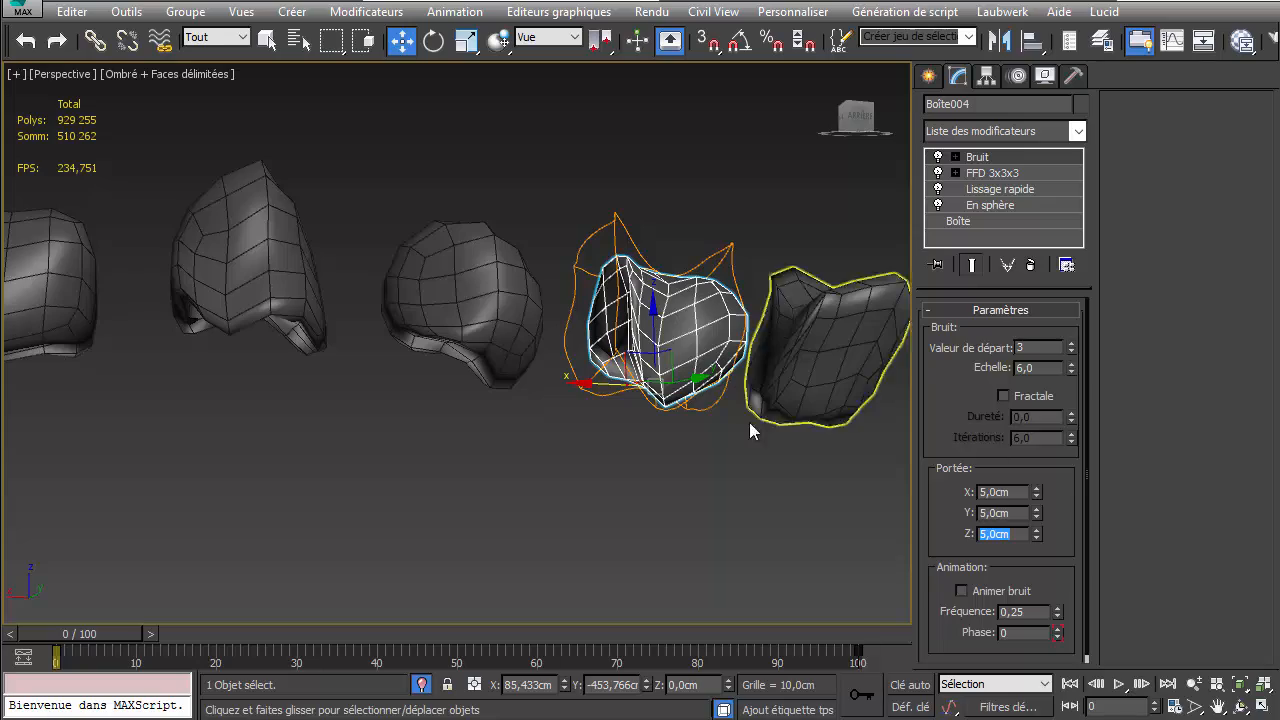
Step: Select all five rocks and center each pivot on its object with Affecter seulement pivot
middle_click_drag(652, 418, 657, 569, "alt")
middle_click_drag(700, 358, 651, 451, "alt")
scroll(651, 451, "down", 4)
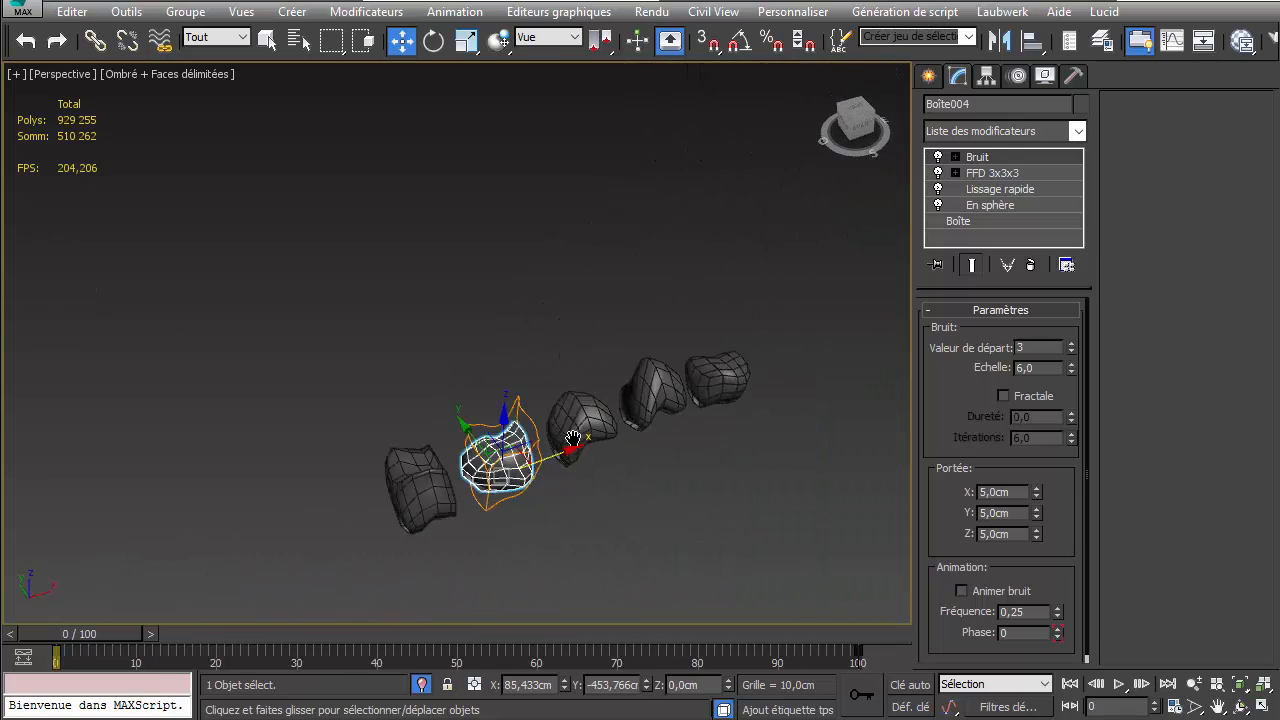
middle_click_drag(574, 437, 890, 440, "alt")
middle_click_drag(672, 429, 750, 373)
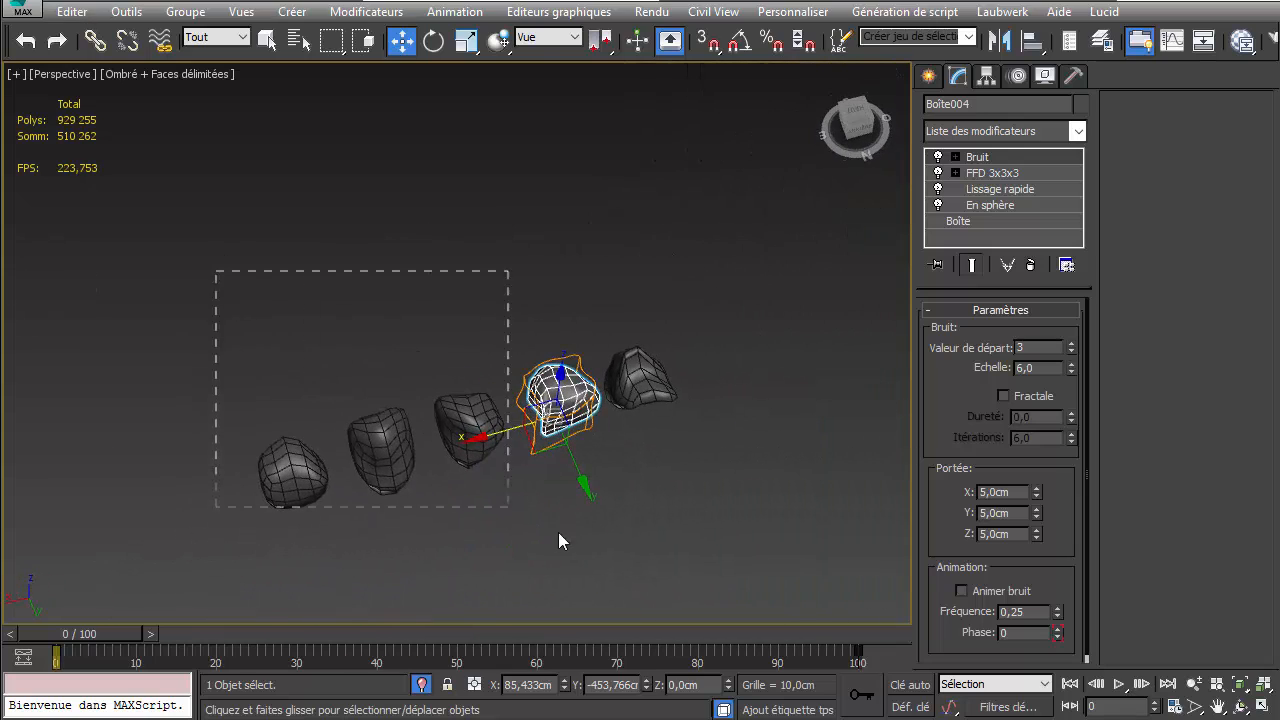
left_click_drag(717, 566, 717, 566)
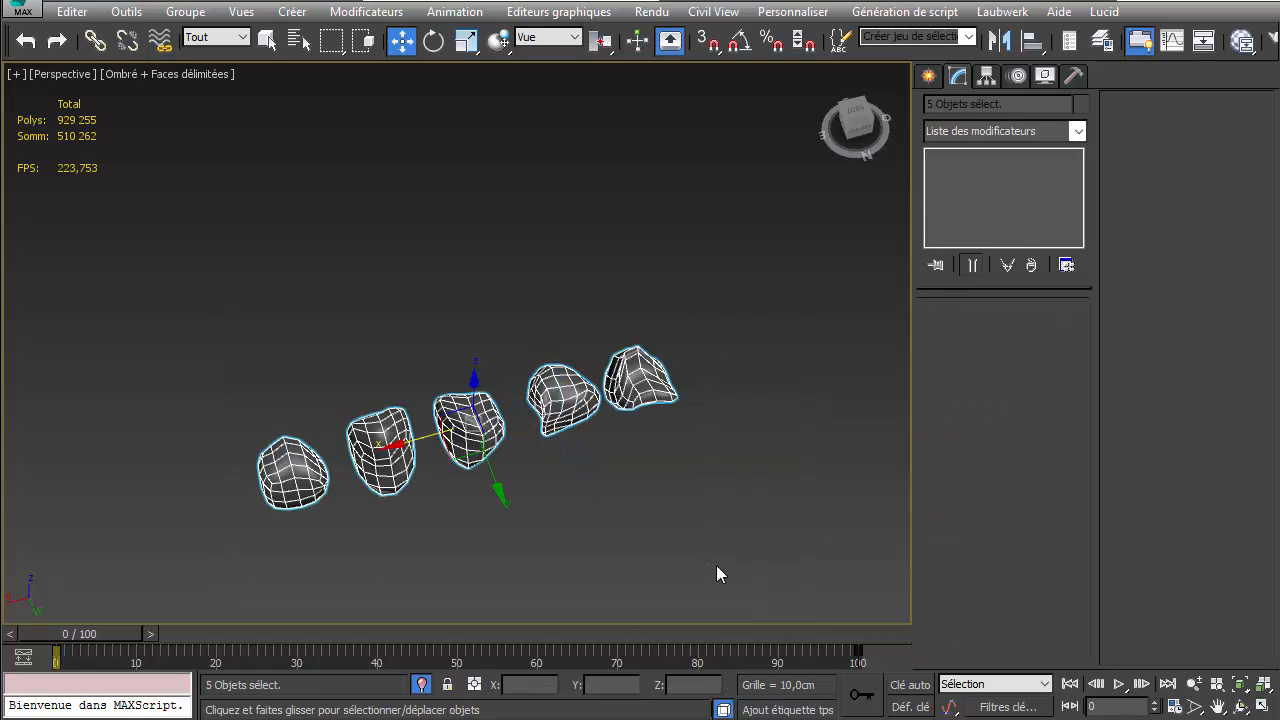
left_click(987, 76)
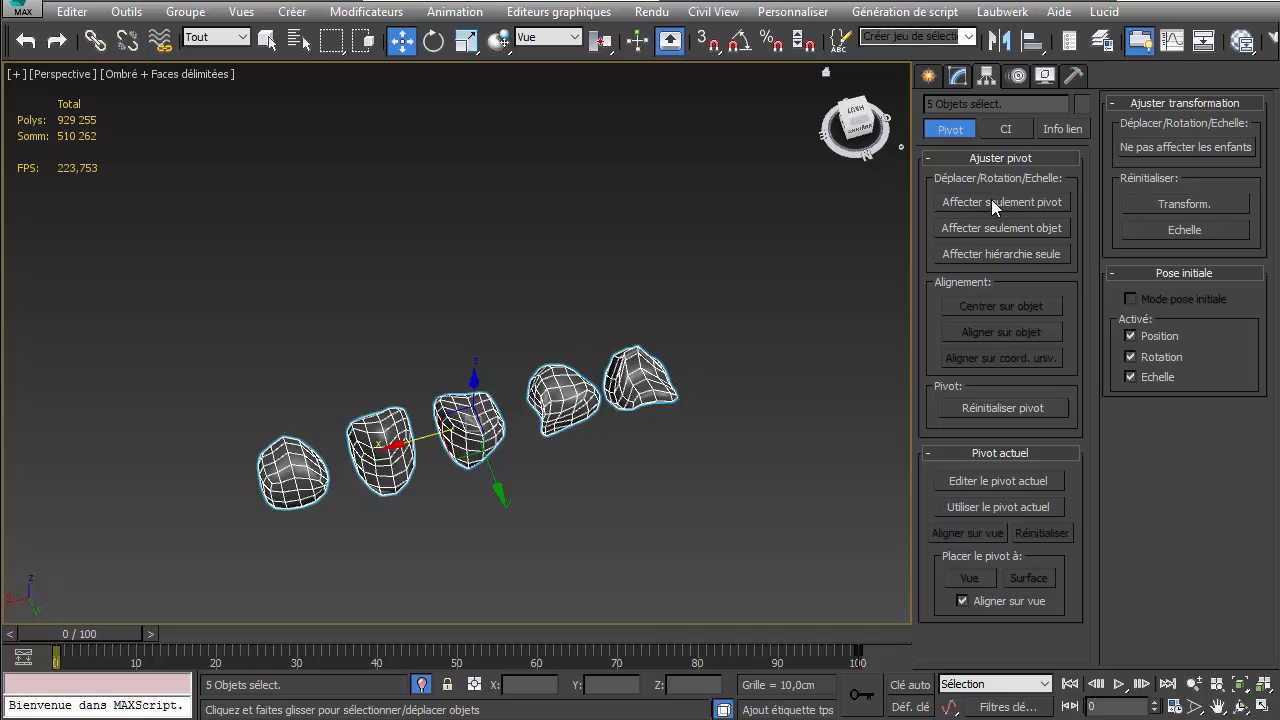
left_click(993, 203)
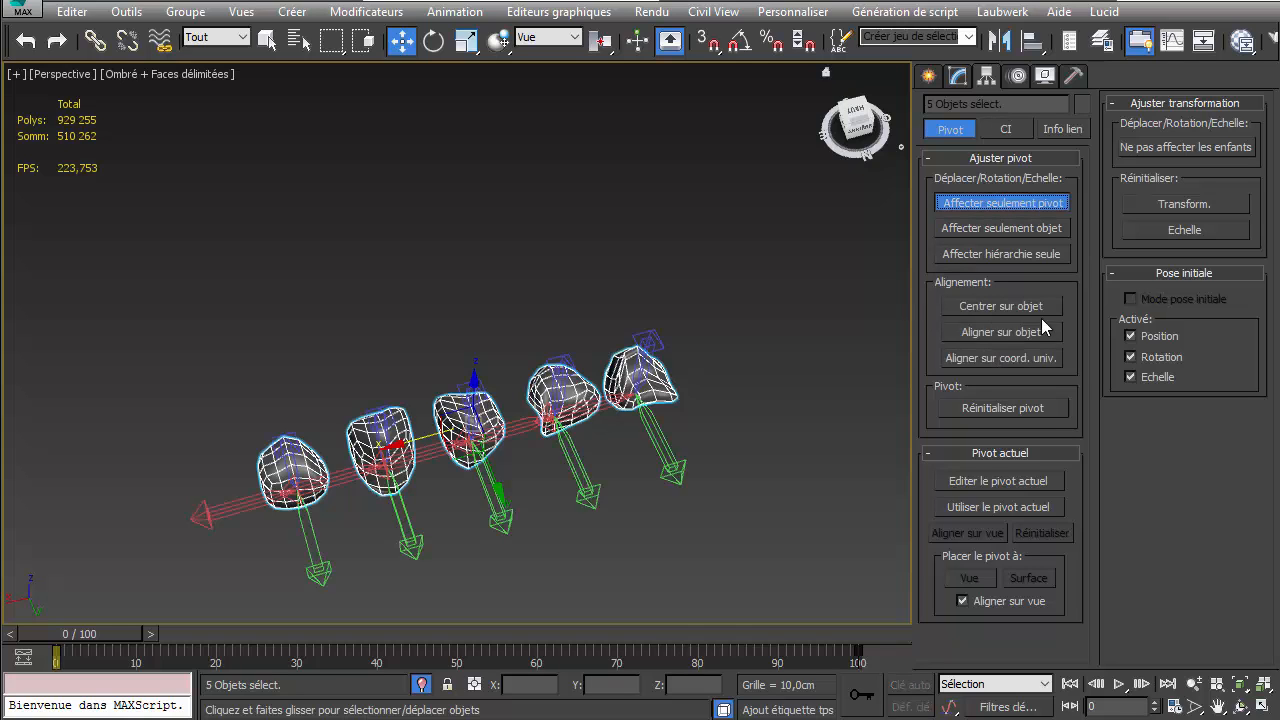
left_click(1001, 306)
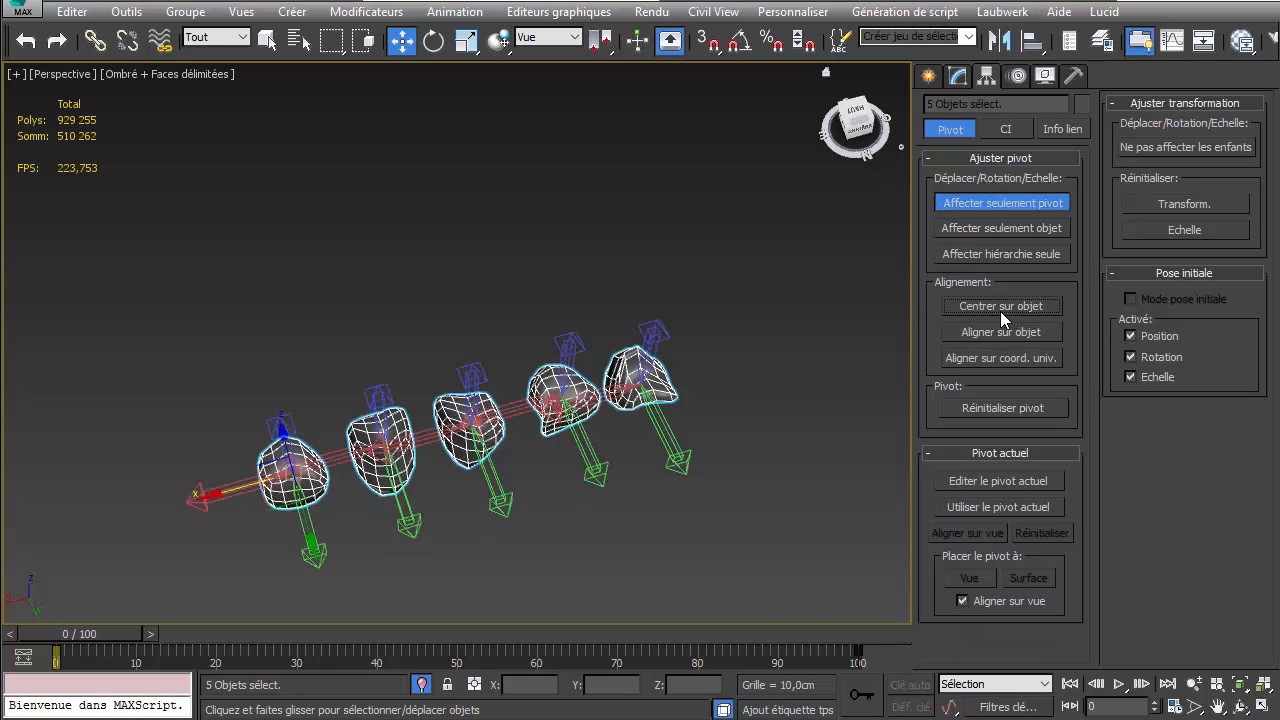
left_click(961, 203)
Step: Group the five selected rocks under the name Groupe001
middle_click_drag(541, 367, 507, 266, "alt")
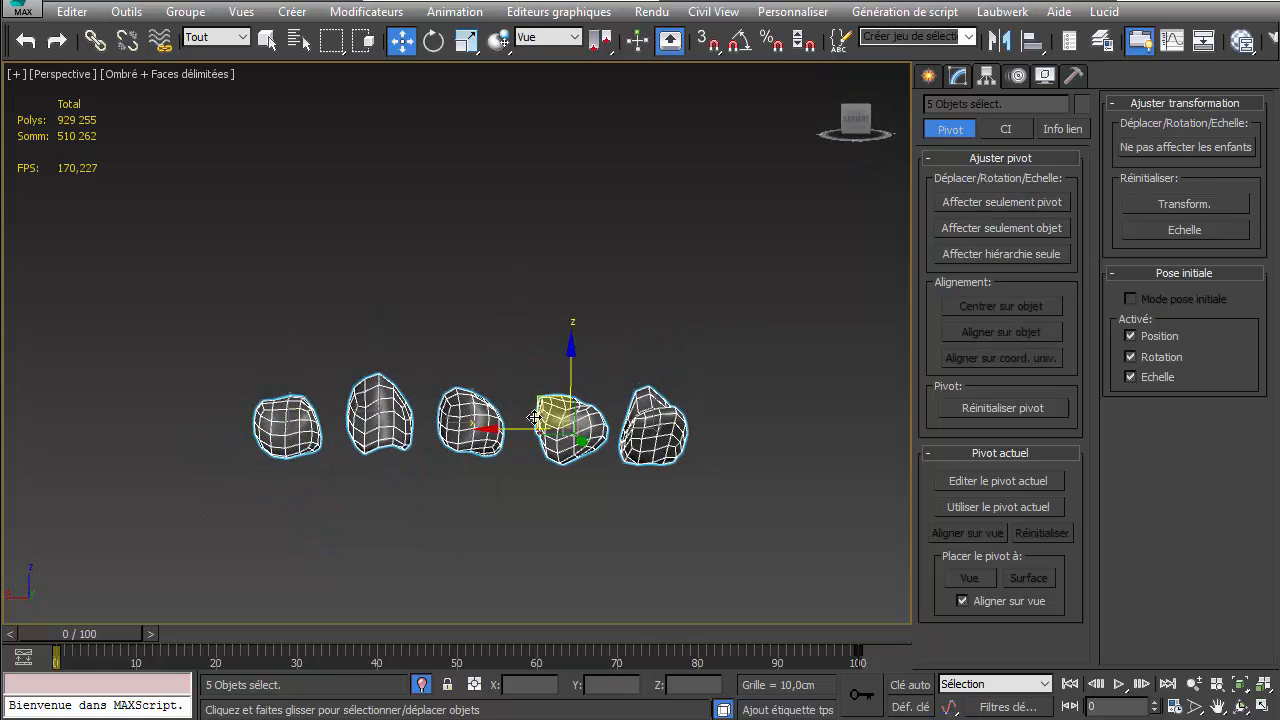
left_click(185, 12)
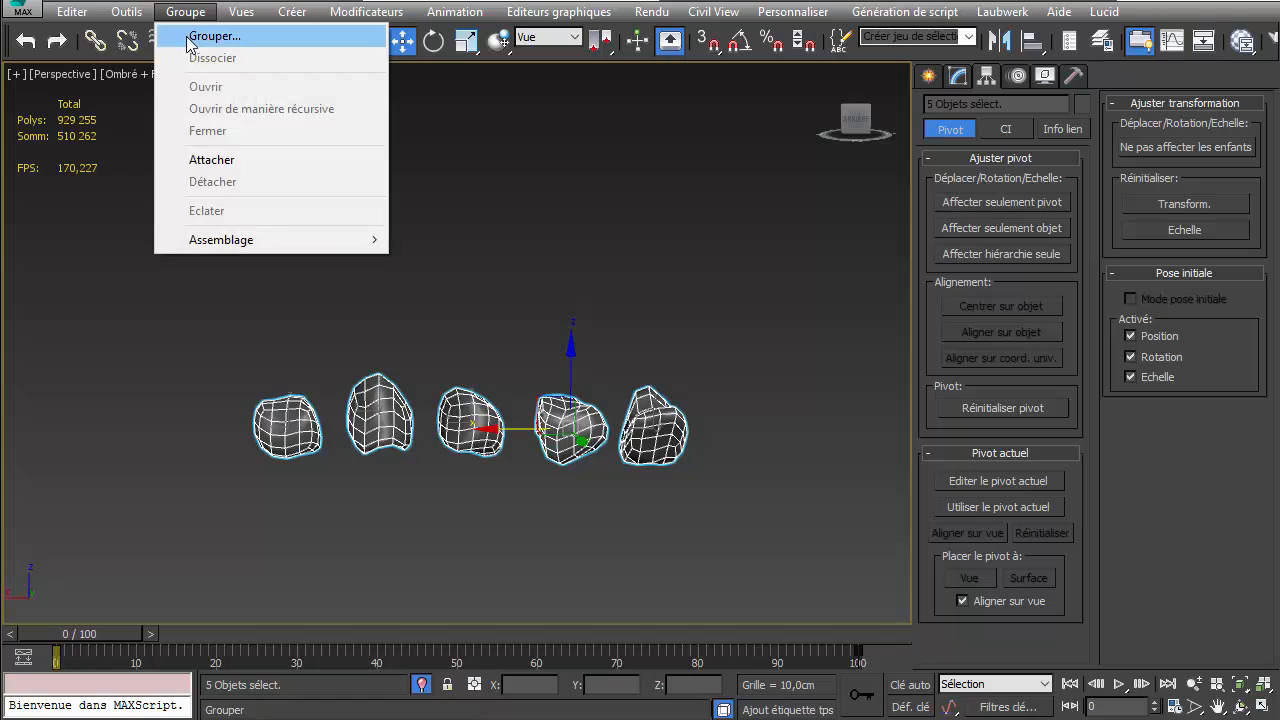
left_click(206, 40)
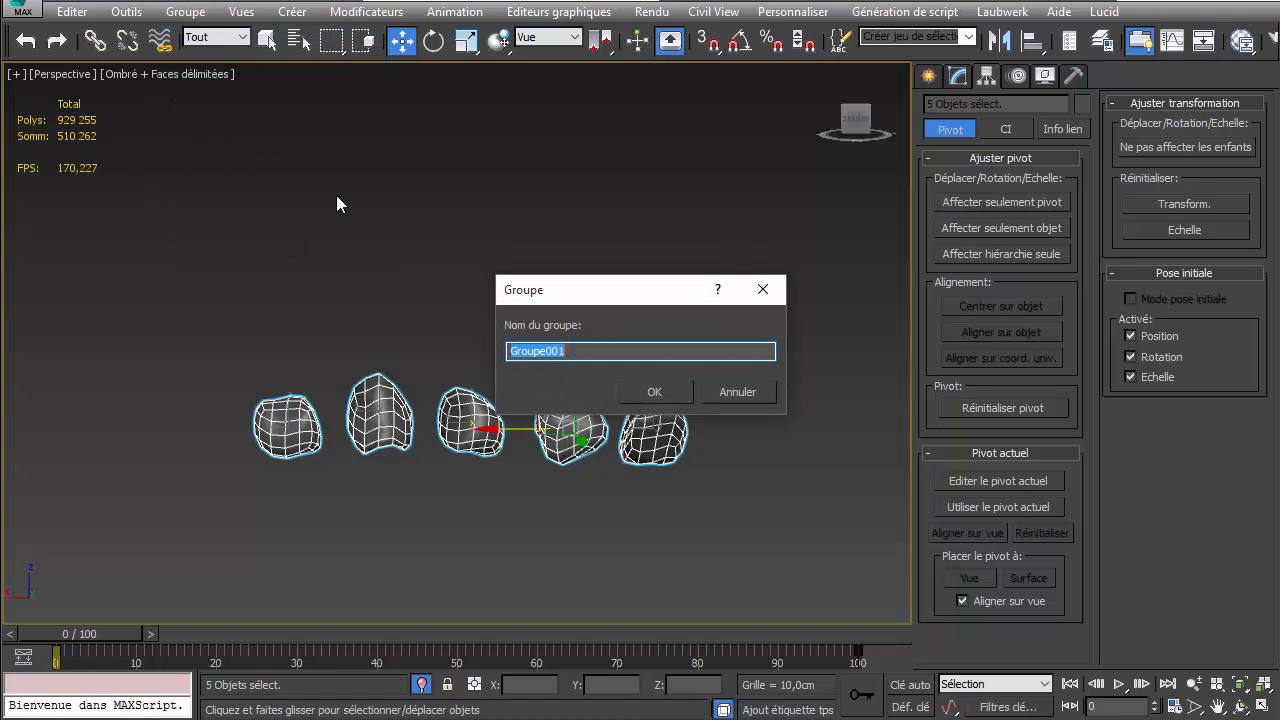
left_click(656, 391)
Step: End the isolation of the rocks and bring the full cave scene into view
scroll(621, 361, "down", 2)
middle_click_drag(582, 371, 585, 421, "alt")
left_click(421, 686)
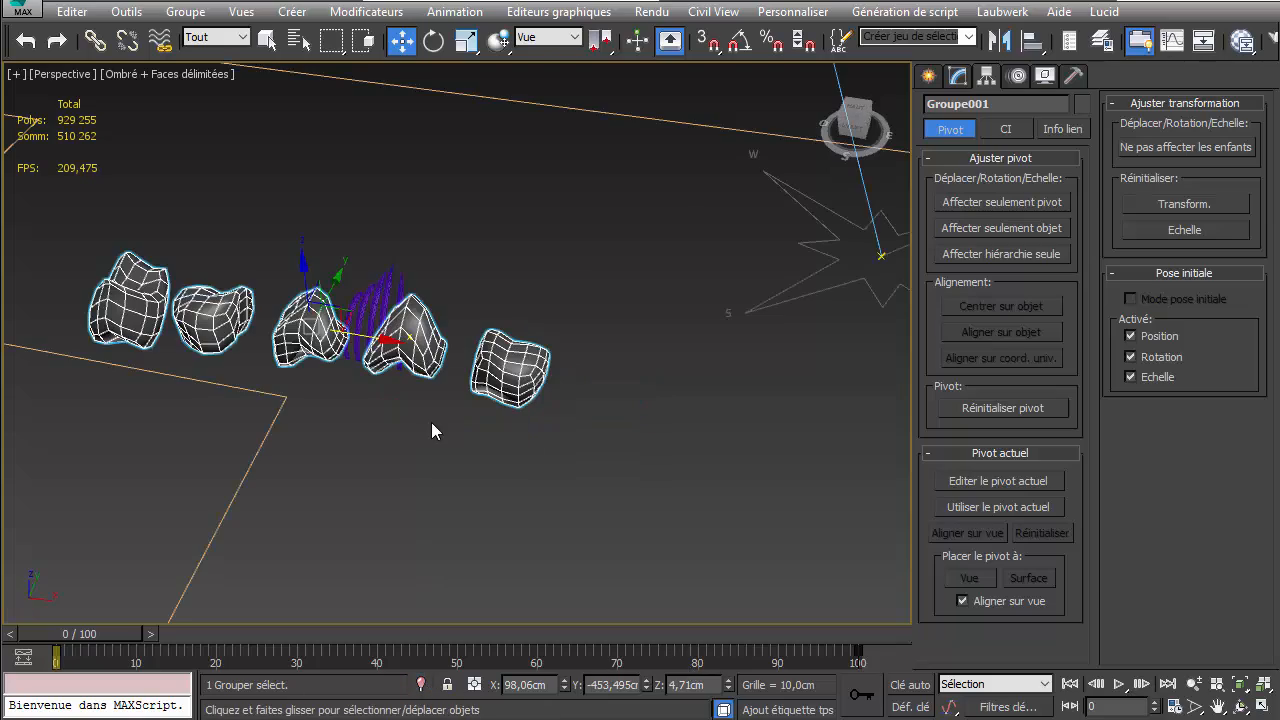
scroll(439, 445, "down", 3)
middle_click_drag(468, 443, 634, 374, "alt")
scroll(479, 393, "up", 4)
scroll(479, 393, "up", 3)
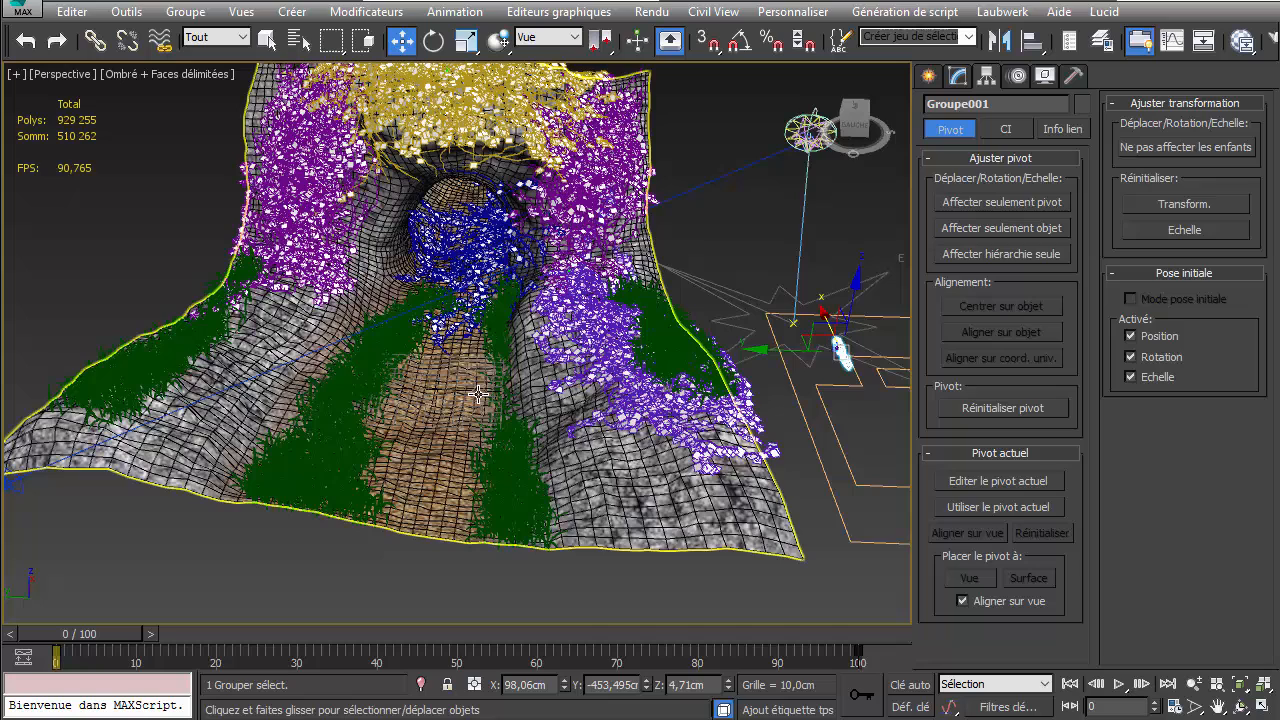
Step: Select the ivy objects, lights and cameras, invert the selection, and isolate the cave, grass, rock group and large arrow-shaped helper
left_click(286, 170)
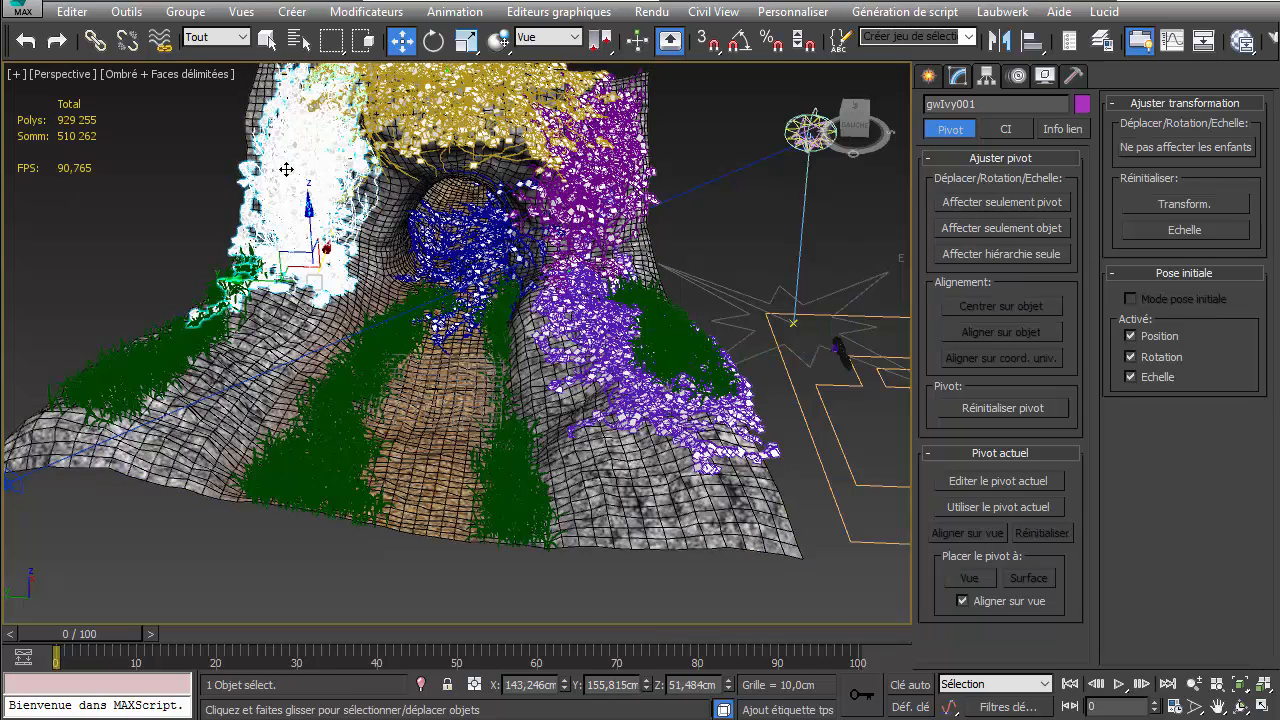
key("ctrl+q")
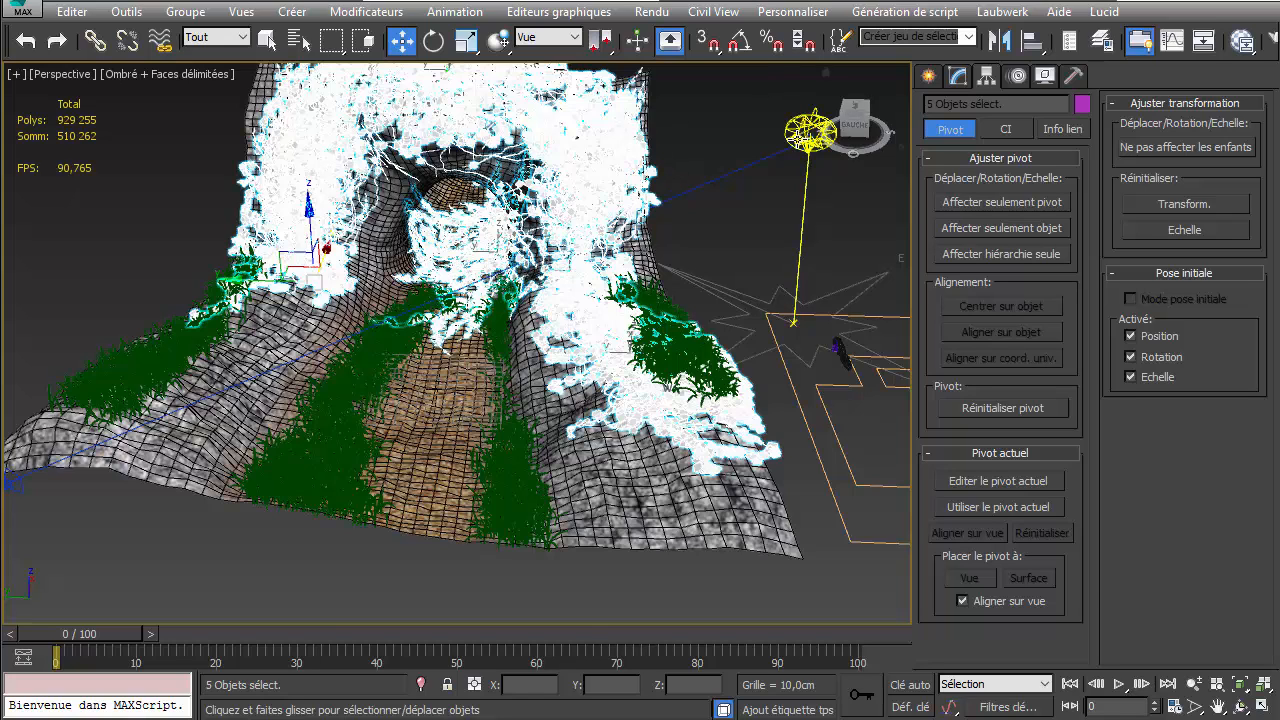
left_click(805, 134, "ctrl")
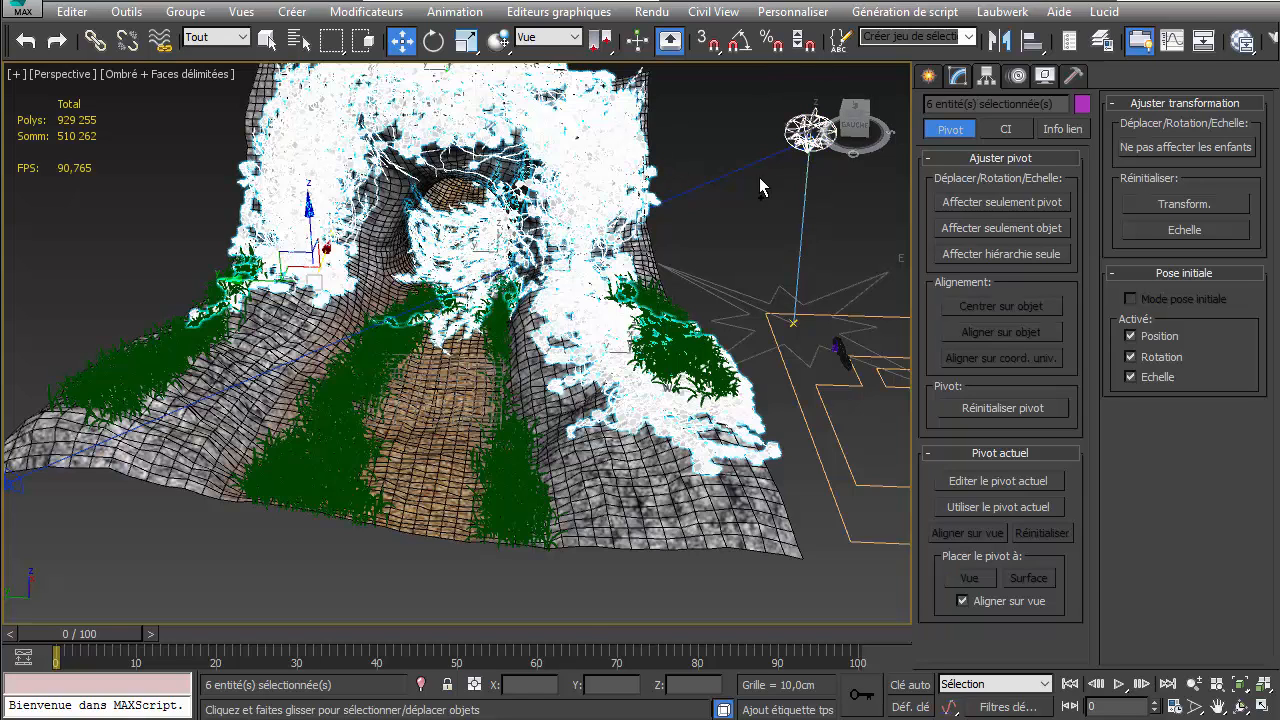
left_click(737, 291, "ctrl")
scroll(737, 291, "down", 5)
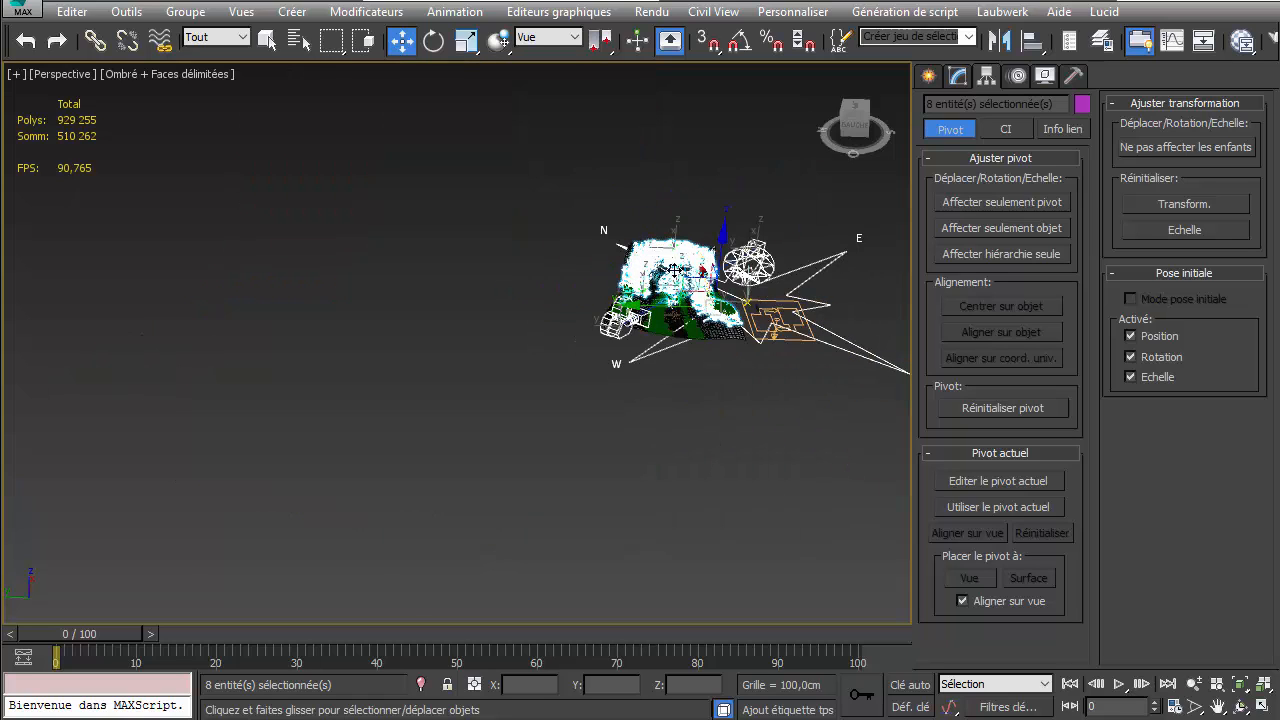
middle_click_drag(675, 270, 533, 318, "alt")
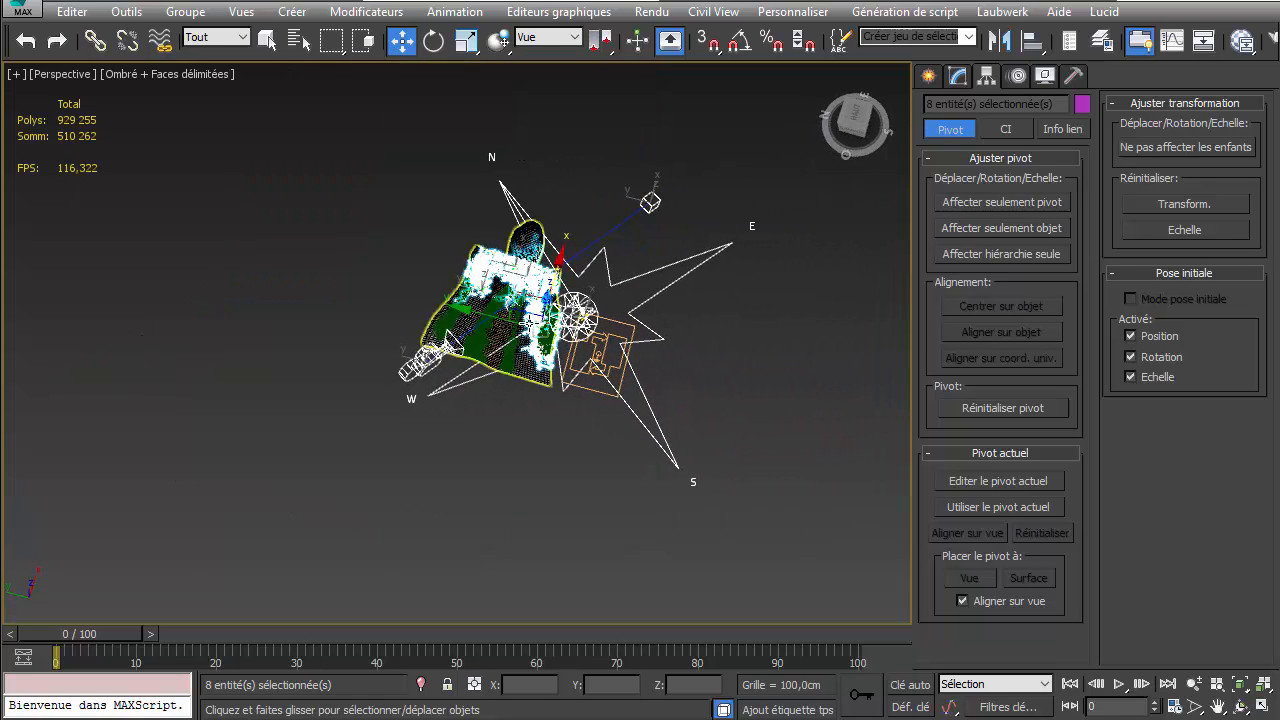
left_click(640, 317)
right_click(481, 318)
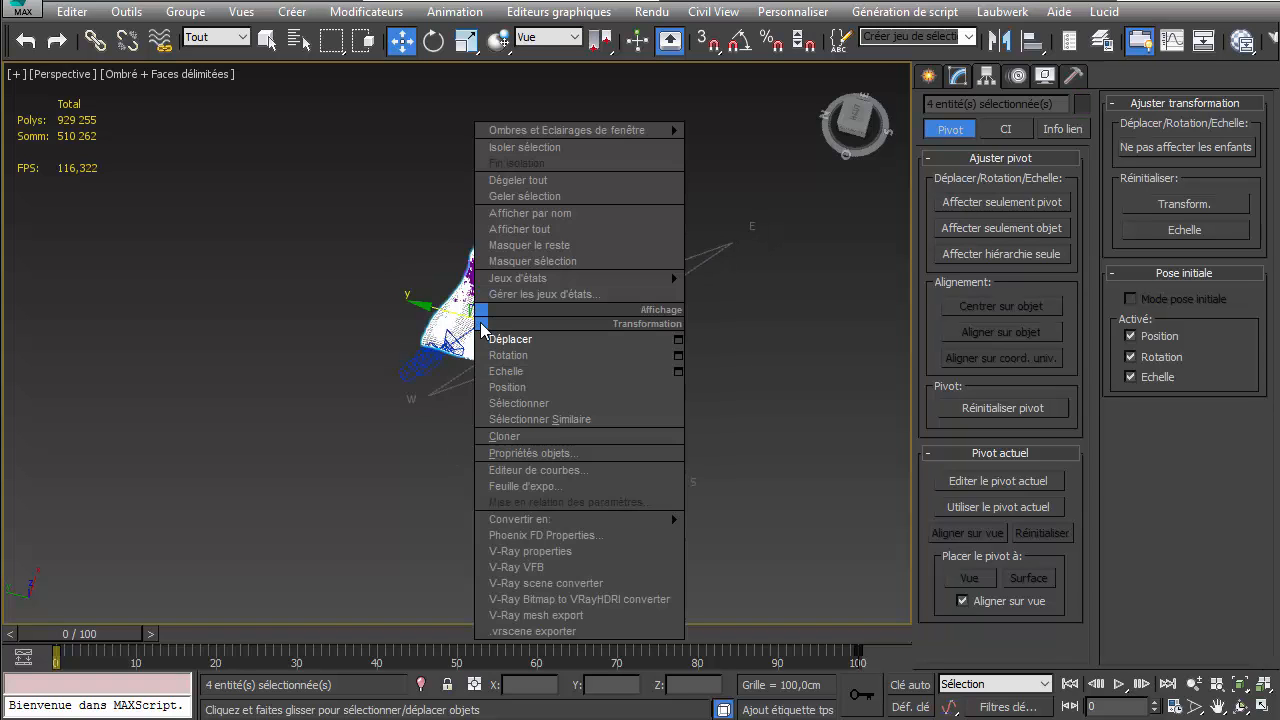
left_click(548, 150)
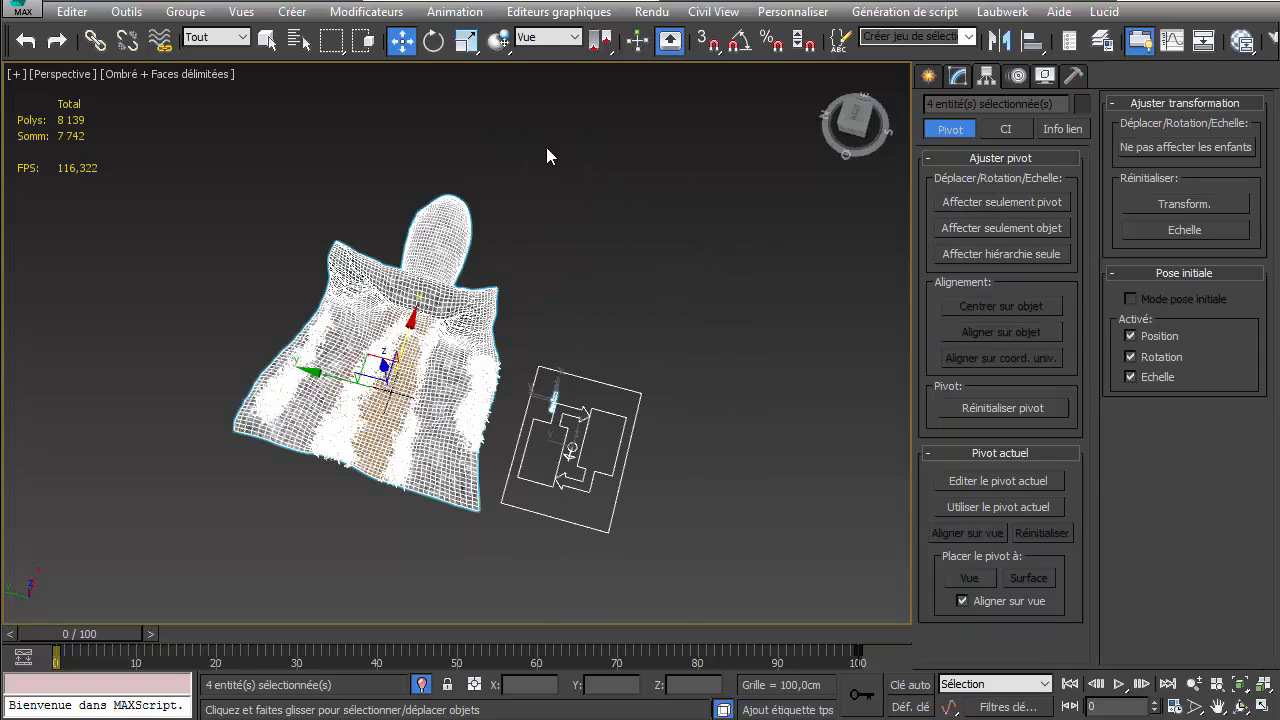
Step: Deselect everything and turn off the edged faces display near the rock group
left_click(582, 296)
scroll(551, 388, "up", 5)
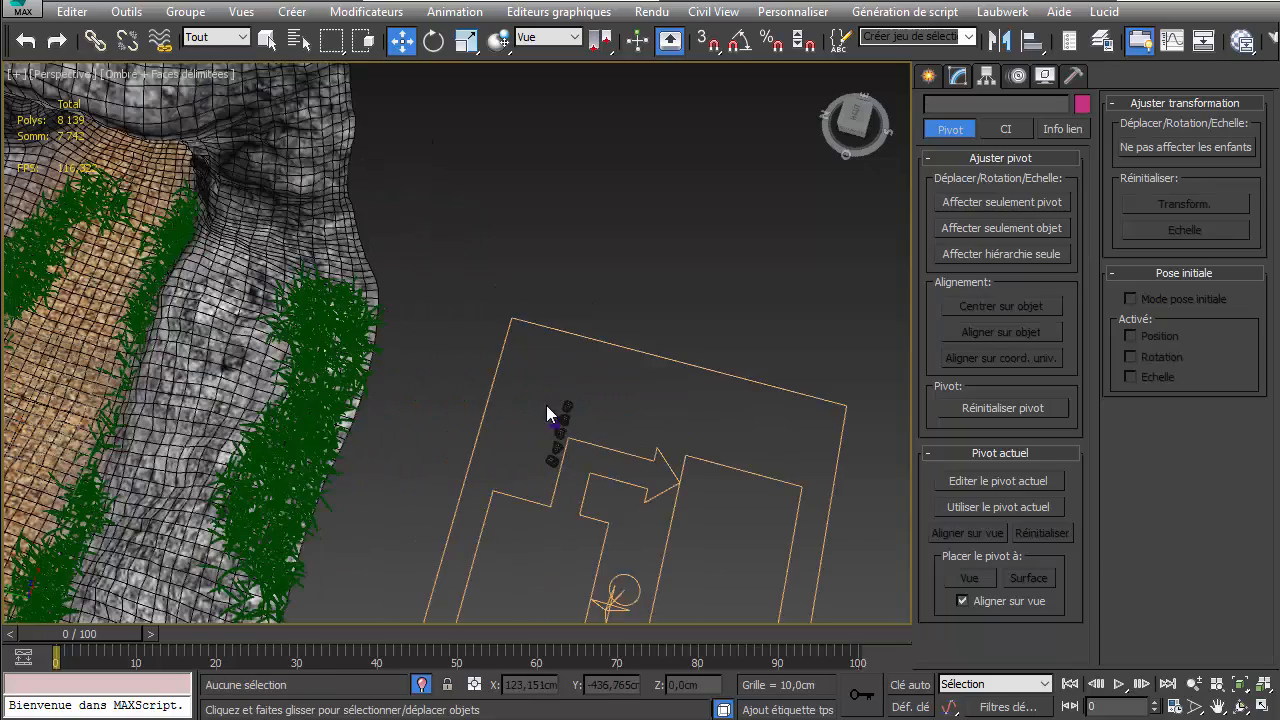
key("F4")
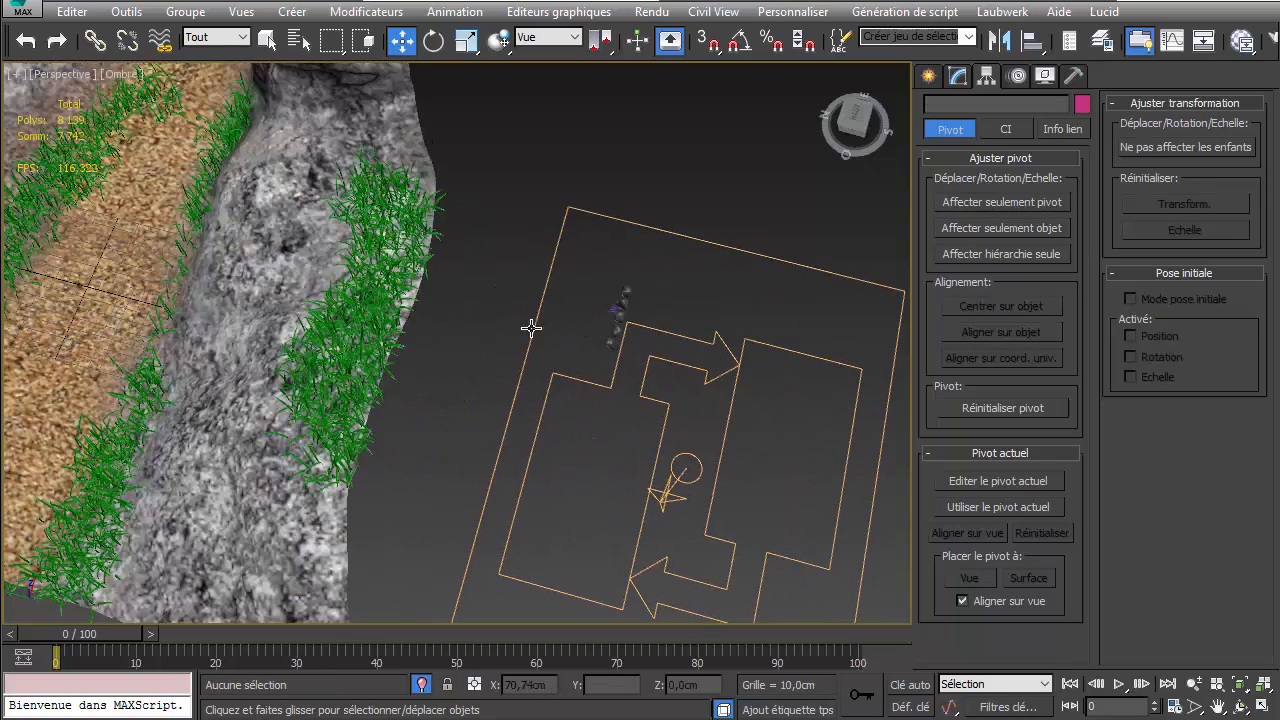
Step: Clone the grass particle flow source and its event in Particle View as copies, and wire the new source to the new event
middle_click_drag(529, 323, 669, 314, "alt")
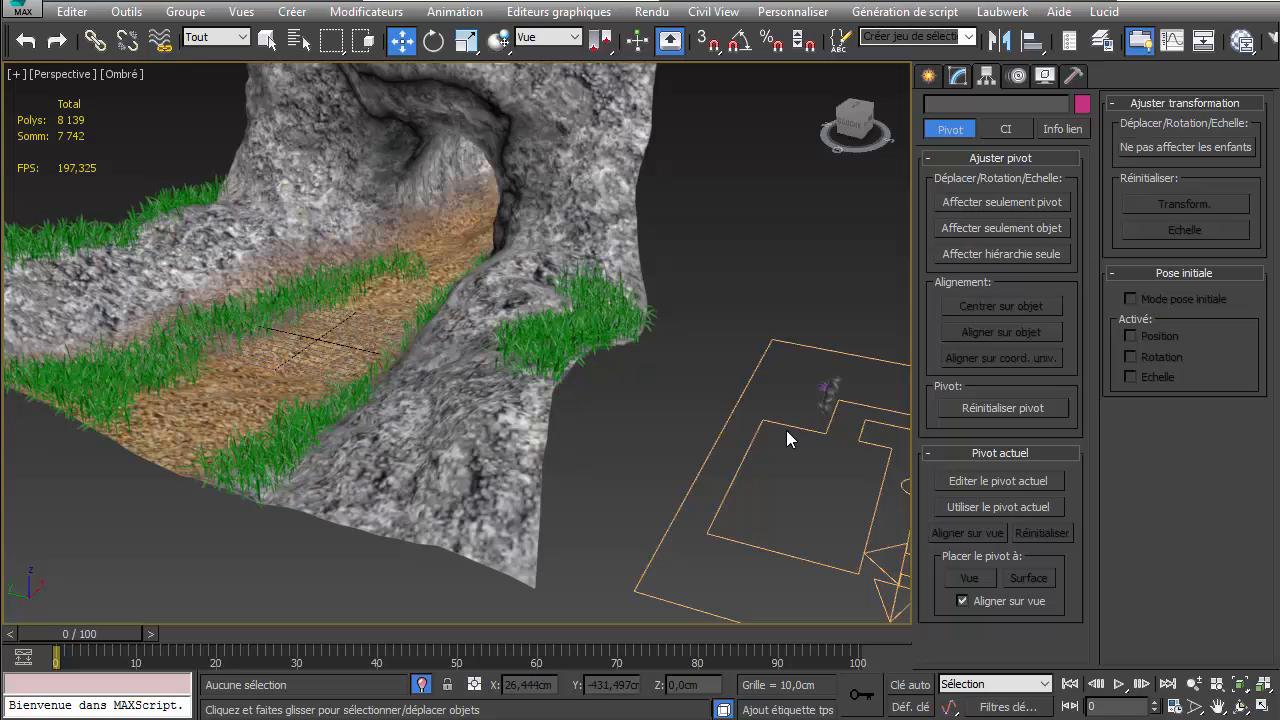
key("6")
middle_click_drag(754, 346, 580, 483)
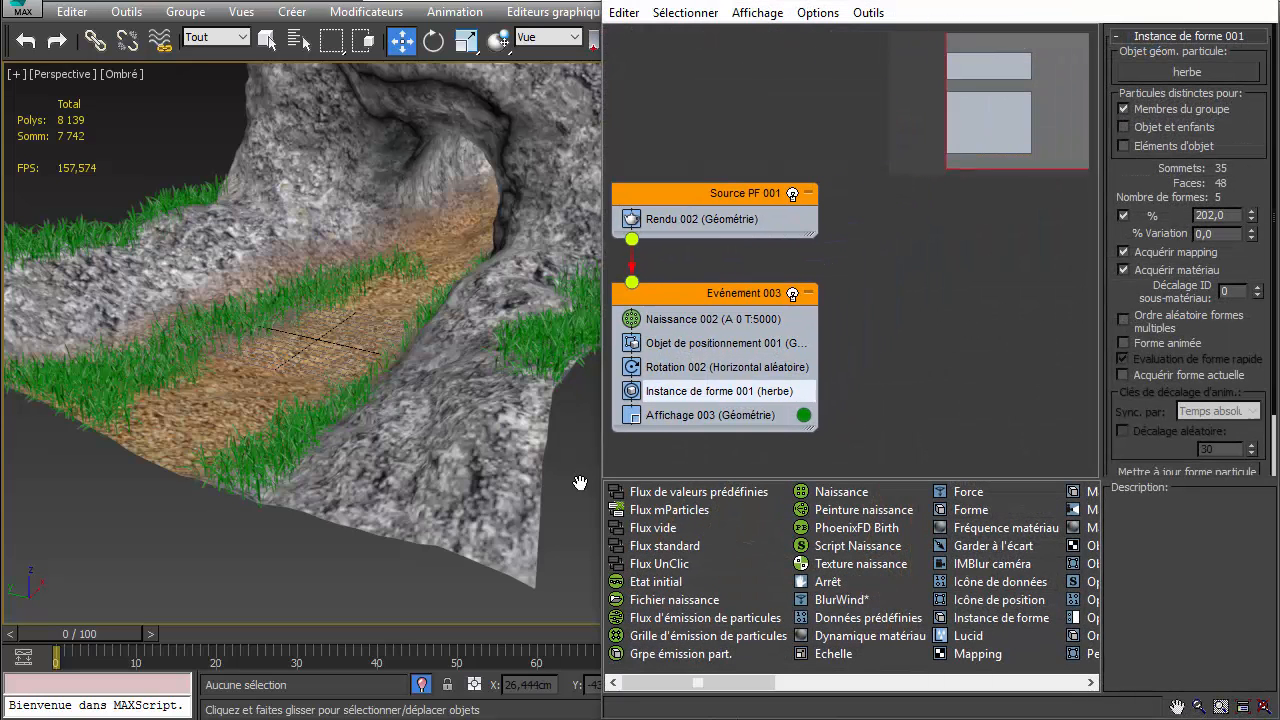
left_click_drag(675, 144, 757, 448)
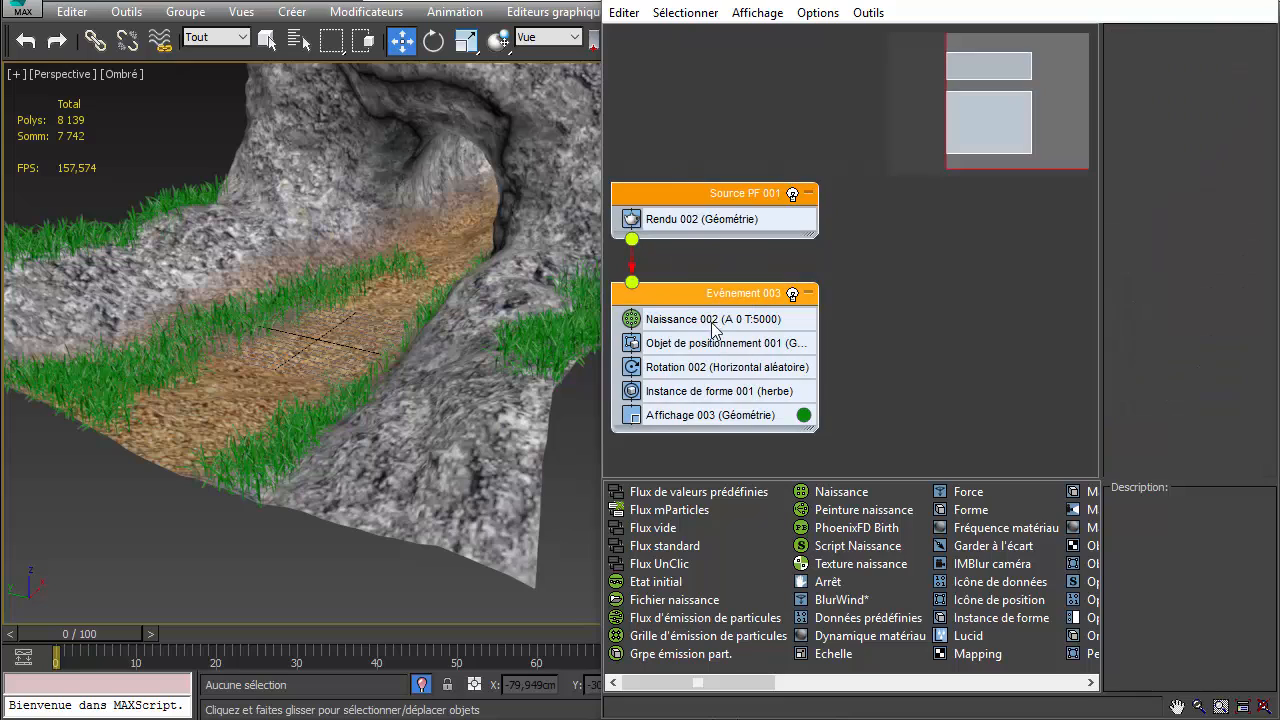
mouse_move(679, 292)
left_mouse_down("shift")
mouse_move(816, 278)
mouse_move(853, 212)
mouse_move(849, 193)
left_mouse_up("shift")
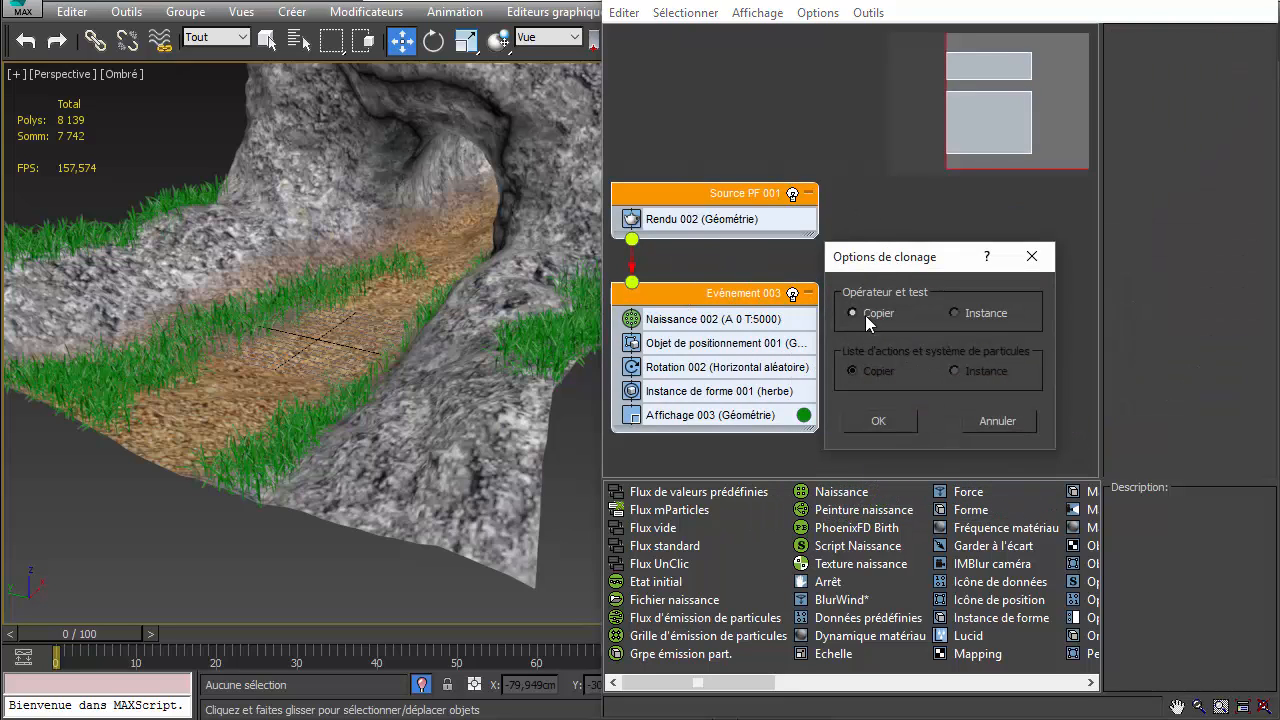
left_click(876, 424)
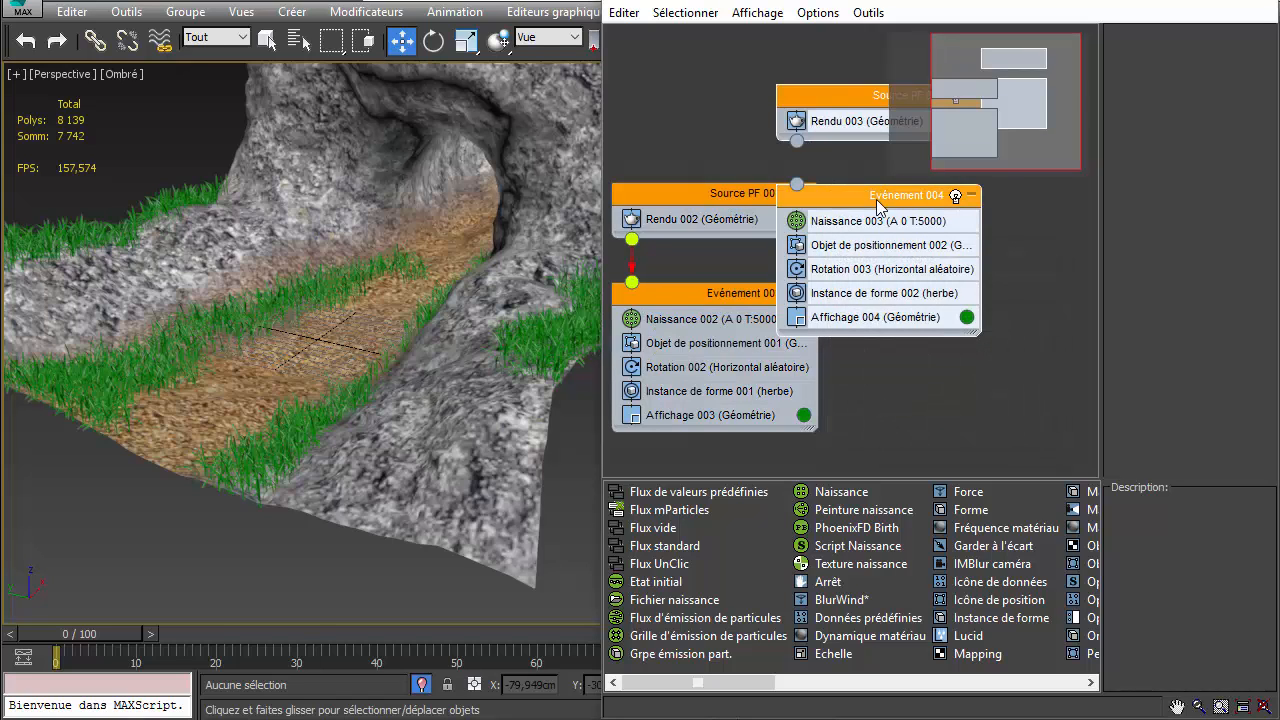
mouse_move(876, 199)
left_mouse_down()
mouse_move(910, 285)
mouse_move(934, 297)
left_mouse_up()
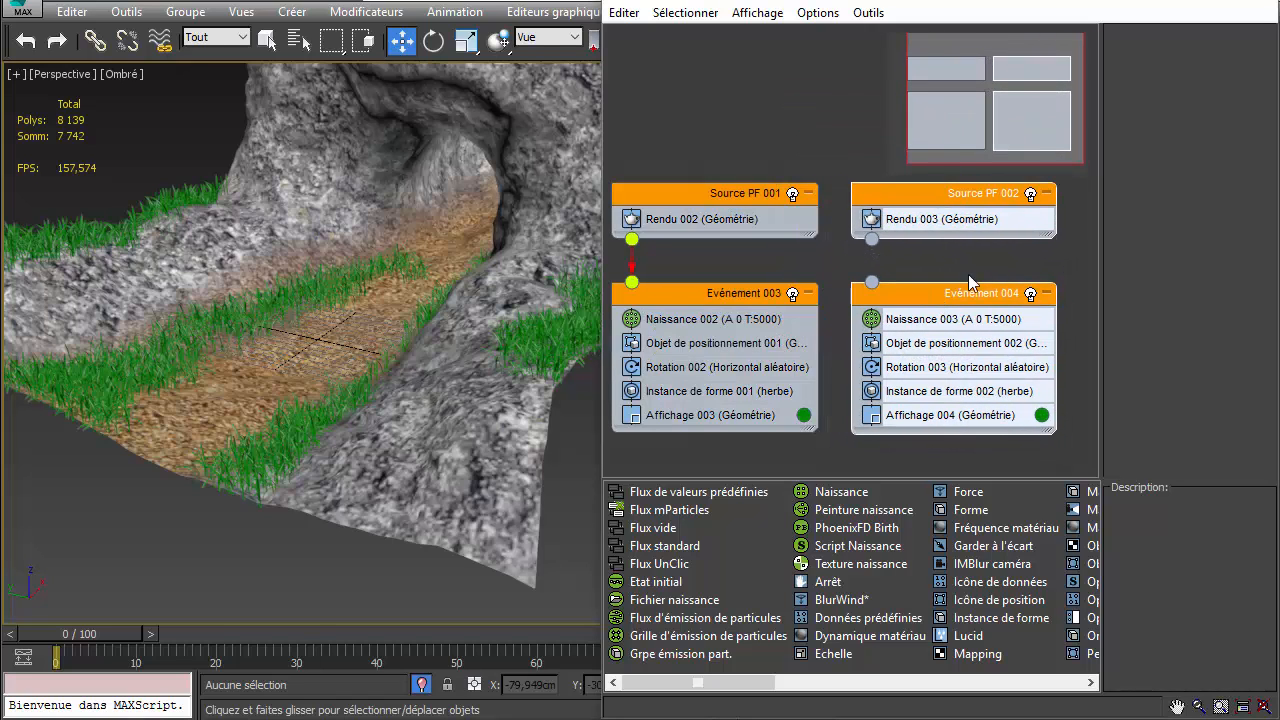
left_click_drag(872, 238, 872, 281)
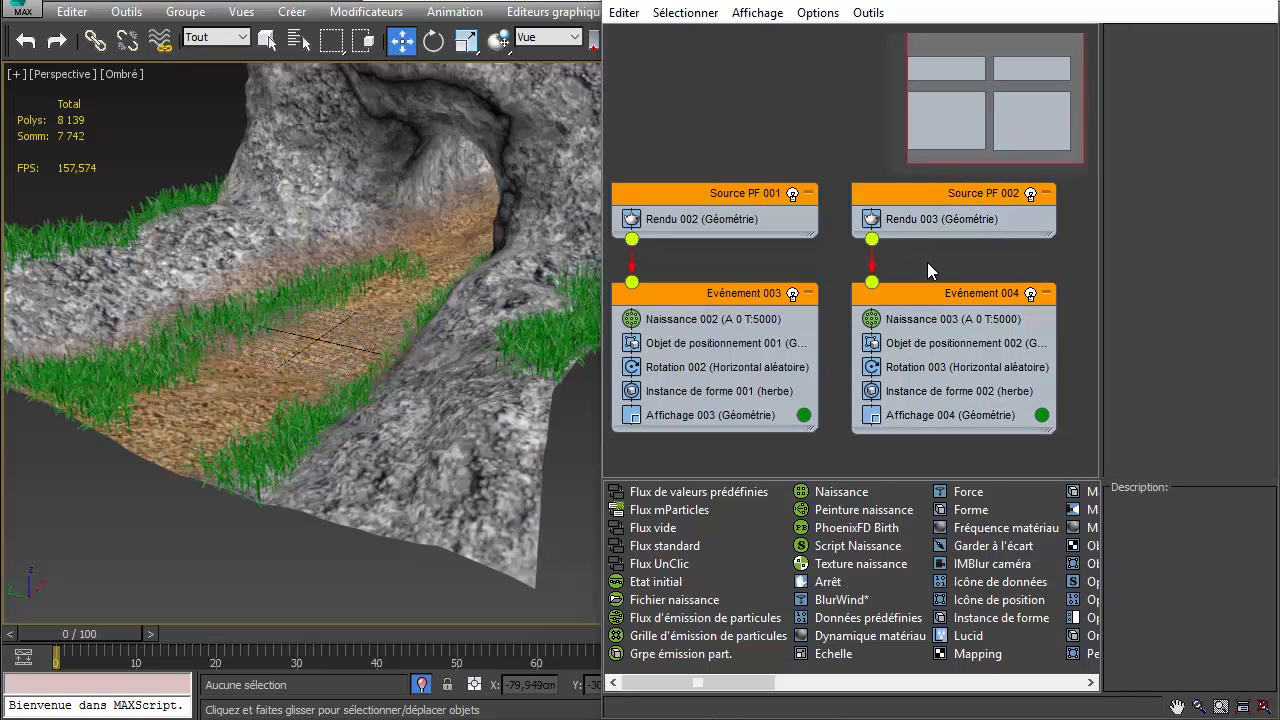
Step: Assign the rock group Groupe001 as the particle geometry of the cloned flow's shape instance operator
left_click(926, 393)
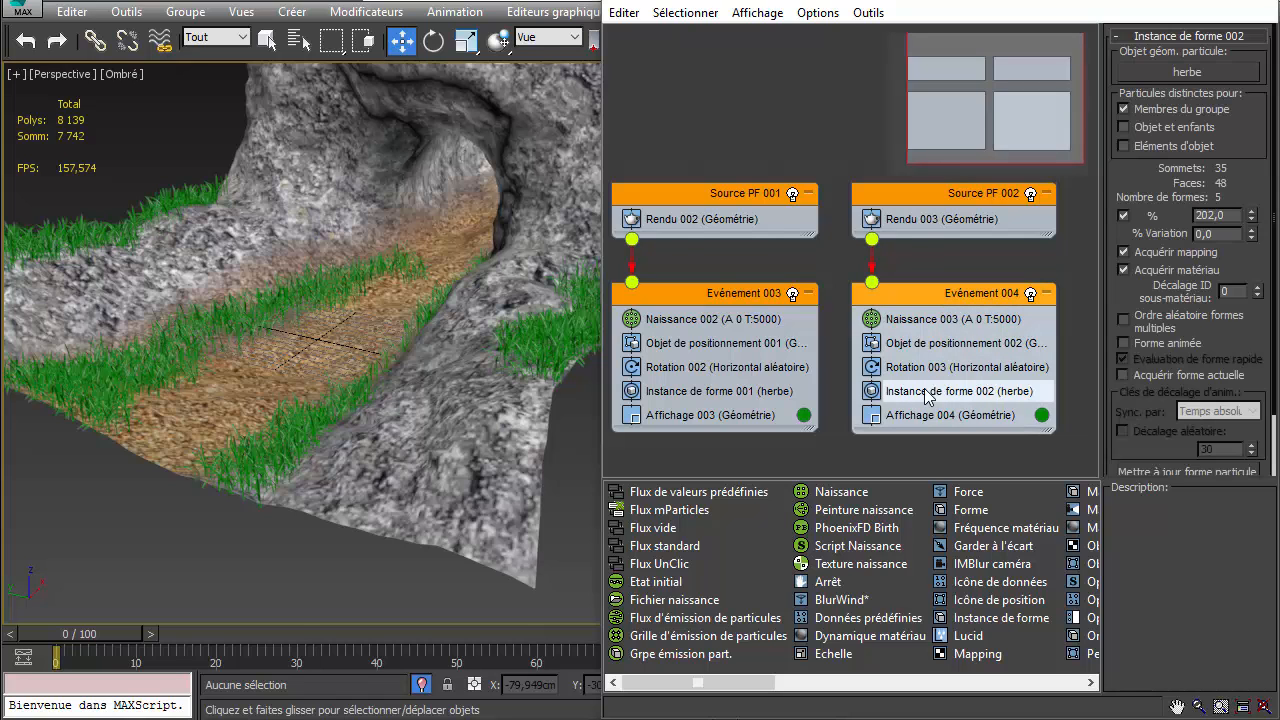
left_click(1165, 79)
middle_click_drag(507, 330, 212, 329)
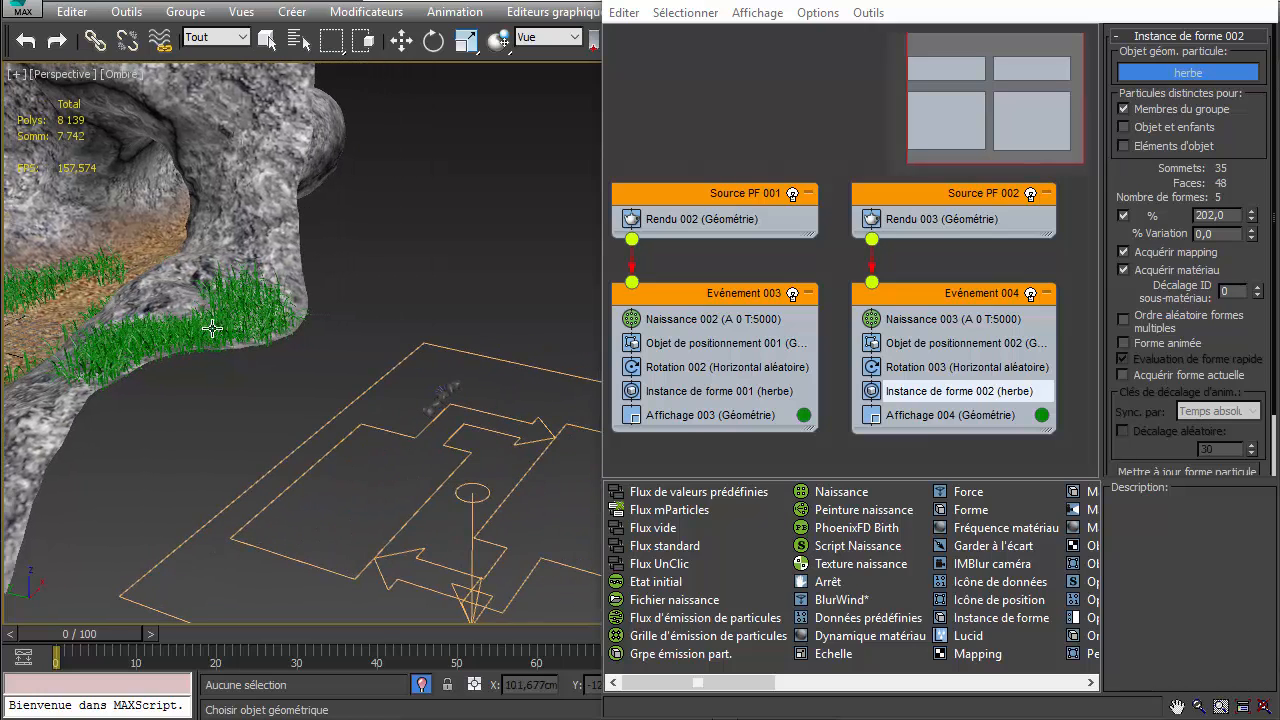
scroll(440, 395, "up", 8)
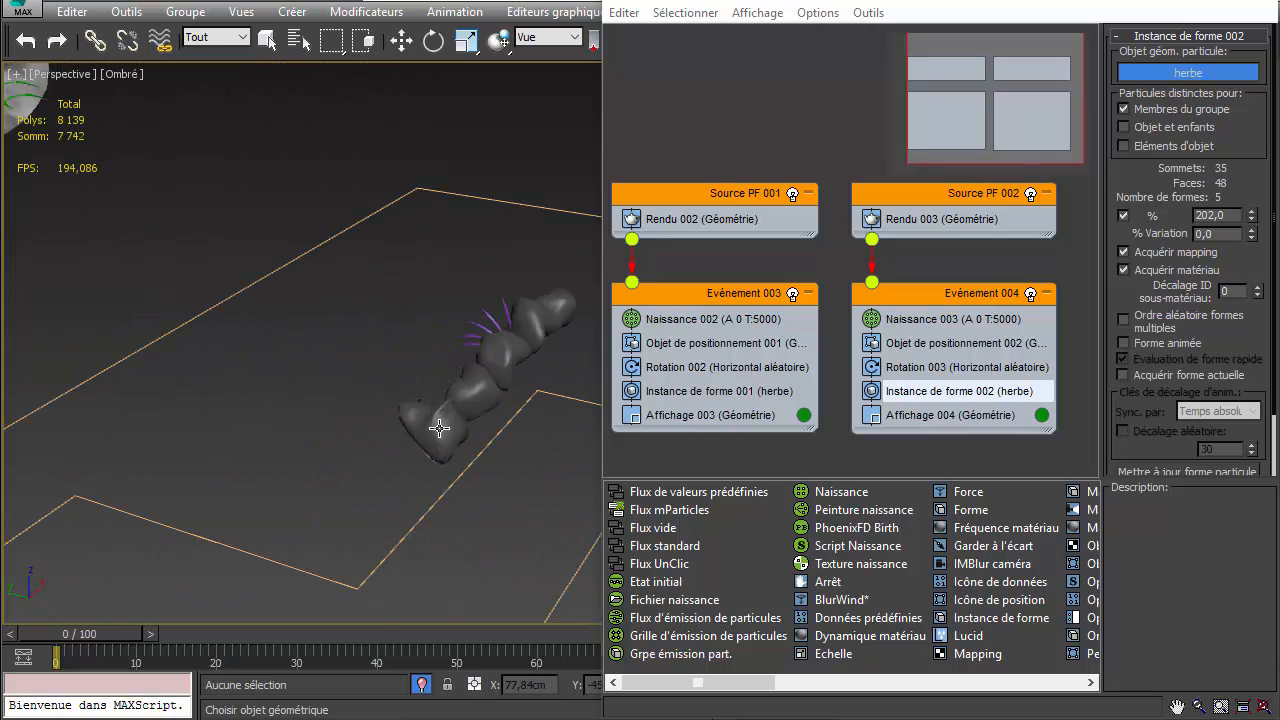
left_click(434, 412)
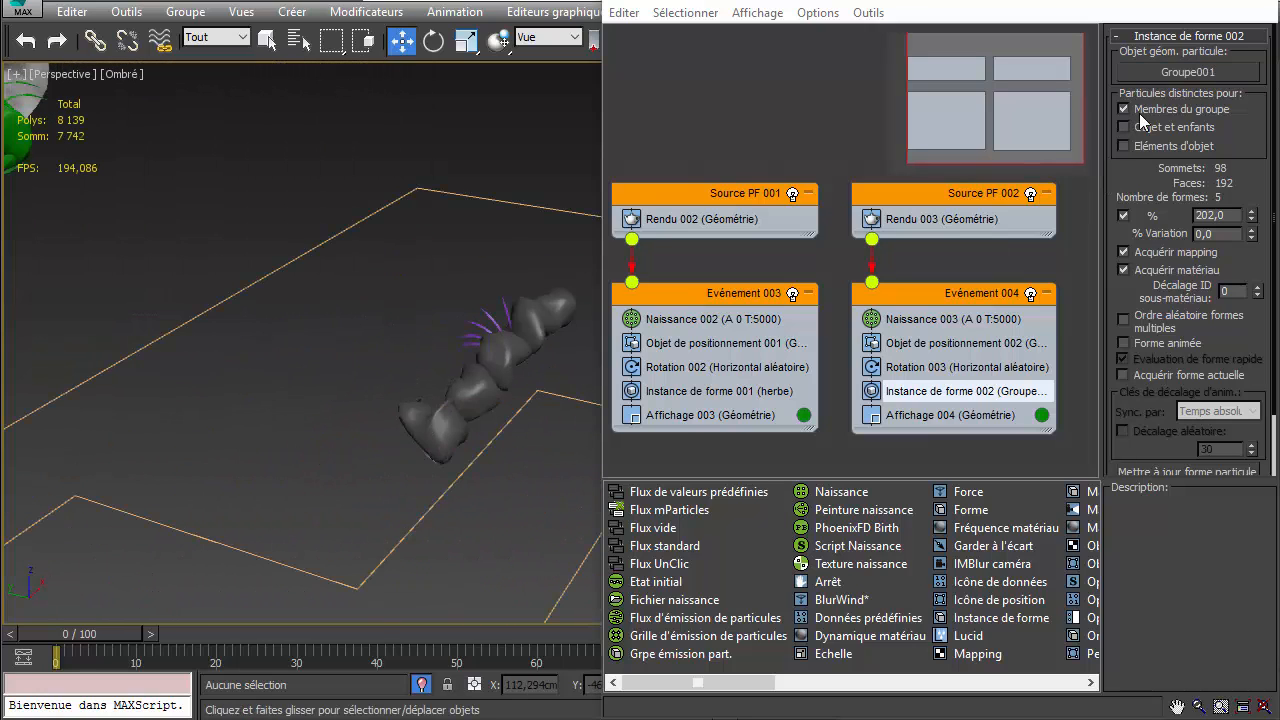
scroll(345, 331, "down", 6)
middle_click_drag(232, 338, 430, 389)
scroll(292, 342, "up", 4)
scroll(440, 375, "up", 5)
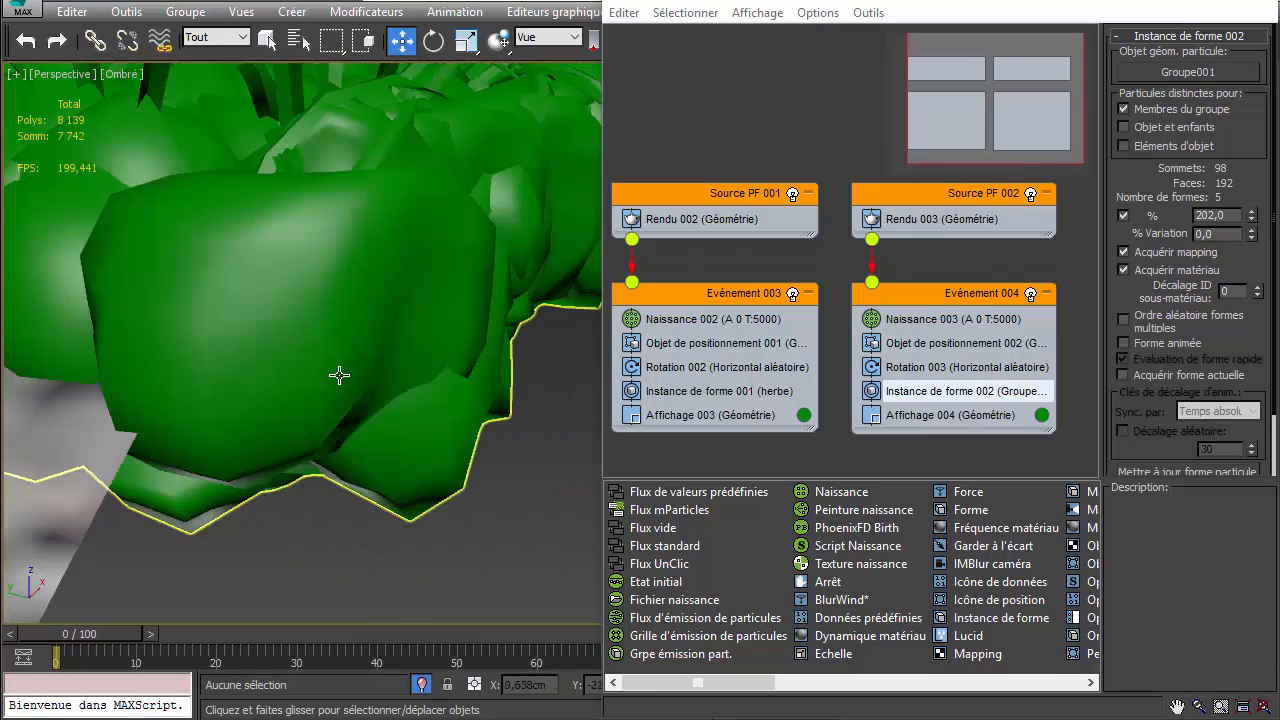
Step: Change the cloned flow's display colour to a dark grey with a value of 27
scroll(339, 374, "down", 3)
left_click(1041, 415)
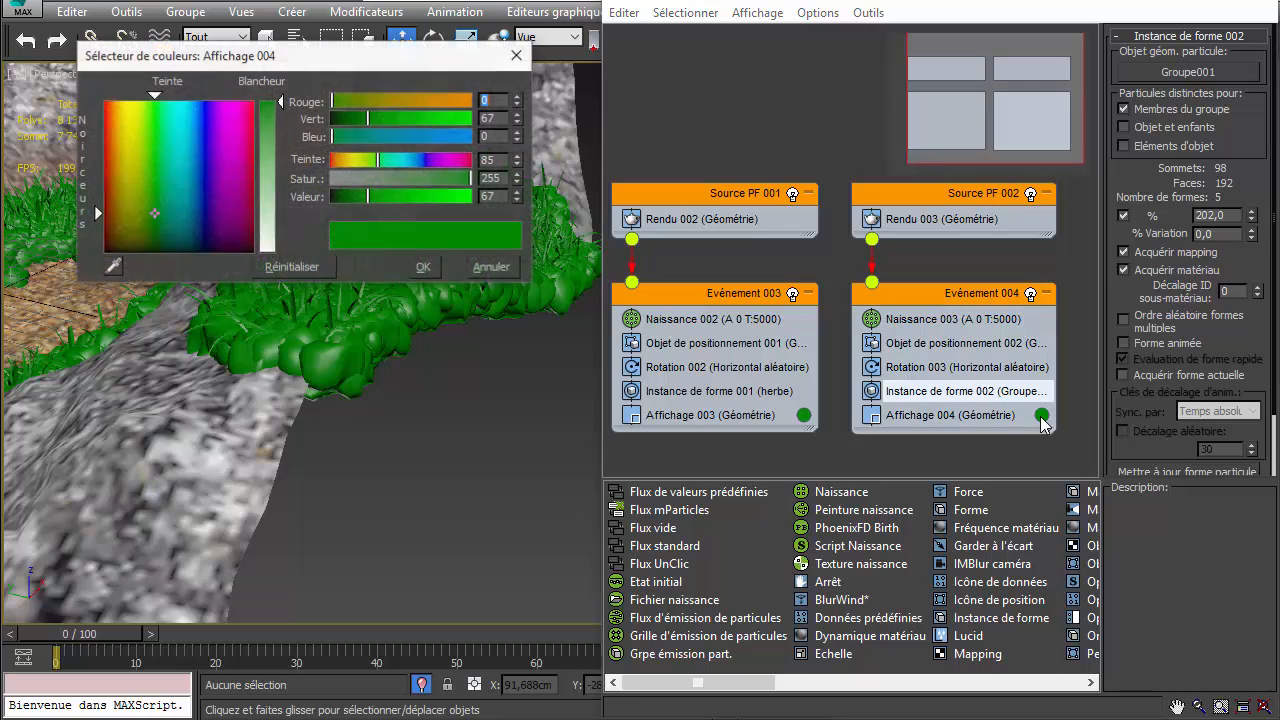
left_click_drag(159, 237, 160, 262)
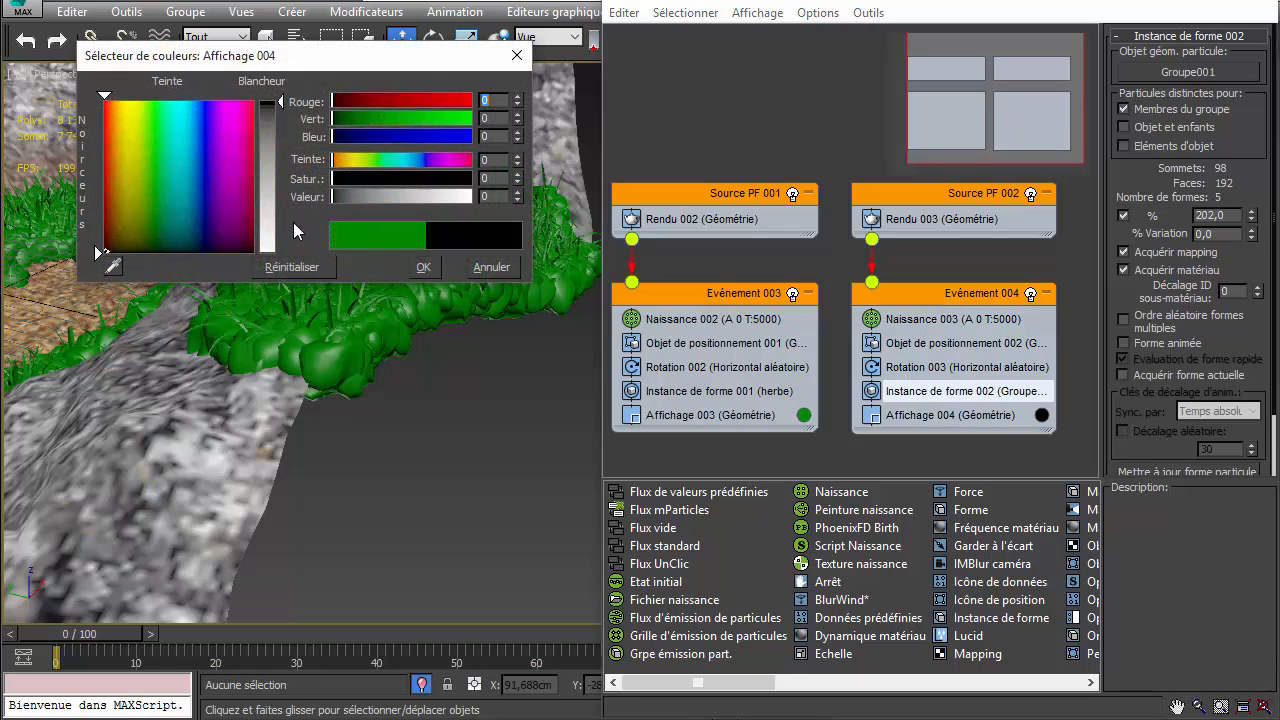
left_click_drag(352, 197, 345, 195)
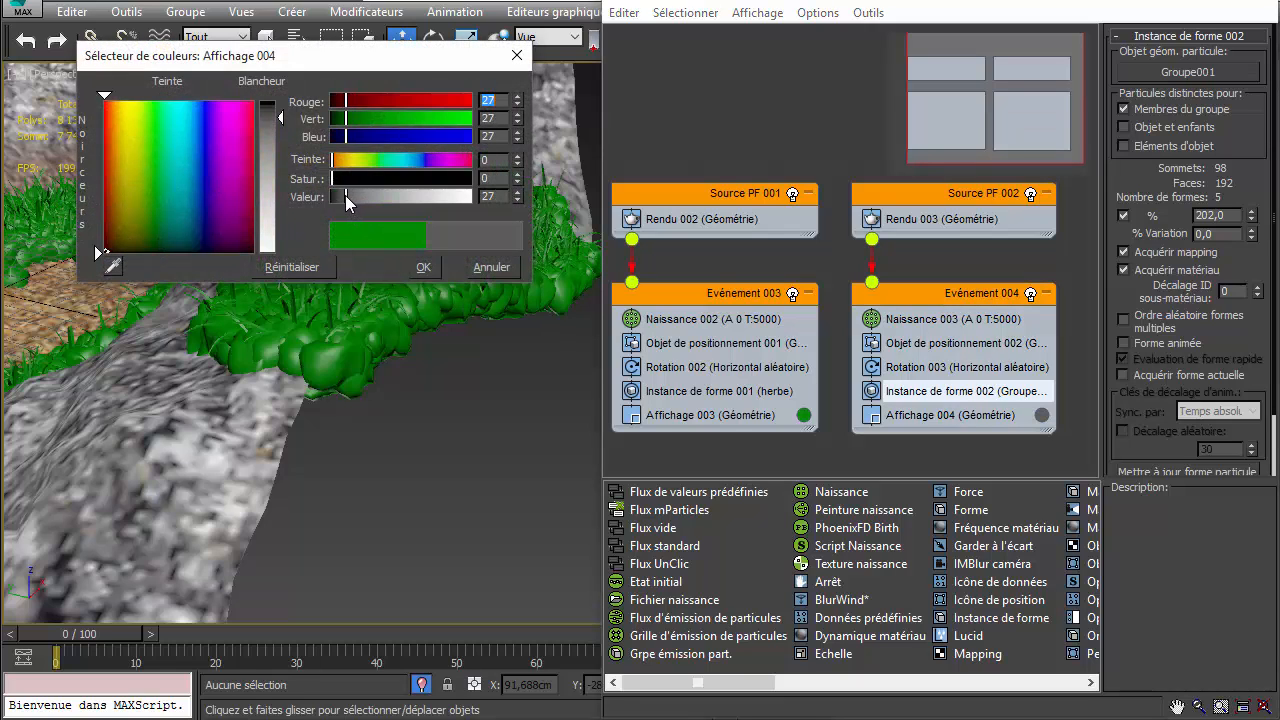
left_click(424, 266)
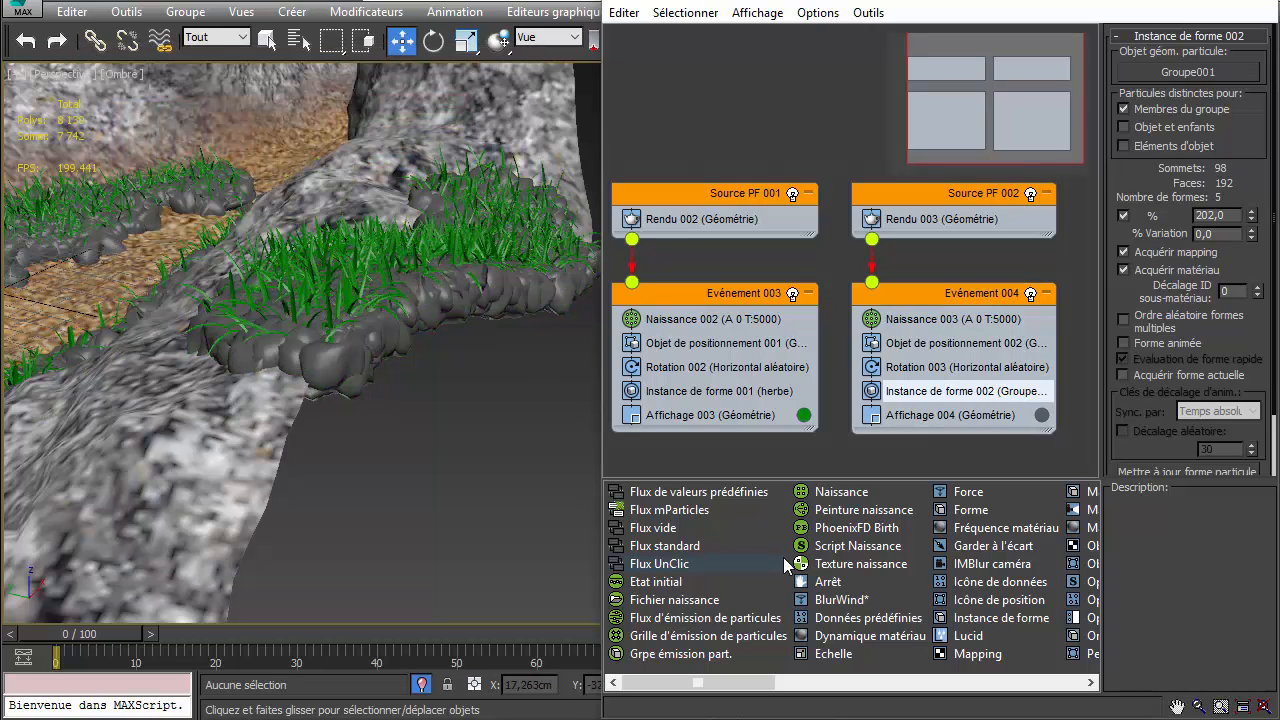
Step: Check the cave's sub-materials in the material editor and set the cloned flow's position object to emit from material ID 3
left_click(924, 343)
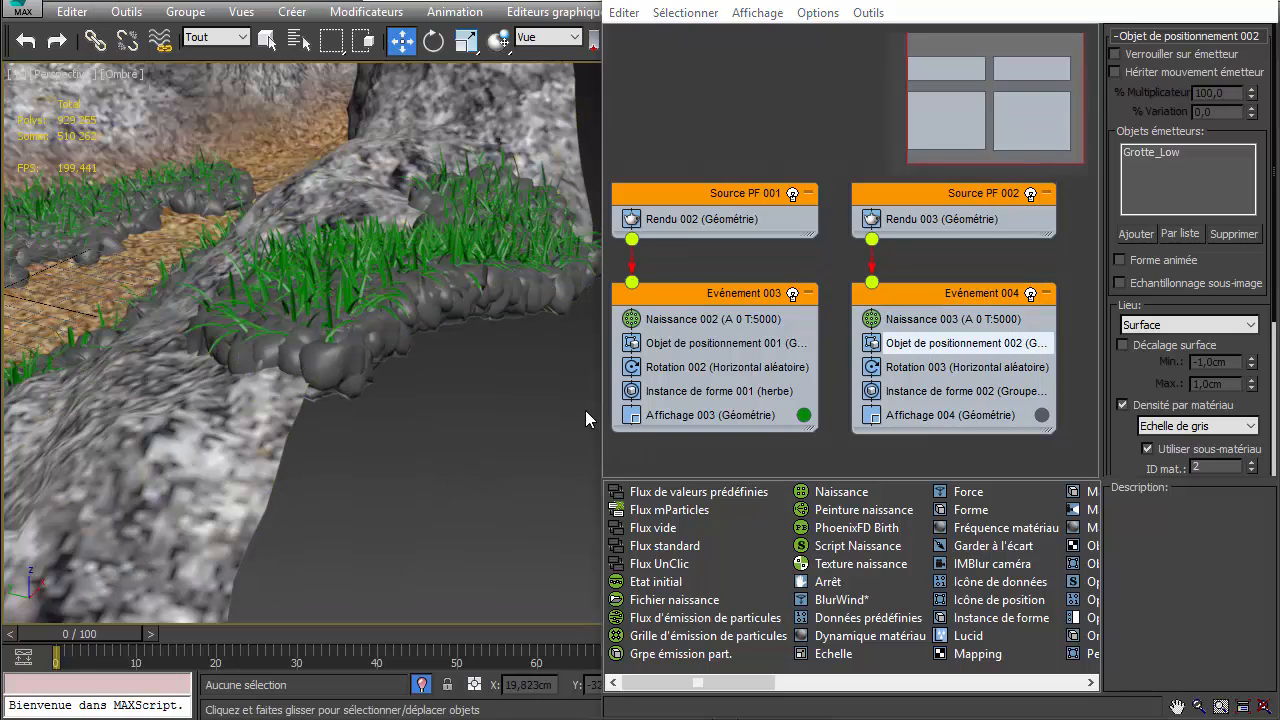
key("m")
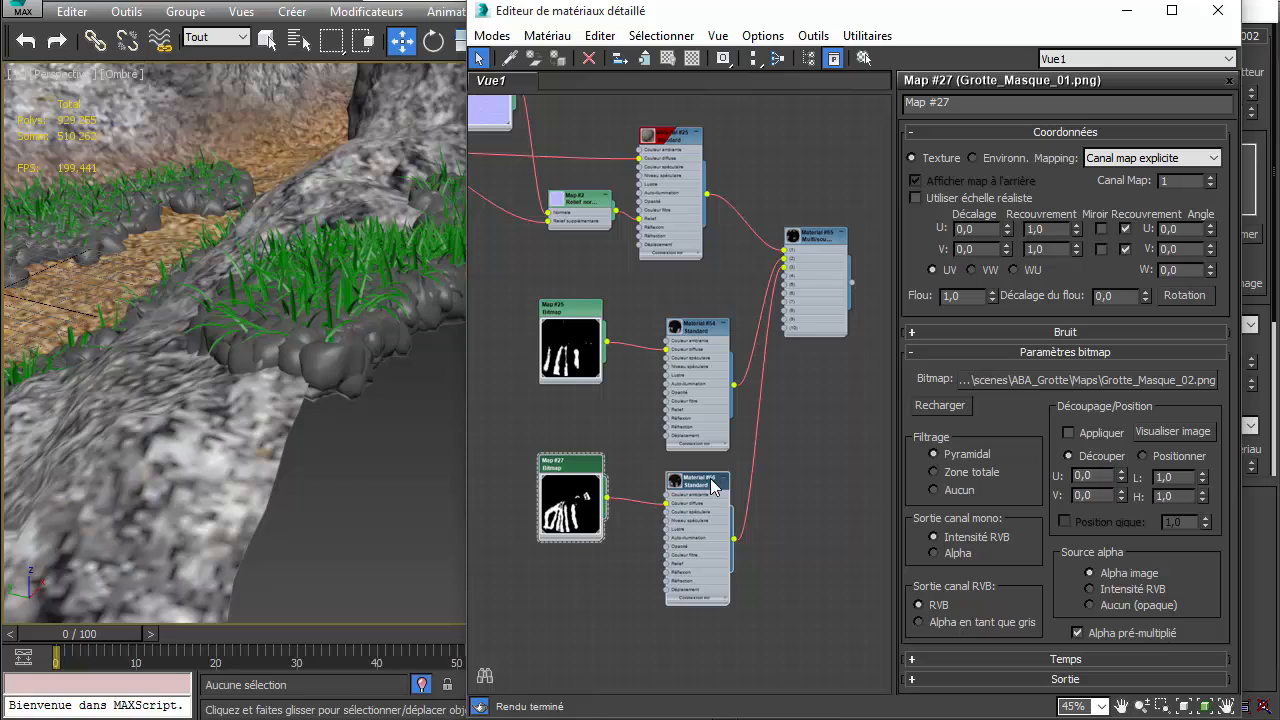
left_click(195, 470)
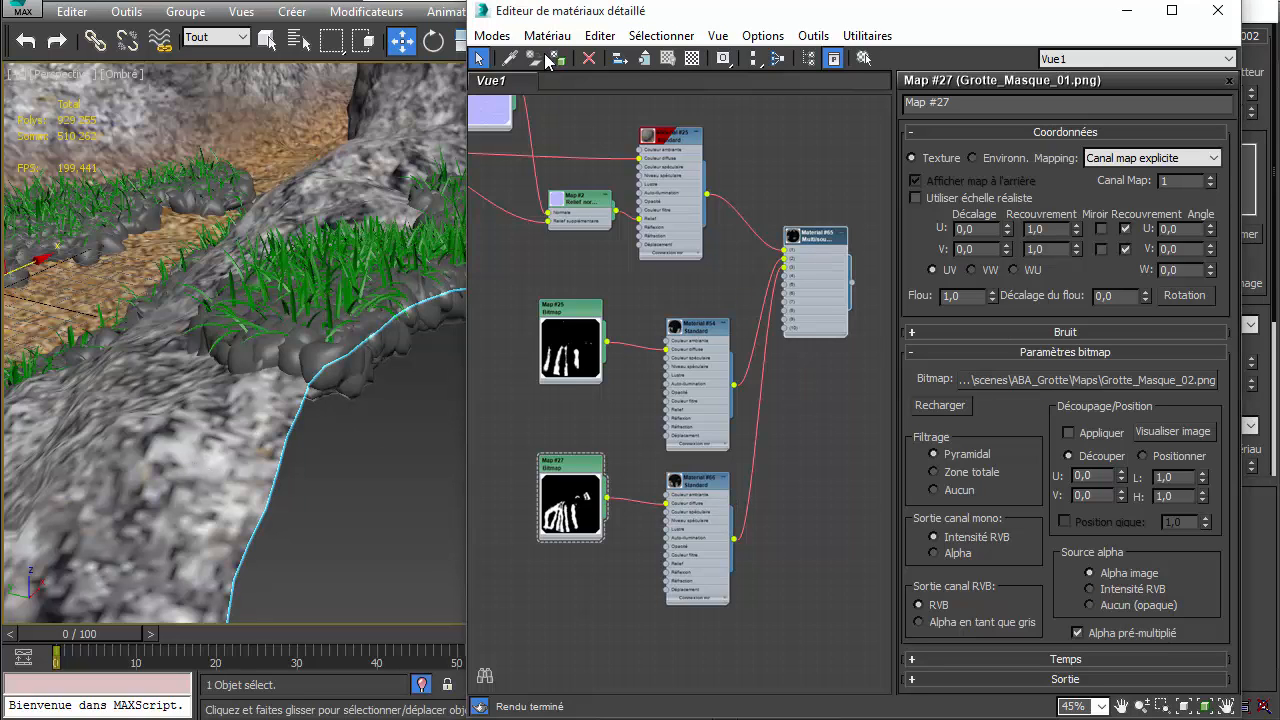
left_click(1217, 10)
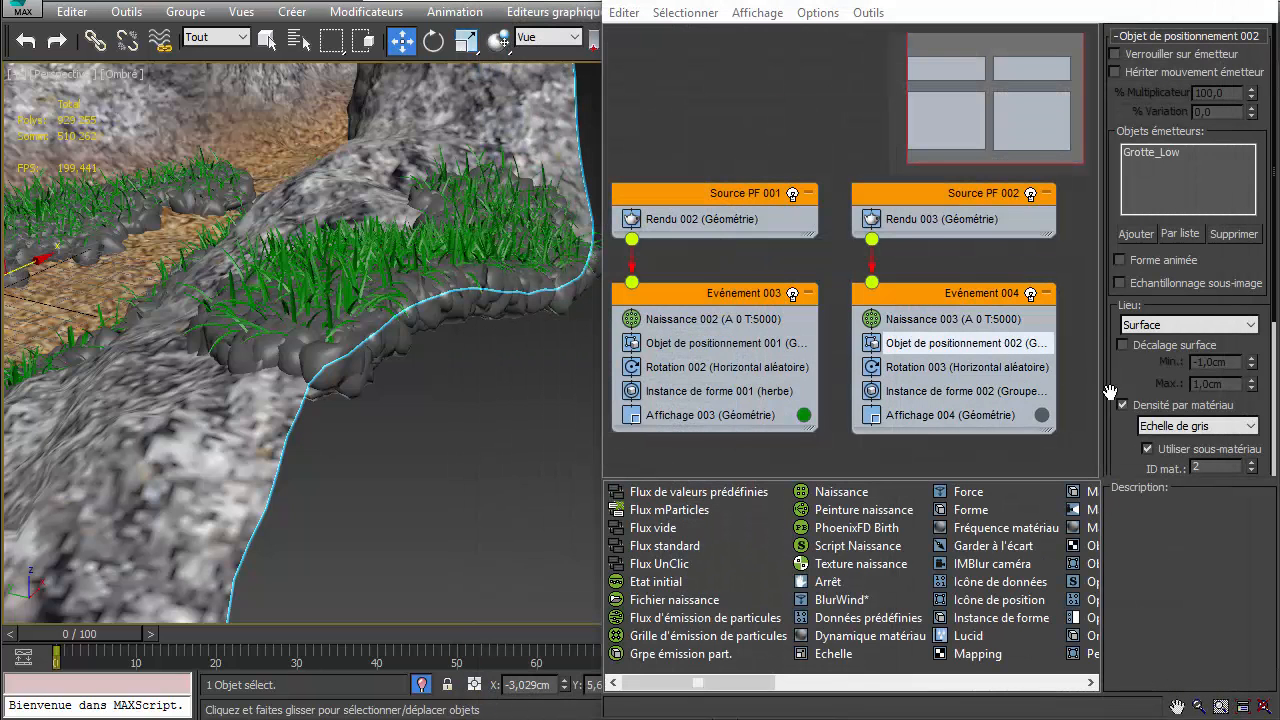
left_click(1251, 464)
scroll(445, 433, "down", 5)
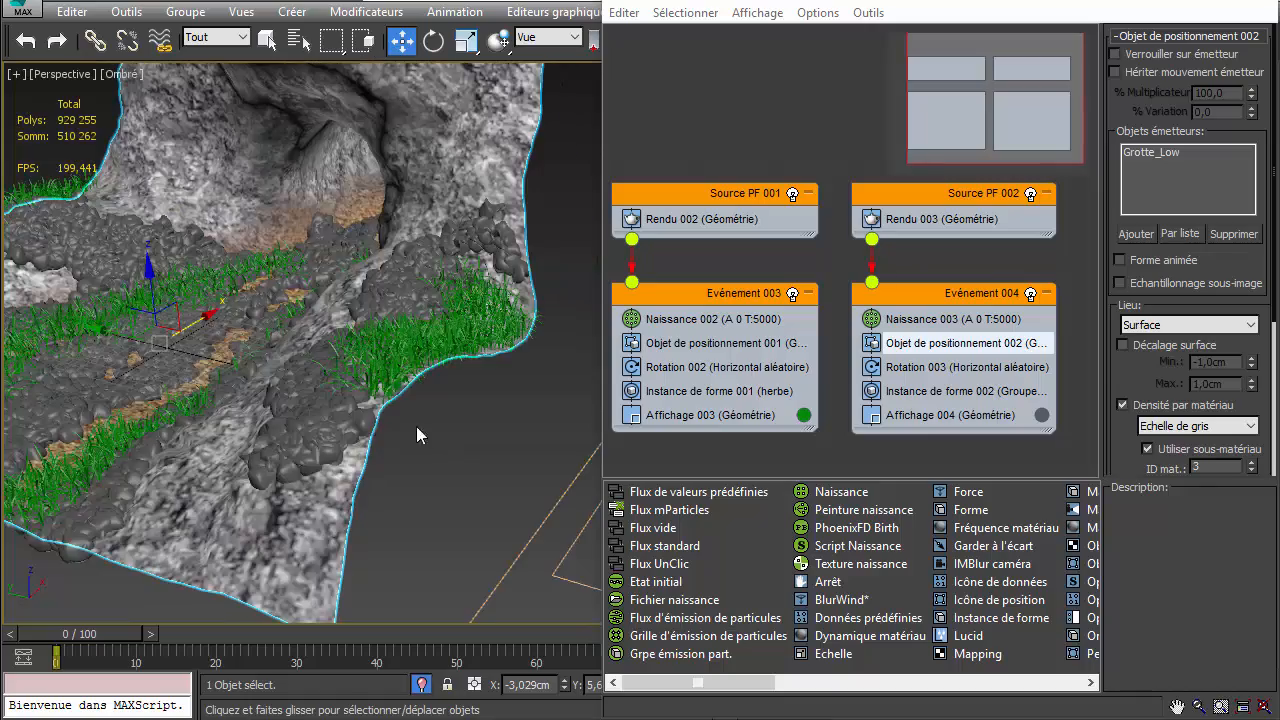
middle_click_drag(430, 385, 262, 446, "alt")
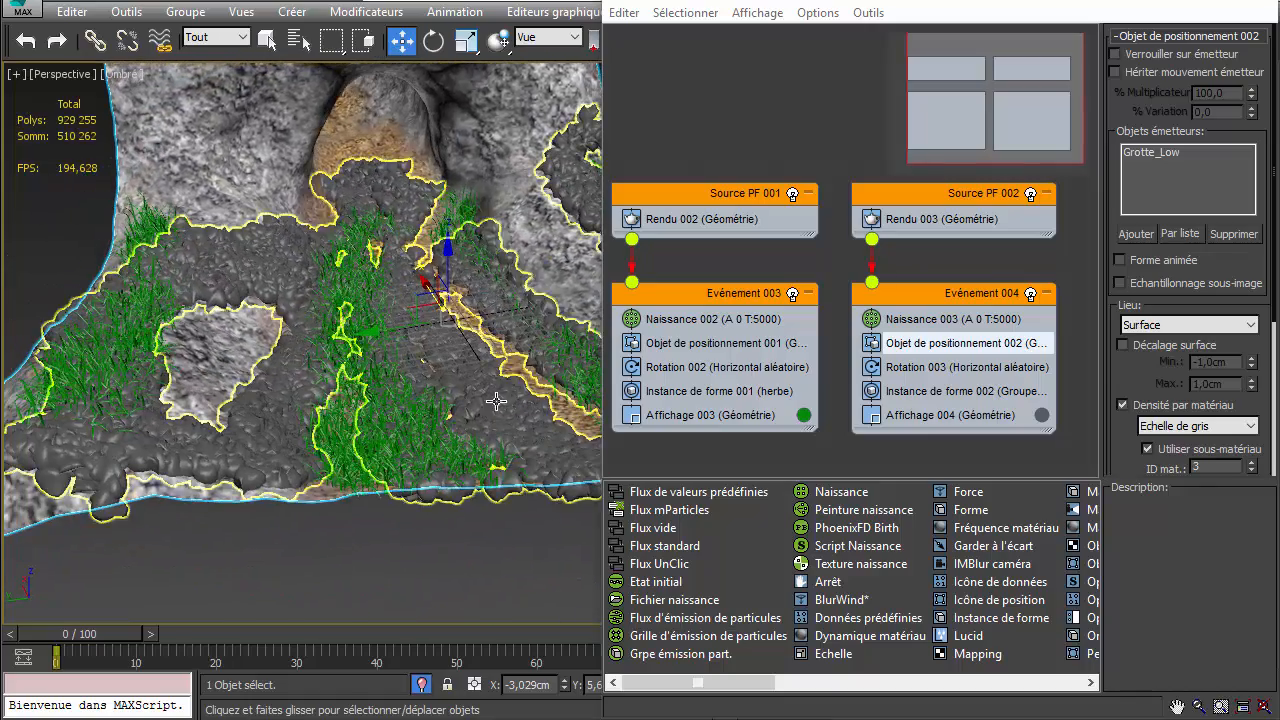
scroll(262, 446, "up", 4)
Step: Set the rock flow's rotation to 3D aléatoire and generate new random seeds for it
left_click(940, 367)
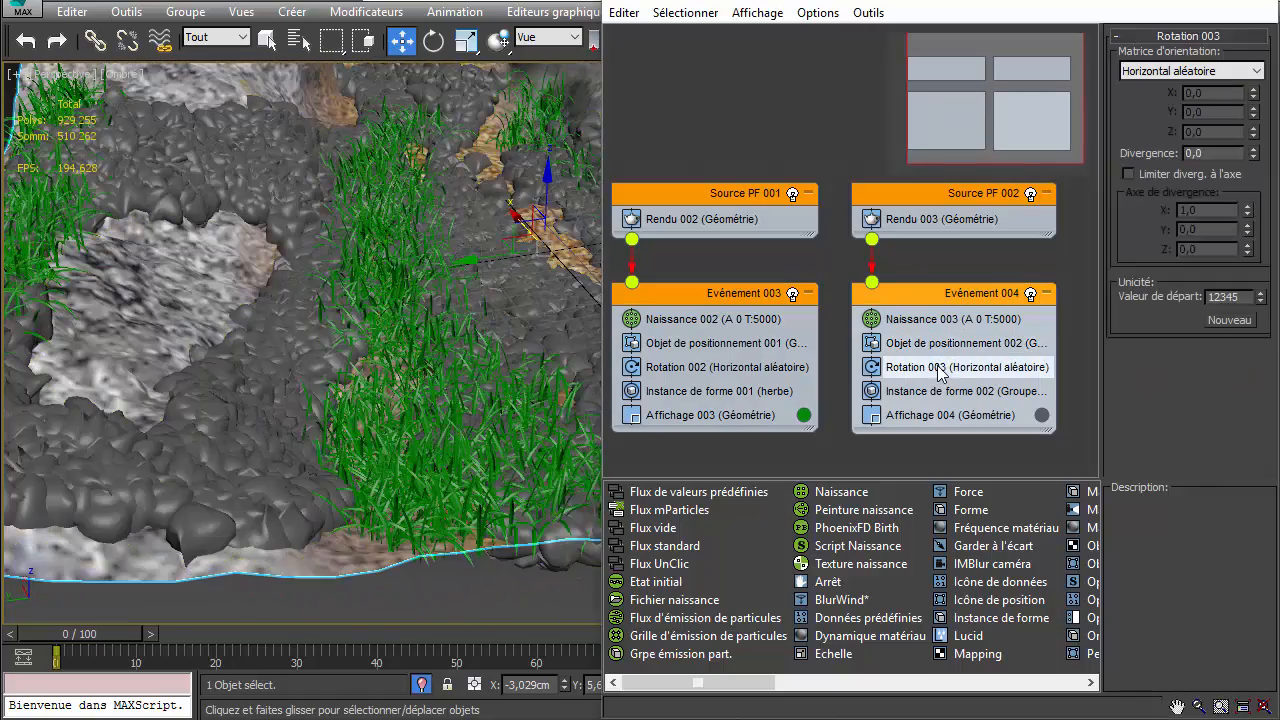
left_click(1174, 74)
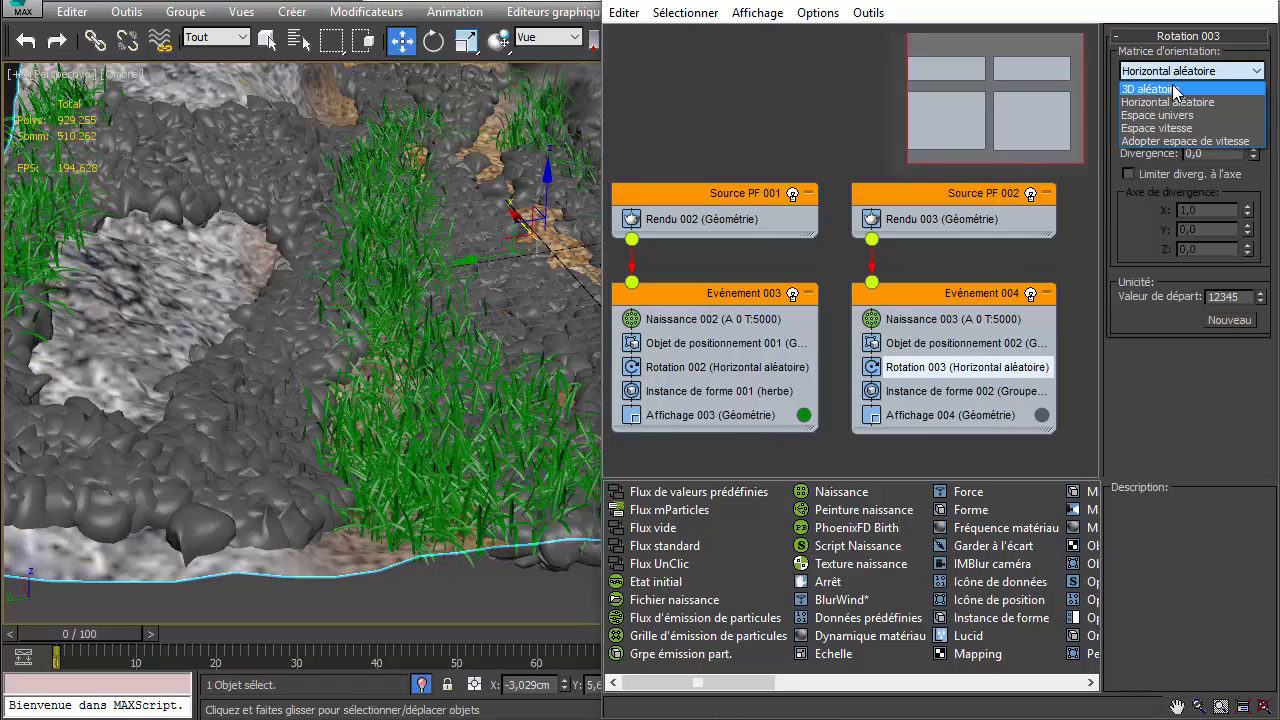
left_click(1172, 88)
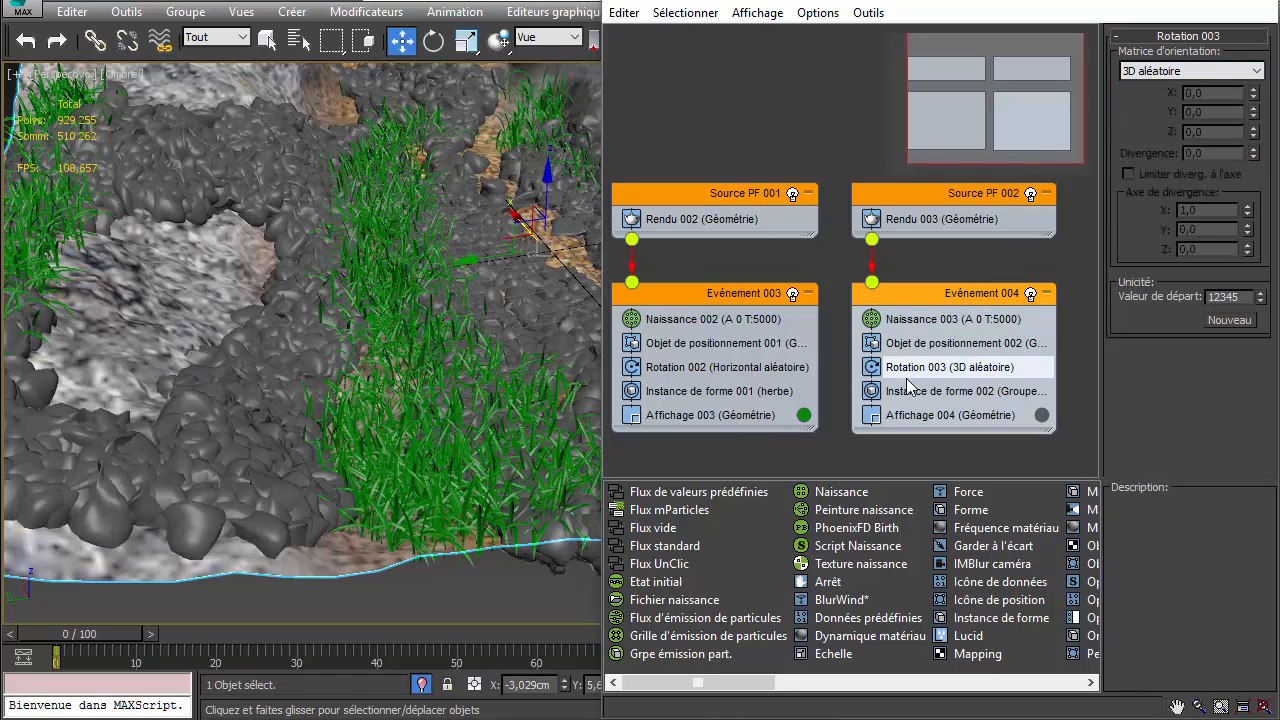
left_click(1230, 320)
left_click(1230, 320)
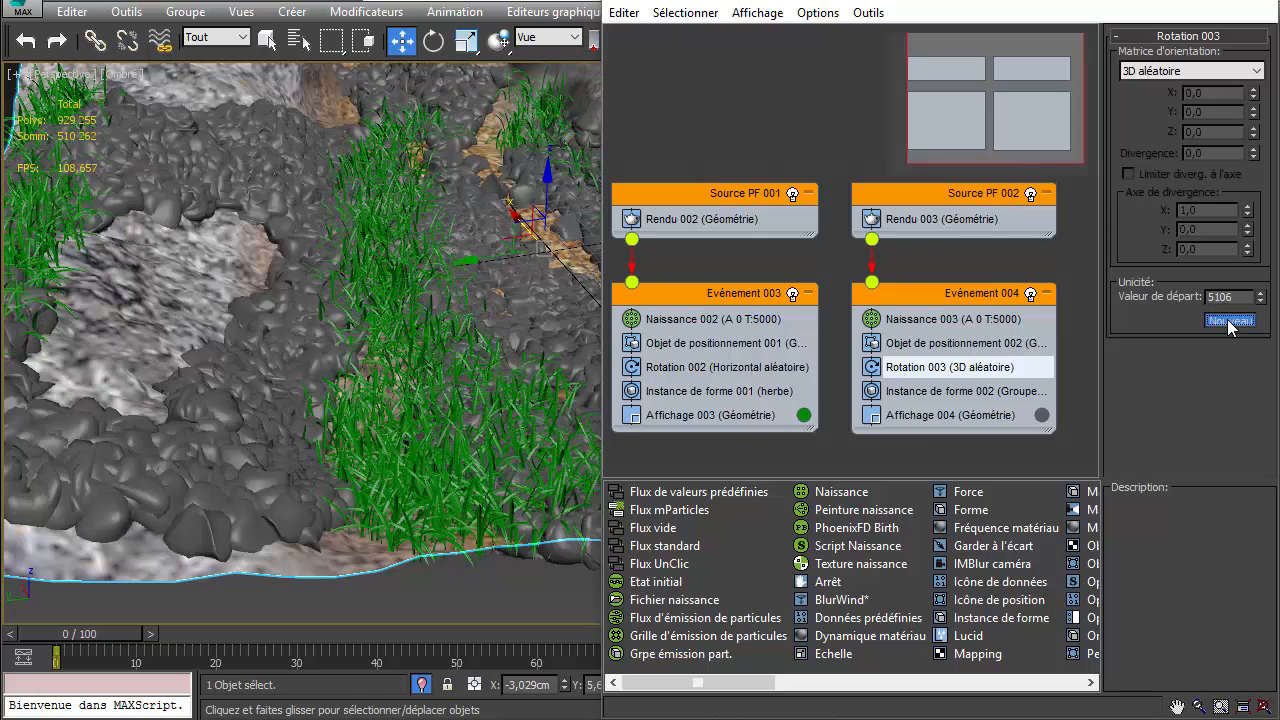
left_click(1230, 320)
Step: Set the rock shape instance's scale to 55% with a variation of 78%
left_click(960, 391)
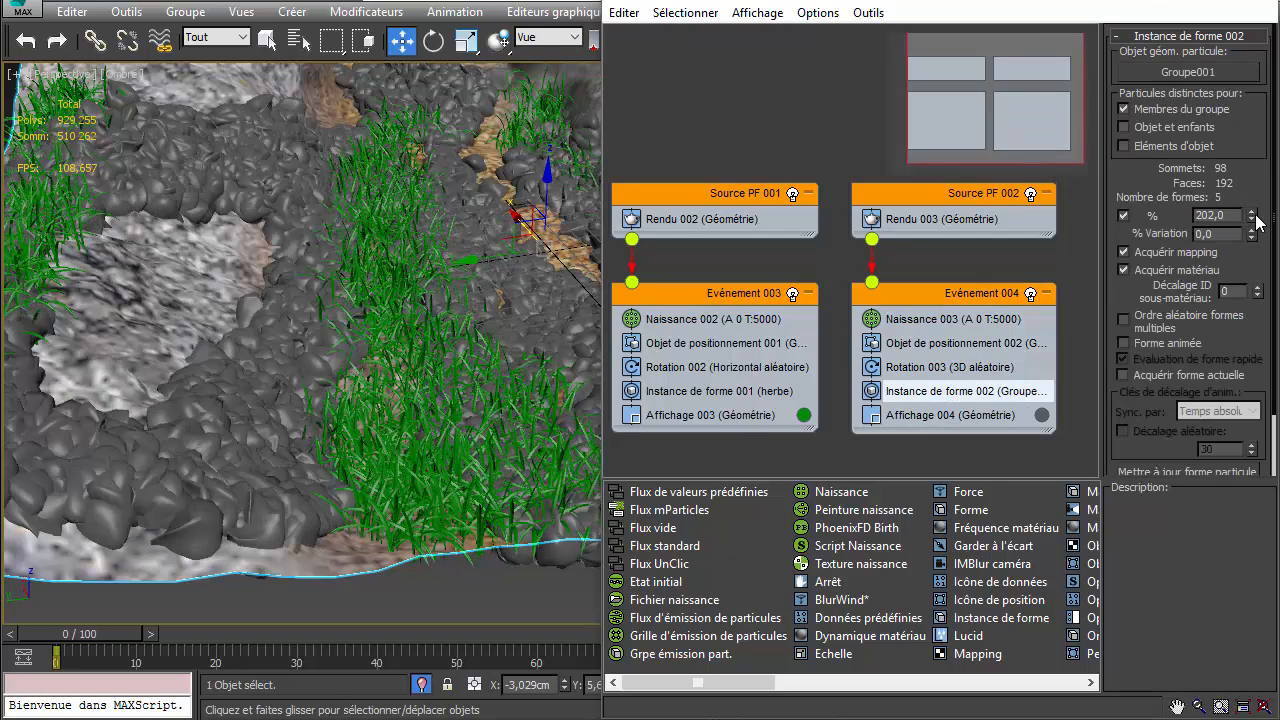
left_click_drag(1251, 218, 1231, 360)
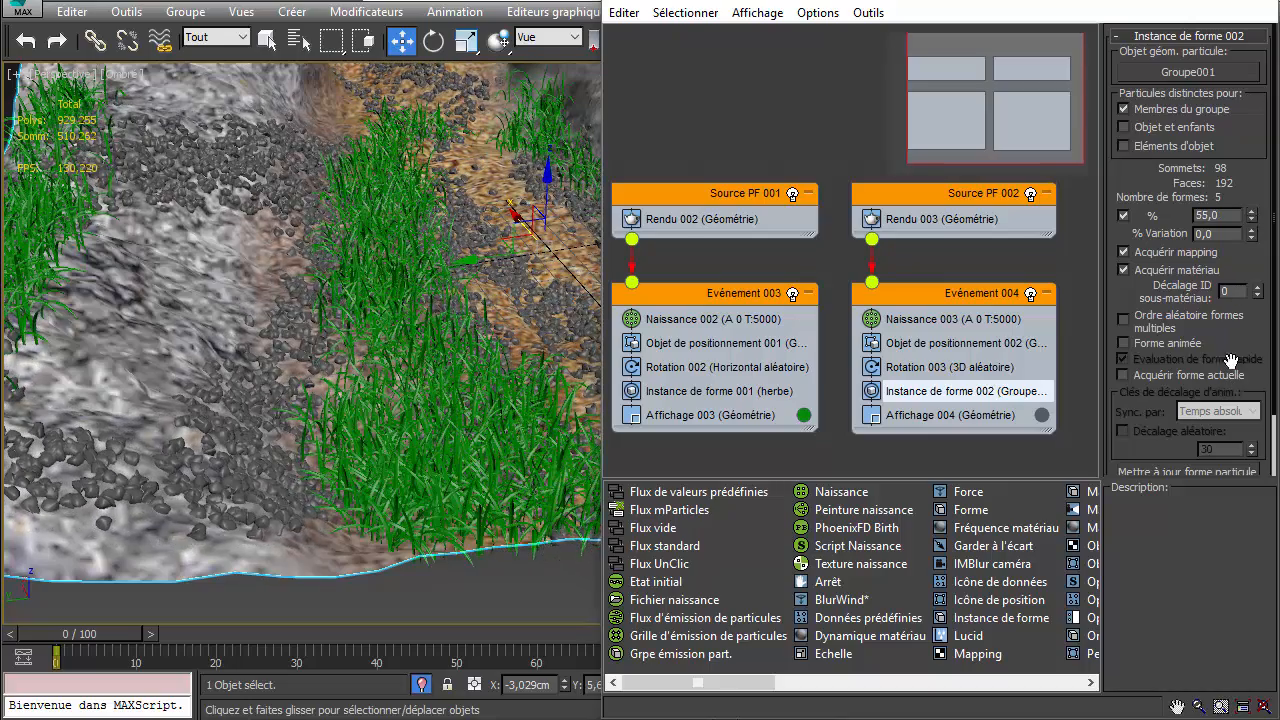
left_click_drag(1250, 240, 1236, 157)
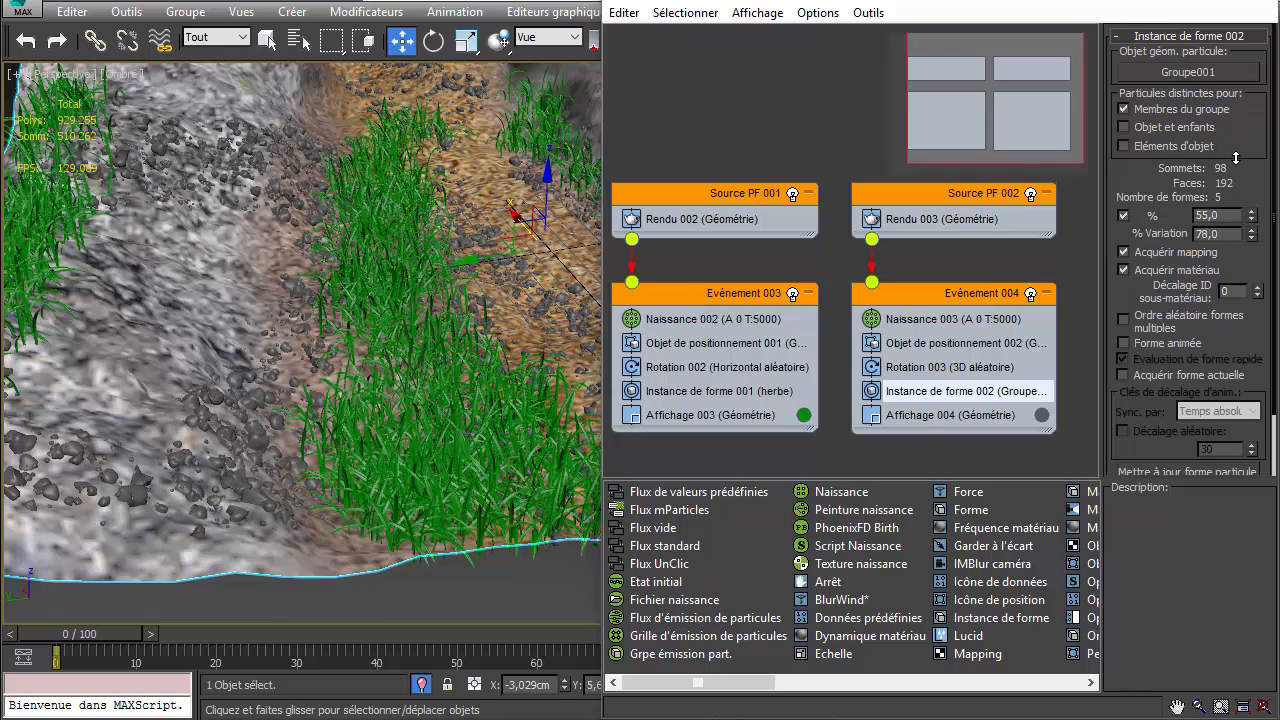
Step: Set the grass shape instance's scale variation to 61%, and inspect the scattered stones up close with the rock shape instance selected
left_click(758, 391)
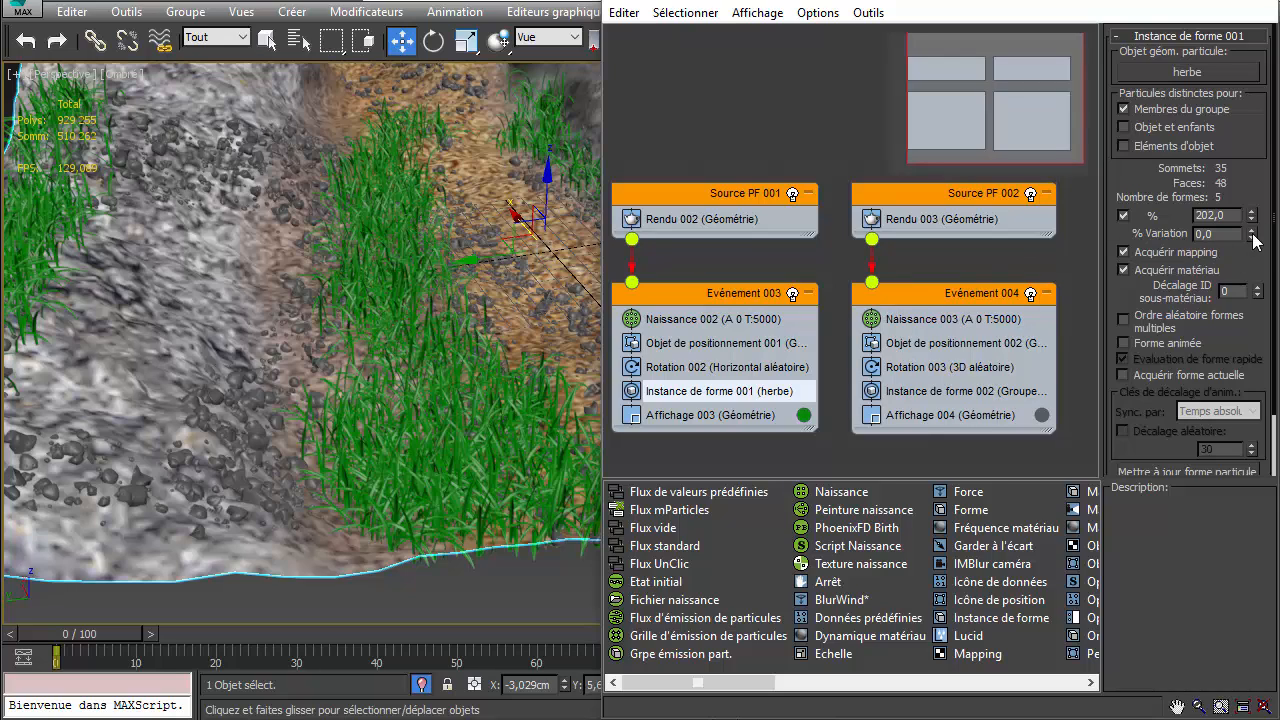
left_click_drag(1250, 238, 1246, 172)
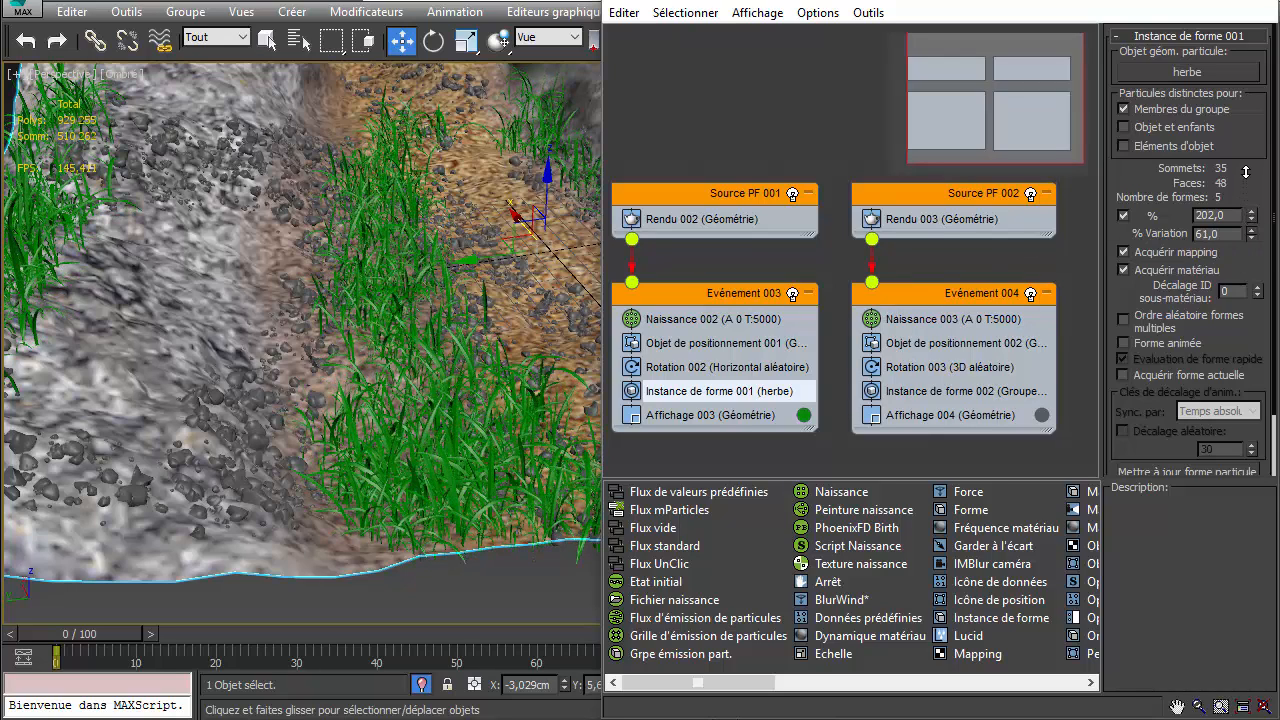
left_click(935, 393)
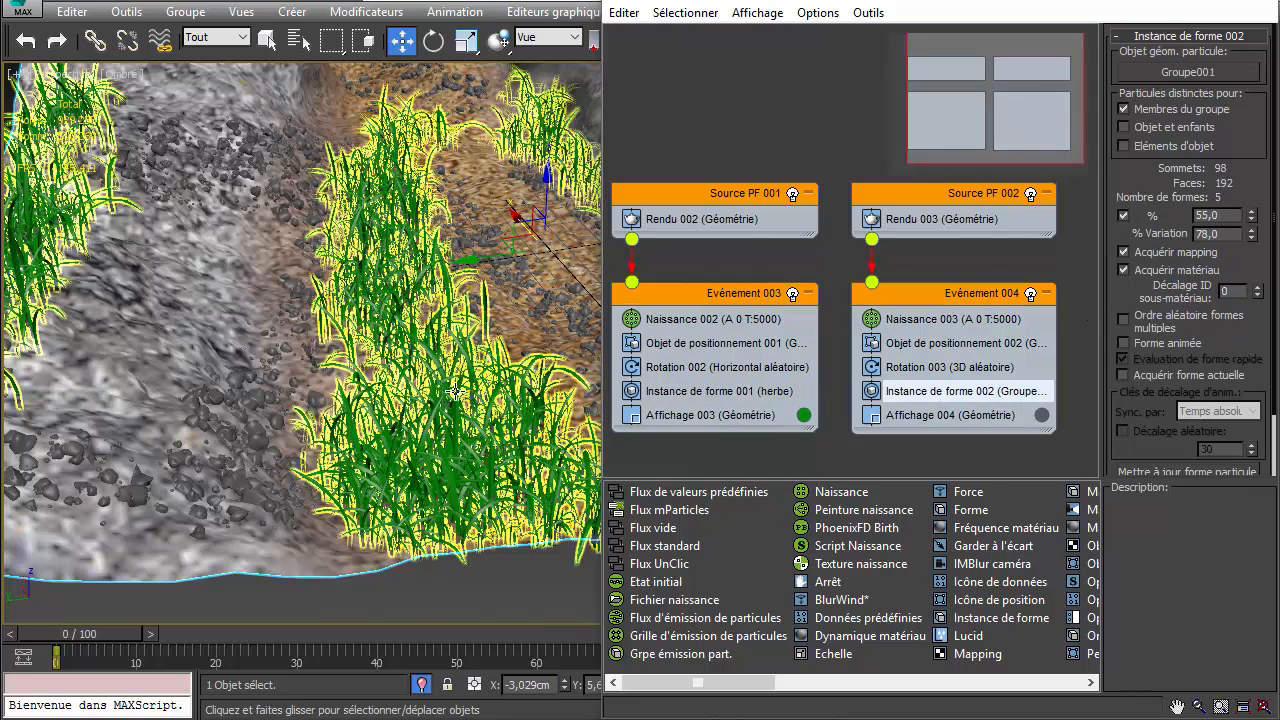
scroll(445, 402, "down", 3)
scroll(284, 458, "up", 7)
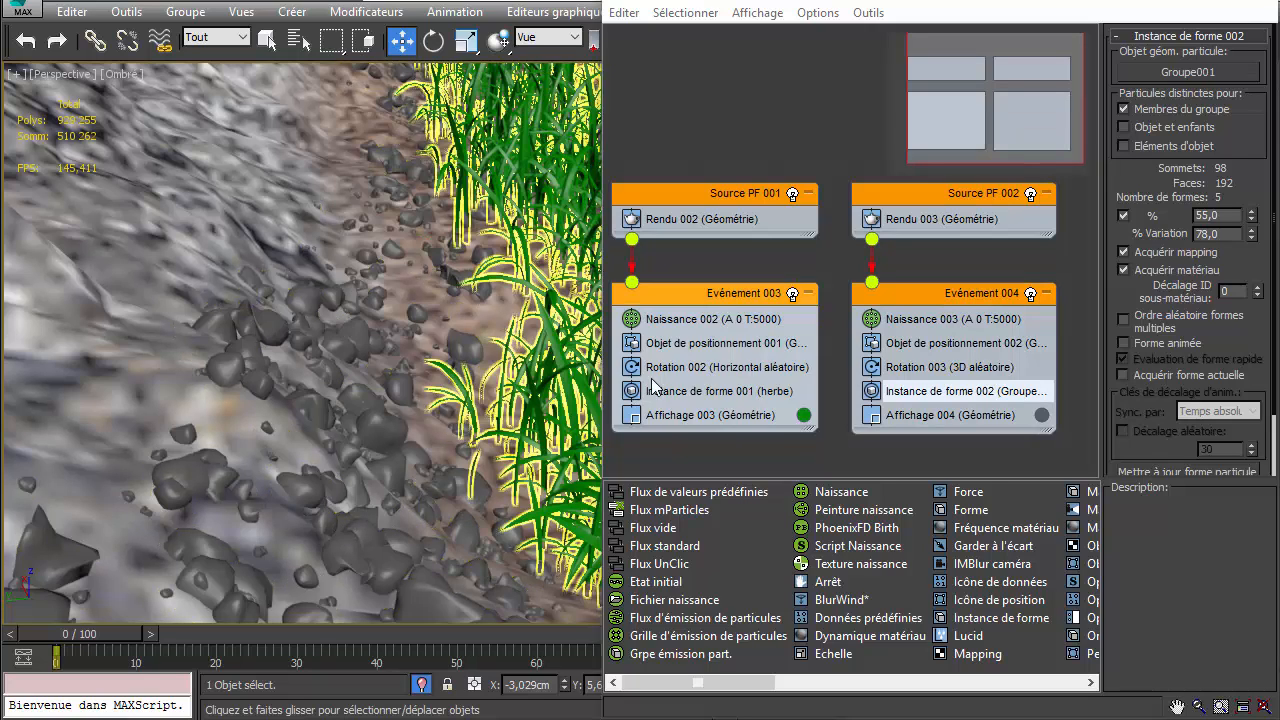
Step: Create a new Standard material in an empty area of the material editor's node view
key("m")
middle_click_drag(829, 537, 873, 273)
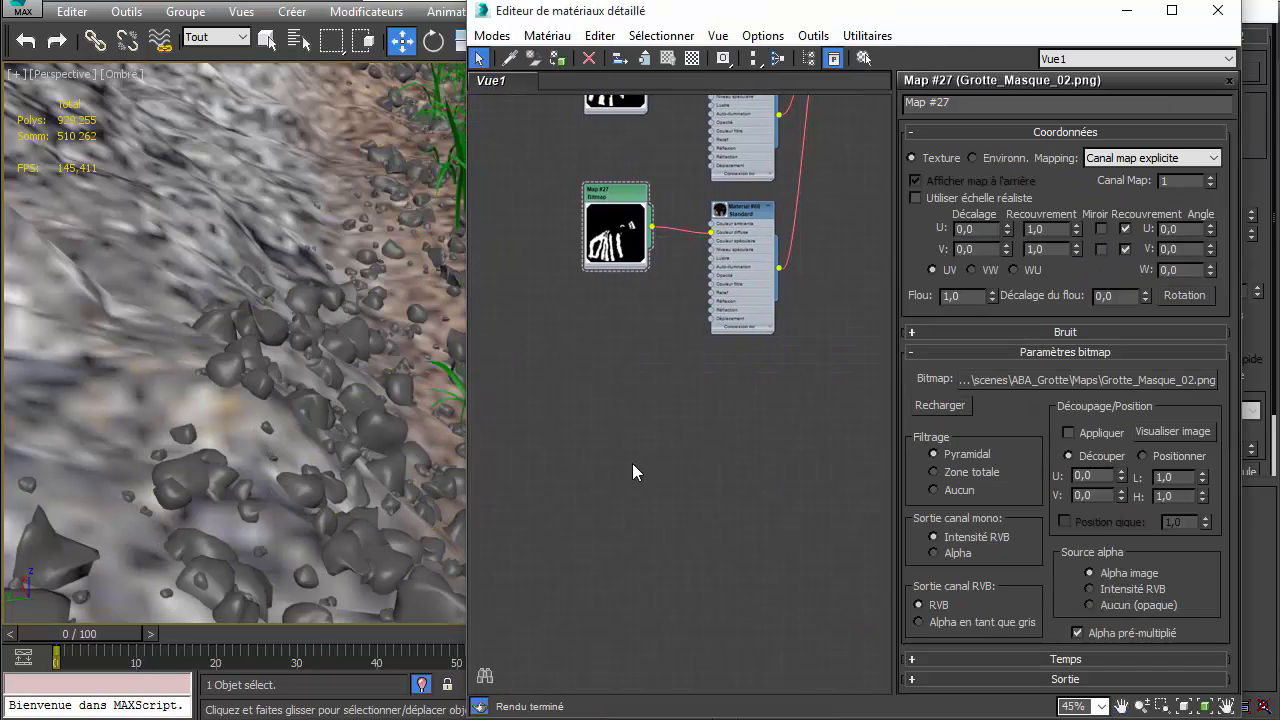
right_click_drag(657, 418, 750, 438)
mouse_move(912, 436)
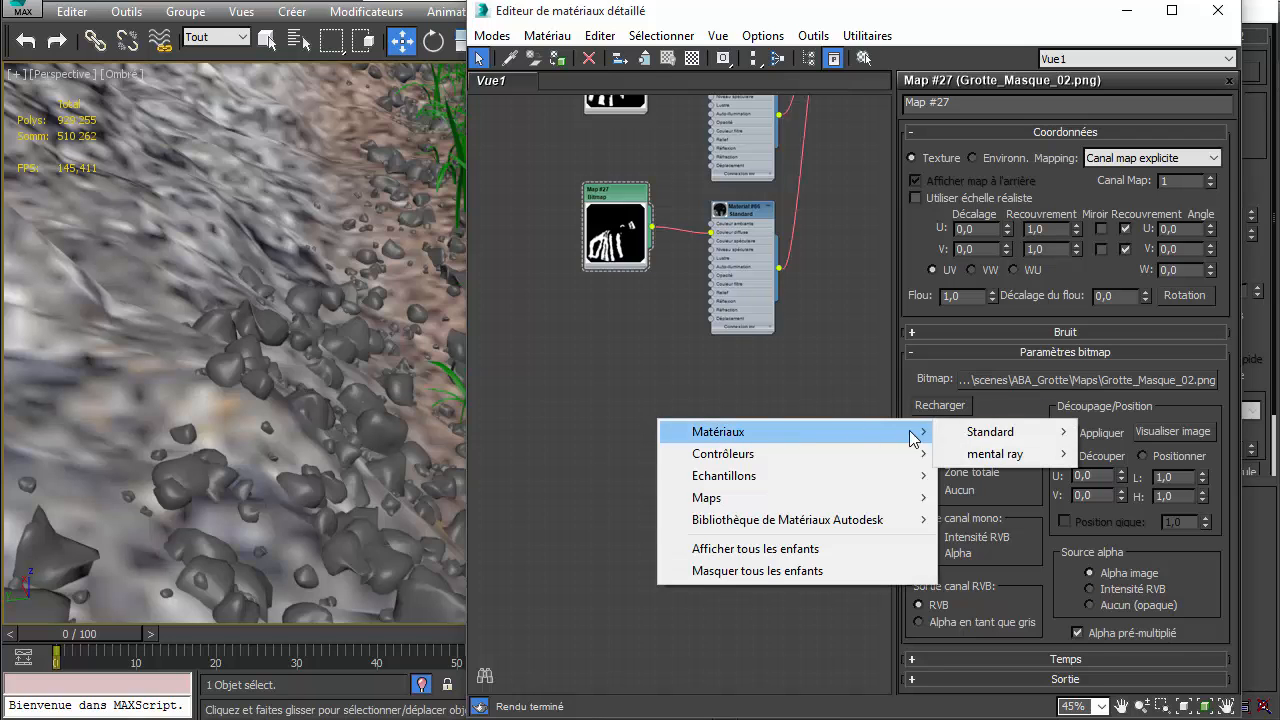
mouse_move(996, 432)
left_click_drag(1120, 696, 621, 412)
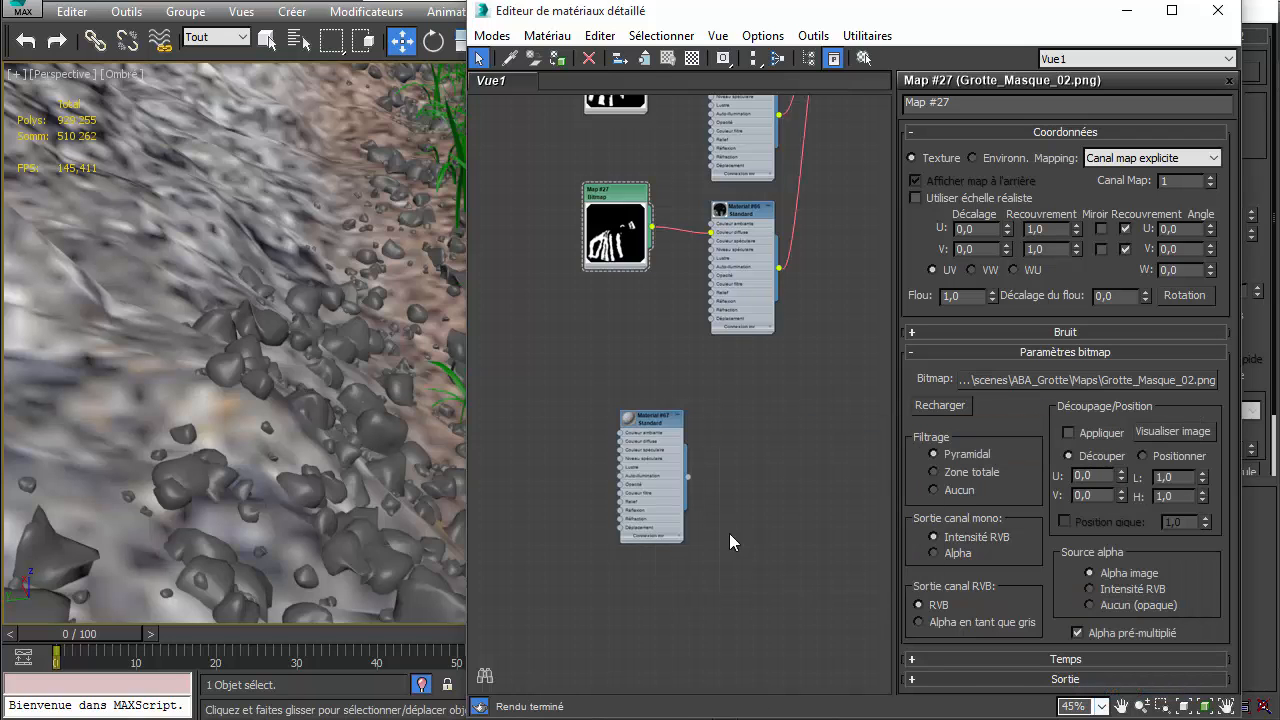
Step: Connect a new Bruit map to the new material's Couleur diffuse input and place its node beside the material
scroll(631, 432, "up", 3)
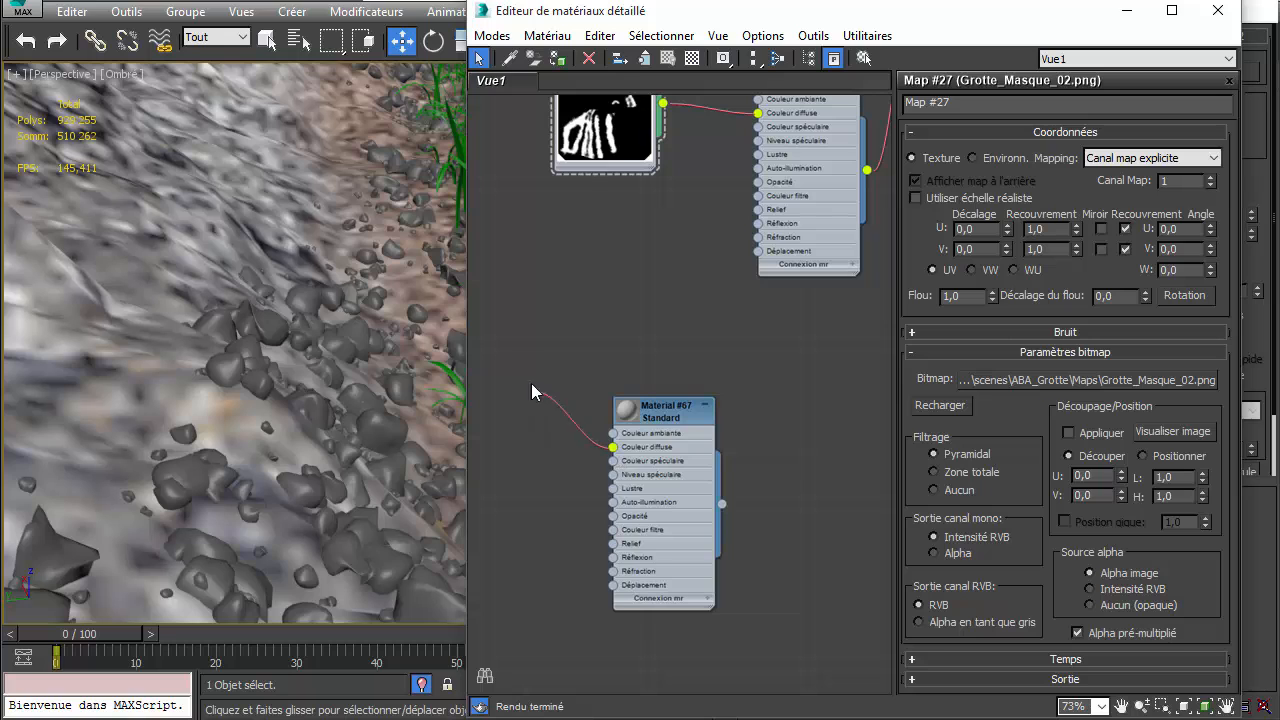
left_click_drag(531, 384, 531, 385)
mouse_move(590, 394)
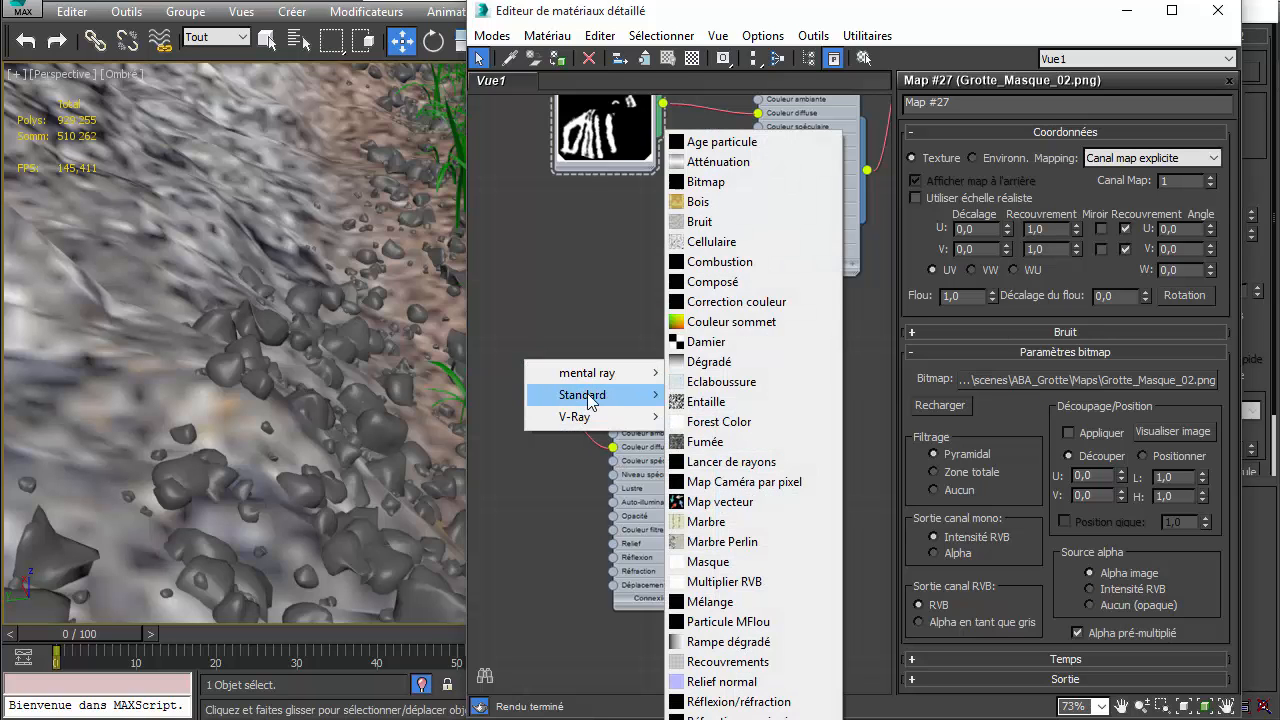
left_click(733, 222)
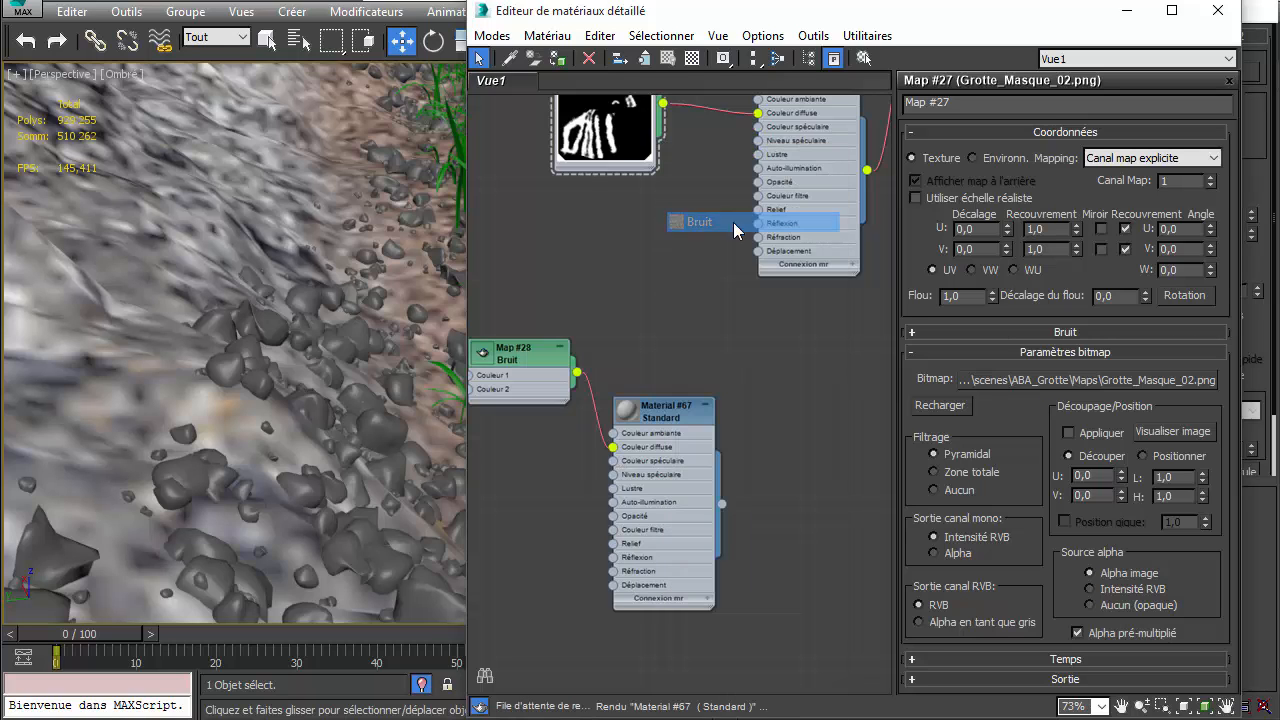
middle_click_drag(628, 408, 775, 322)
left_click_drag(672, 273, 662, 344)
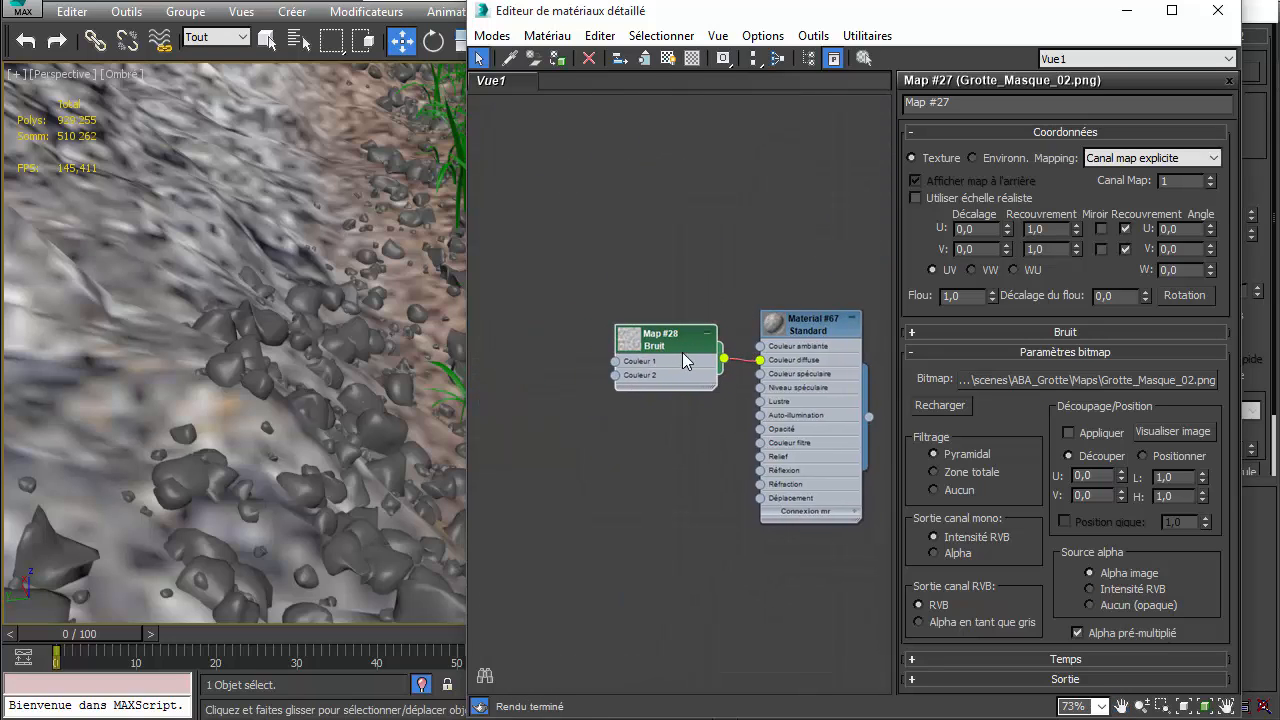
middle_click_drag(685, 361, 602, 340)
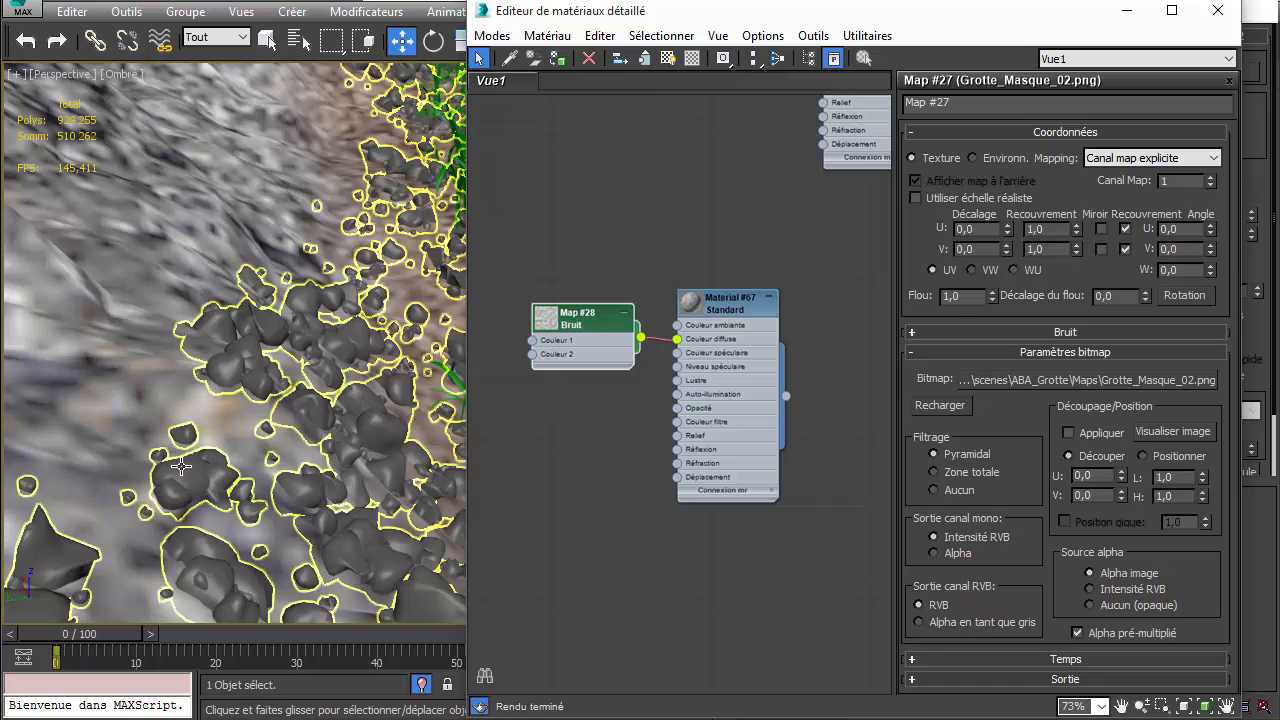
Step: Add a Matériau statique operator to Evénement 004 below the rock shape instance and show its parameters
left_click(1127, 10)
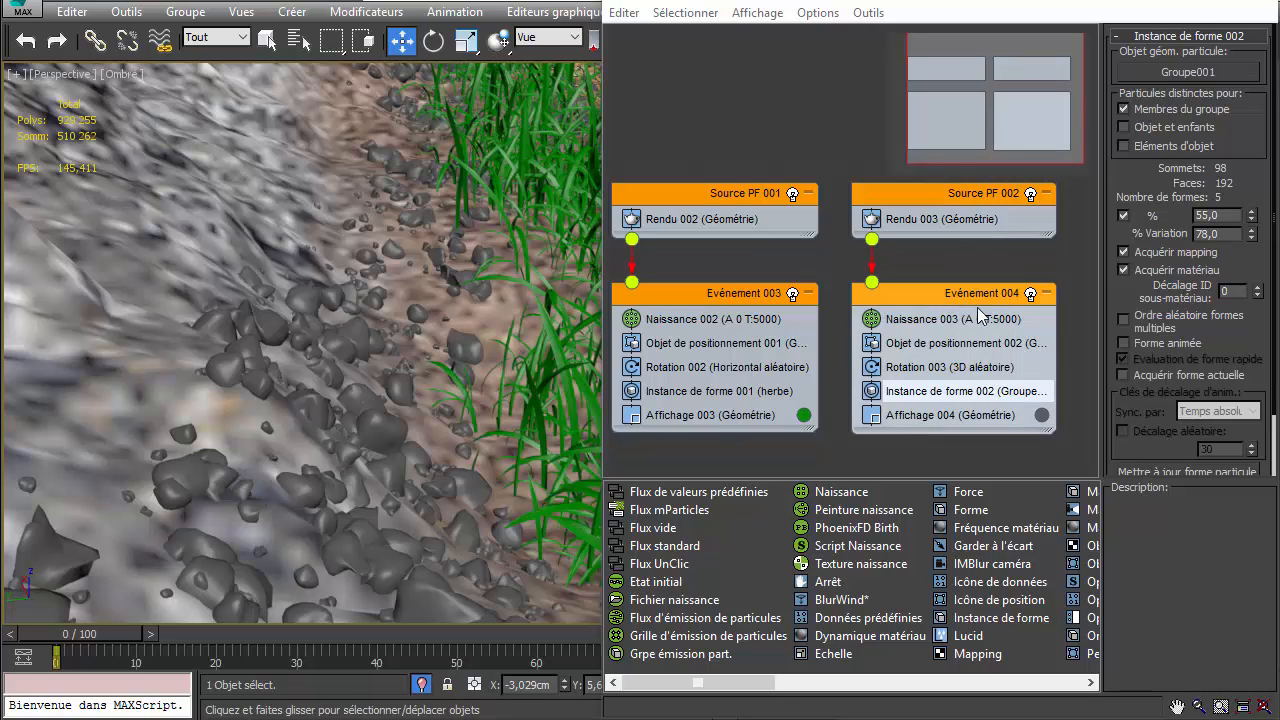
left_click_drag(735, 678, 784, 684)
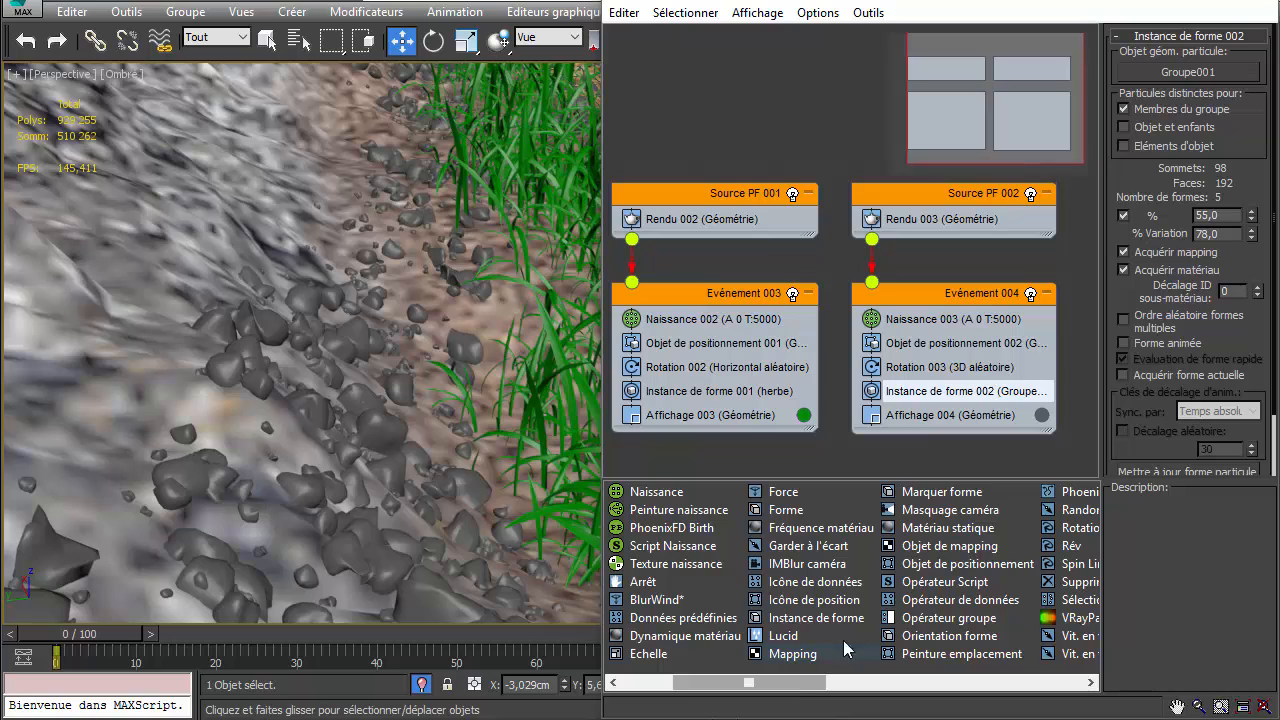
left_click(937, 530)
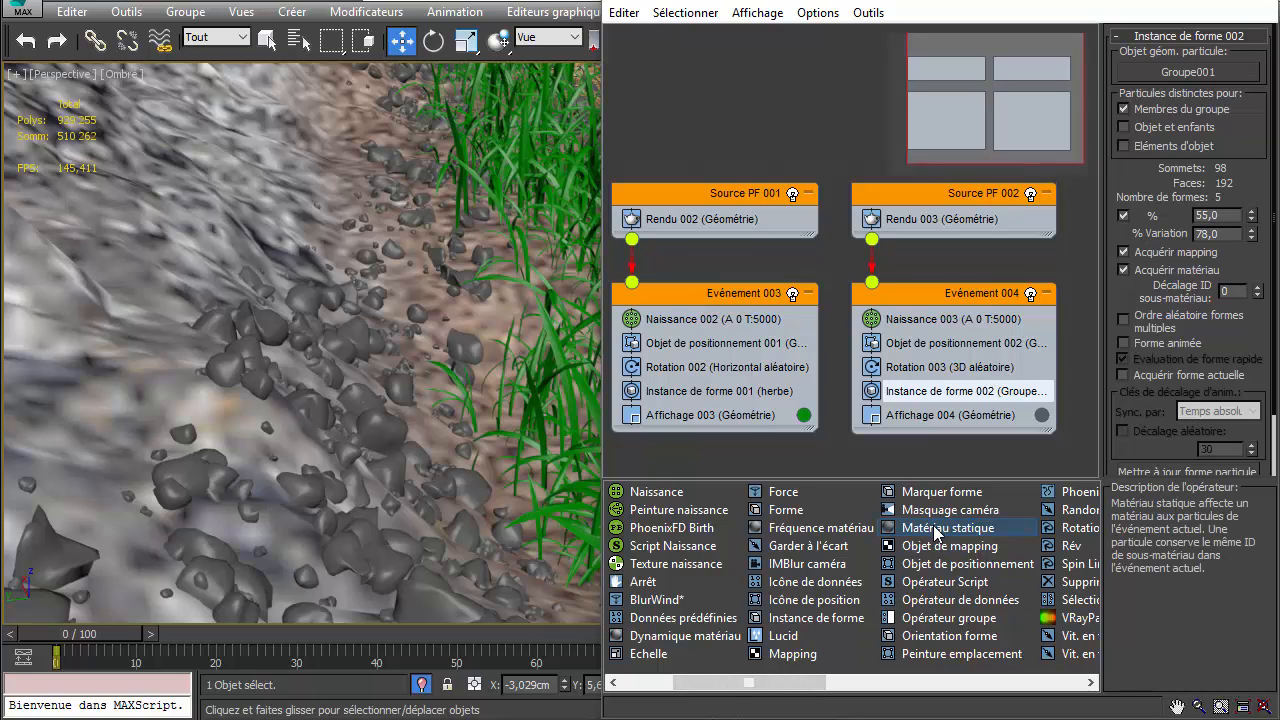
left_click_drag(930, 535, 912, 422)
left_click(912, 416)
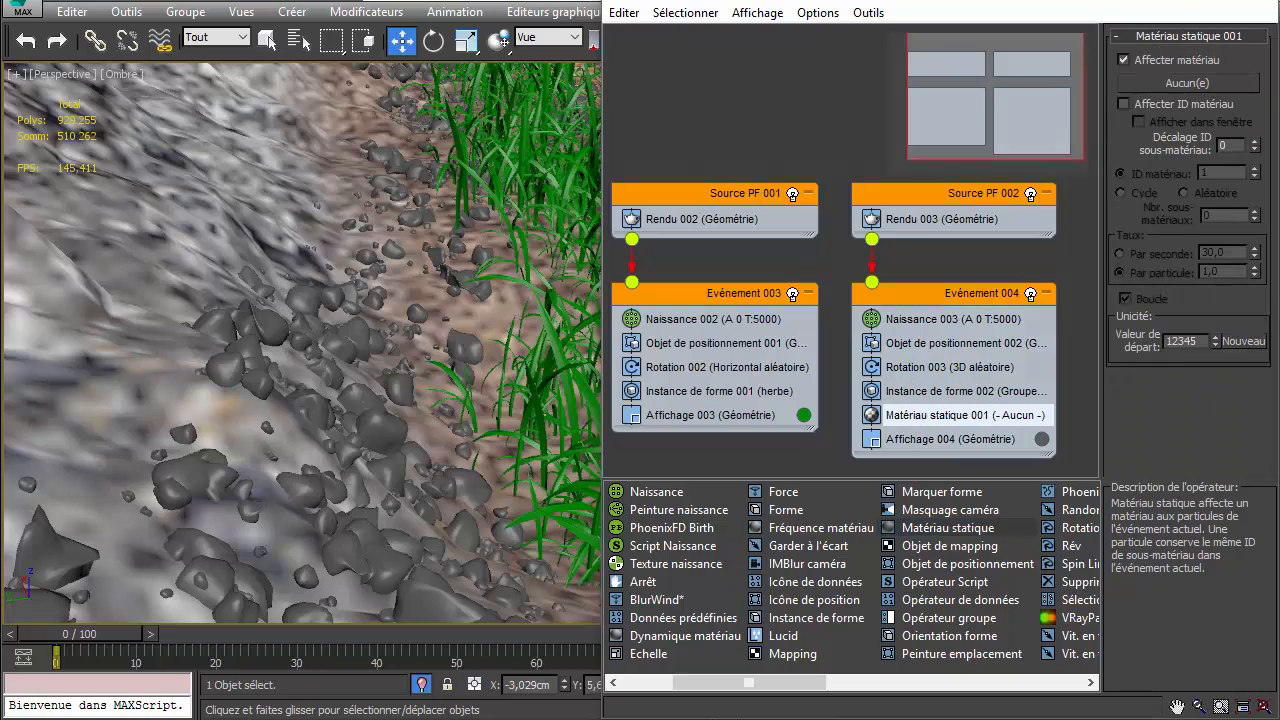
Step: Assign Material #67 to the Matériau statique operator as an instance, with Particle View and the material editor side by side
left_click_drag(1033, 5, 433, 5)
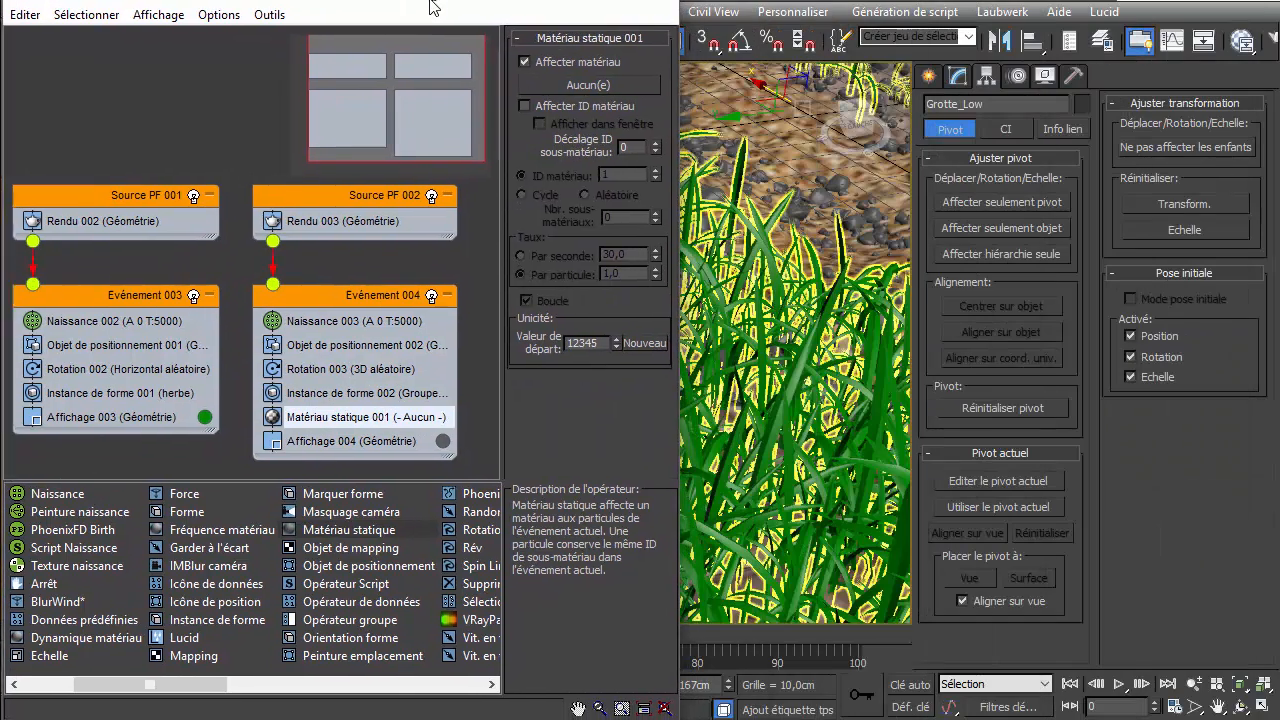
left_click(1240, 46)
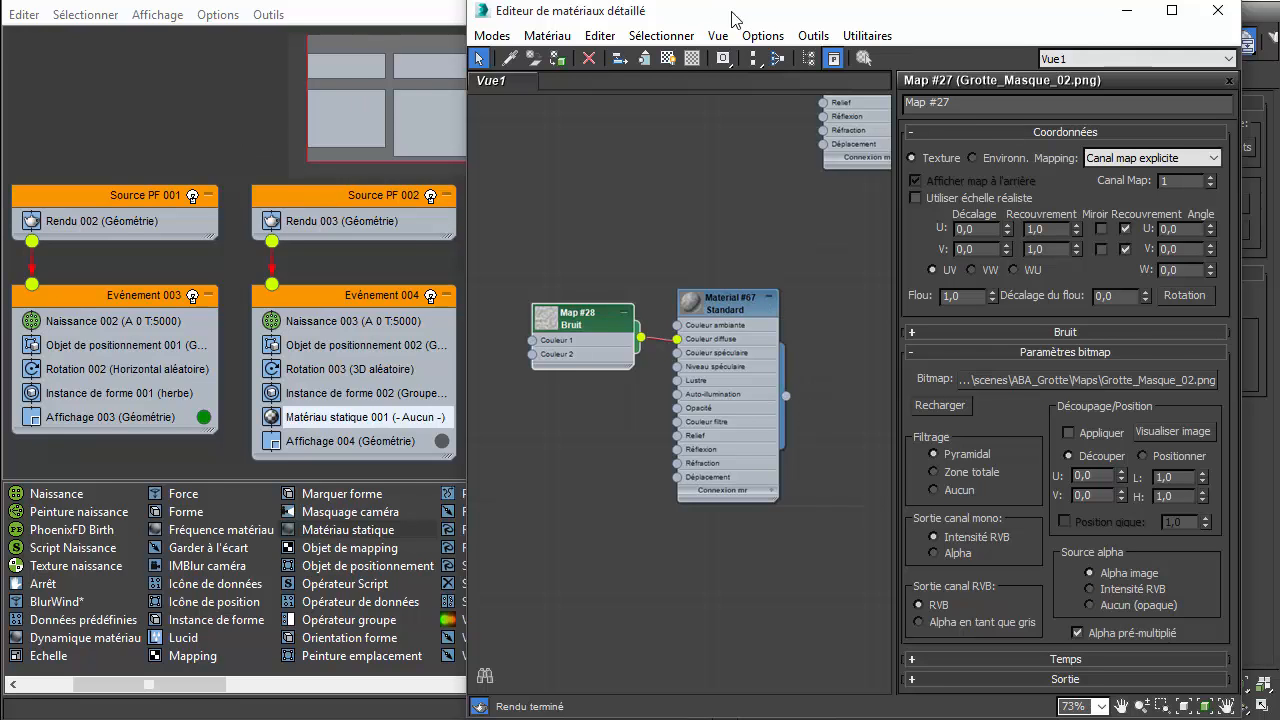
left_click_drag(735, 20, 962, 0)
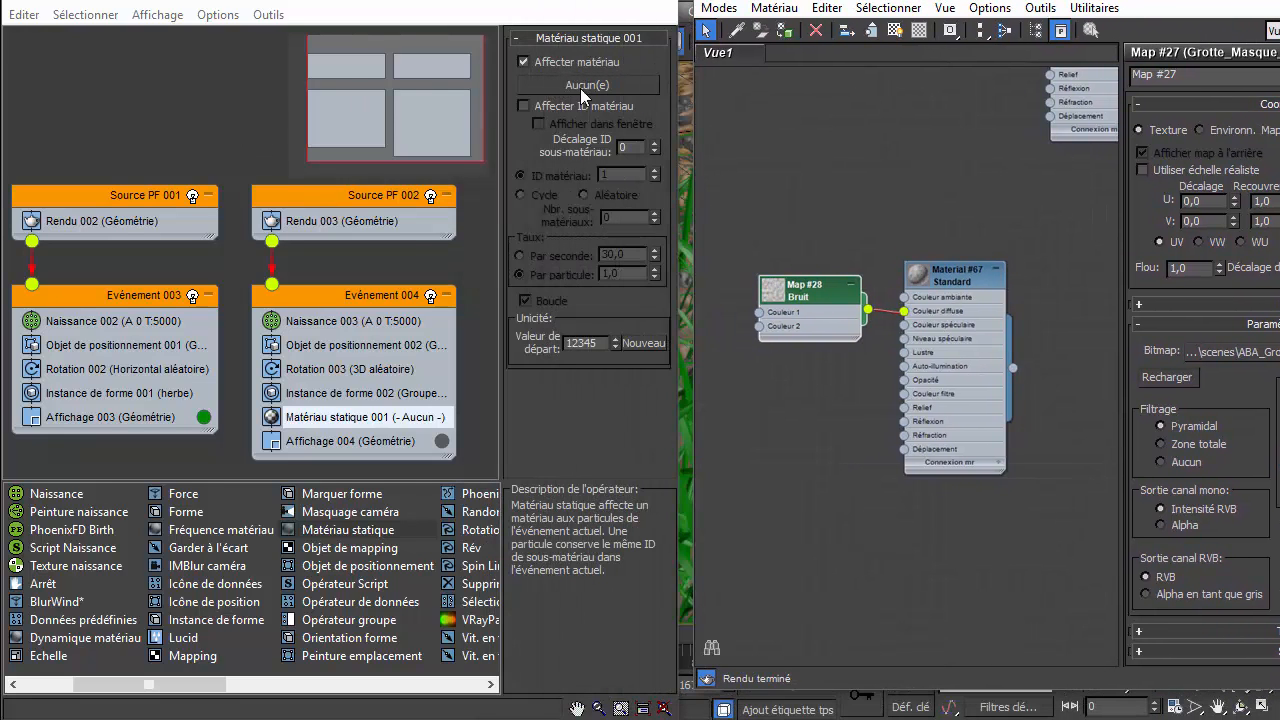
left_click_drag(1012, 369, 576, 84)
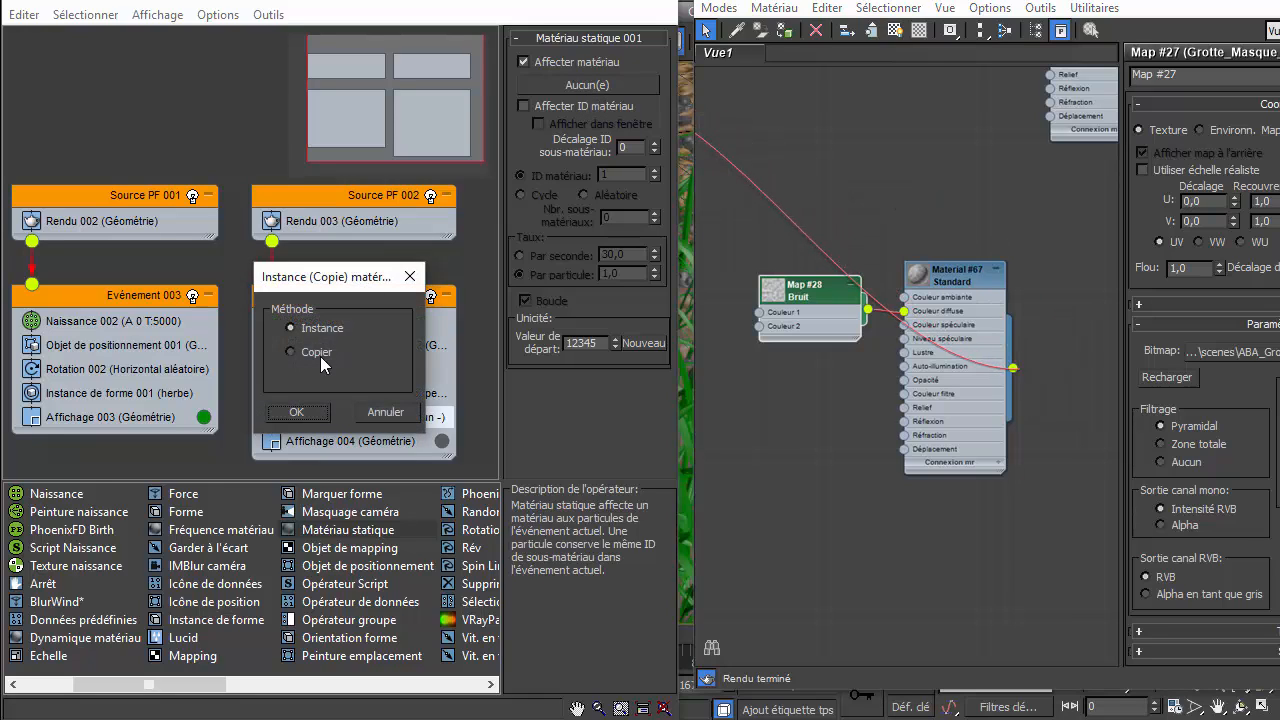
left_click(305, 410)
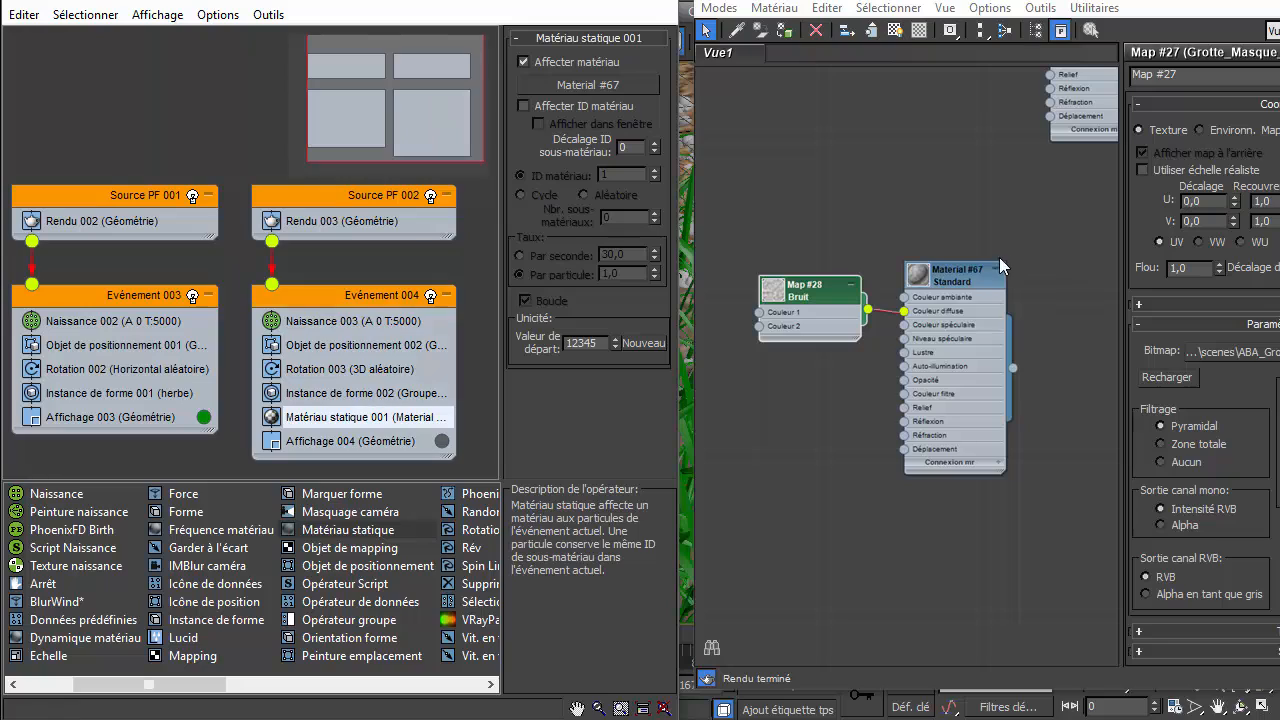
Step: Show Material #67 with its map on the stones in the viewport and put Particle View away
left_click(943, 283)
left_click(895, 30)
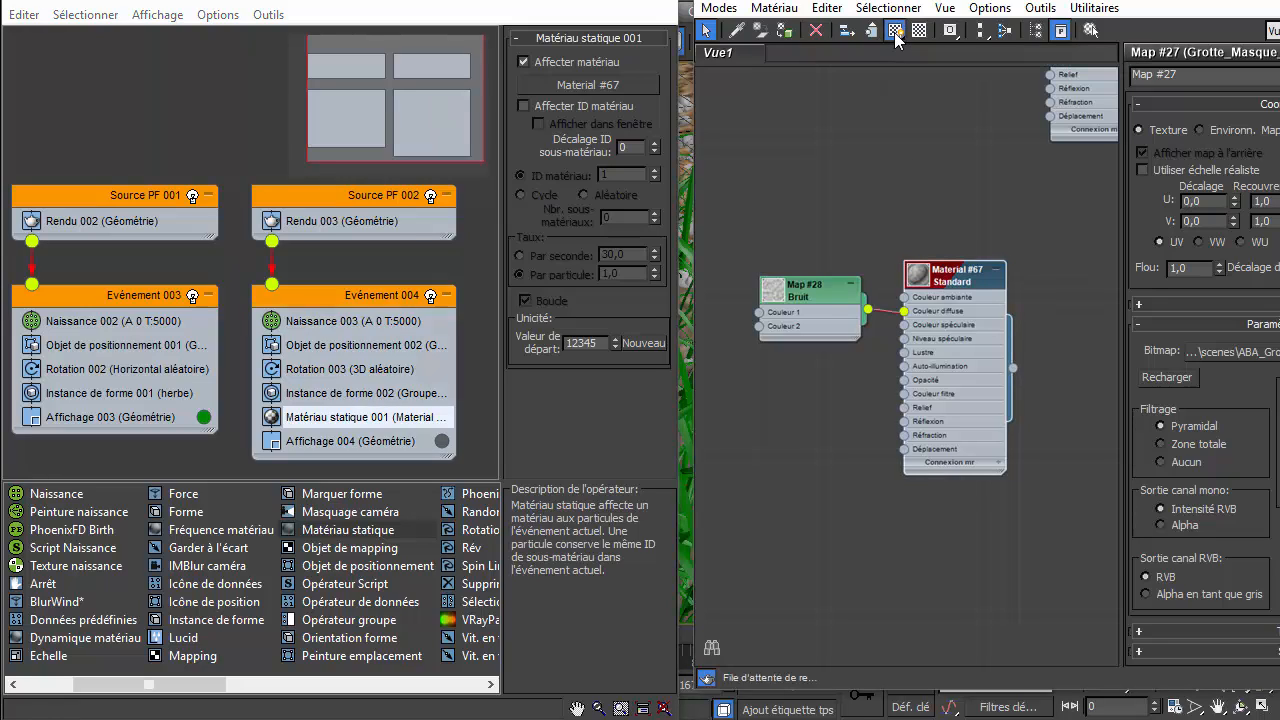
left_click(569, 4)
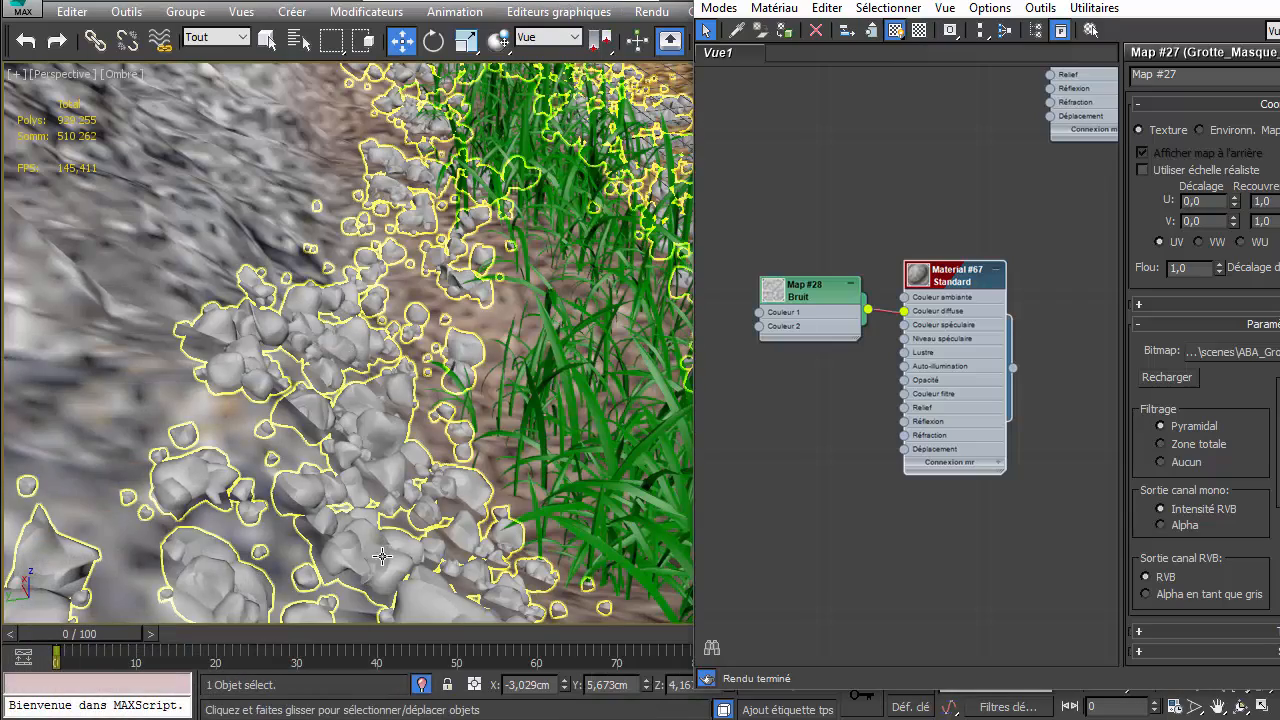
Step: Set the Bruit map's Couleur 2 to grey with a value of 141 and its Taille to 34,3
left_click(962, 279)
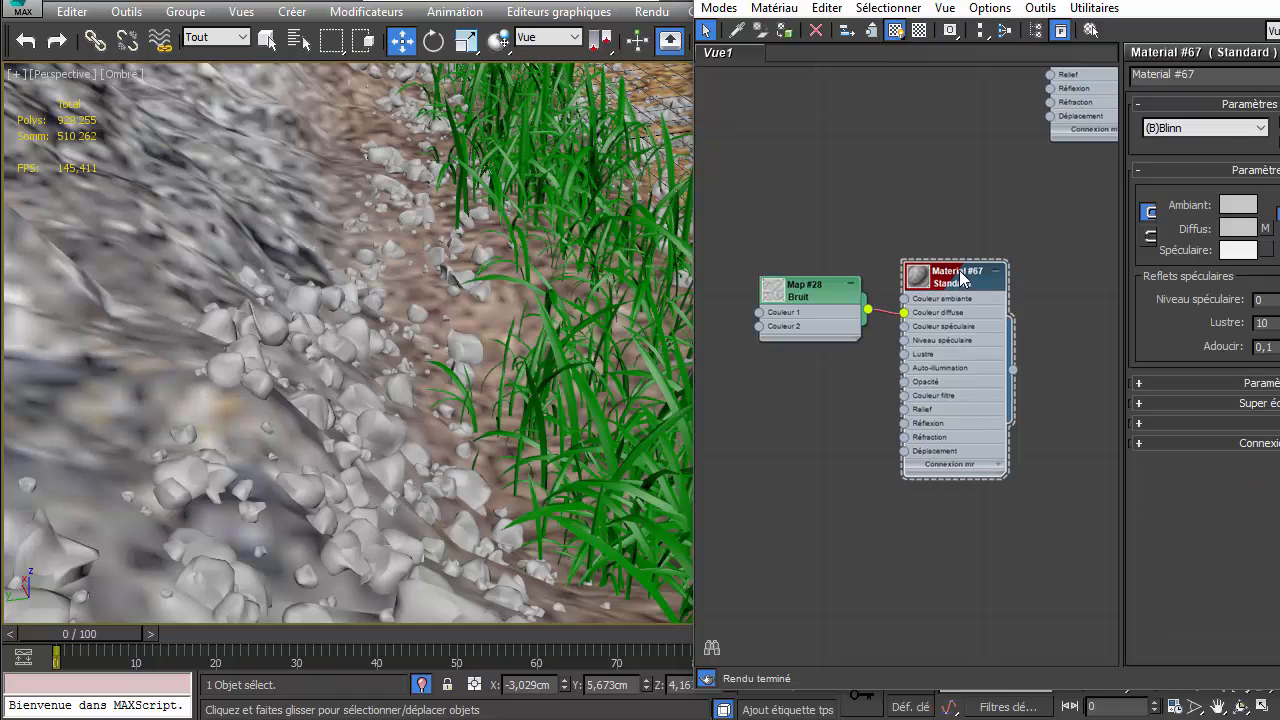
left_click(795, 287)
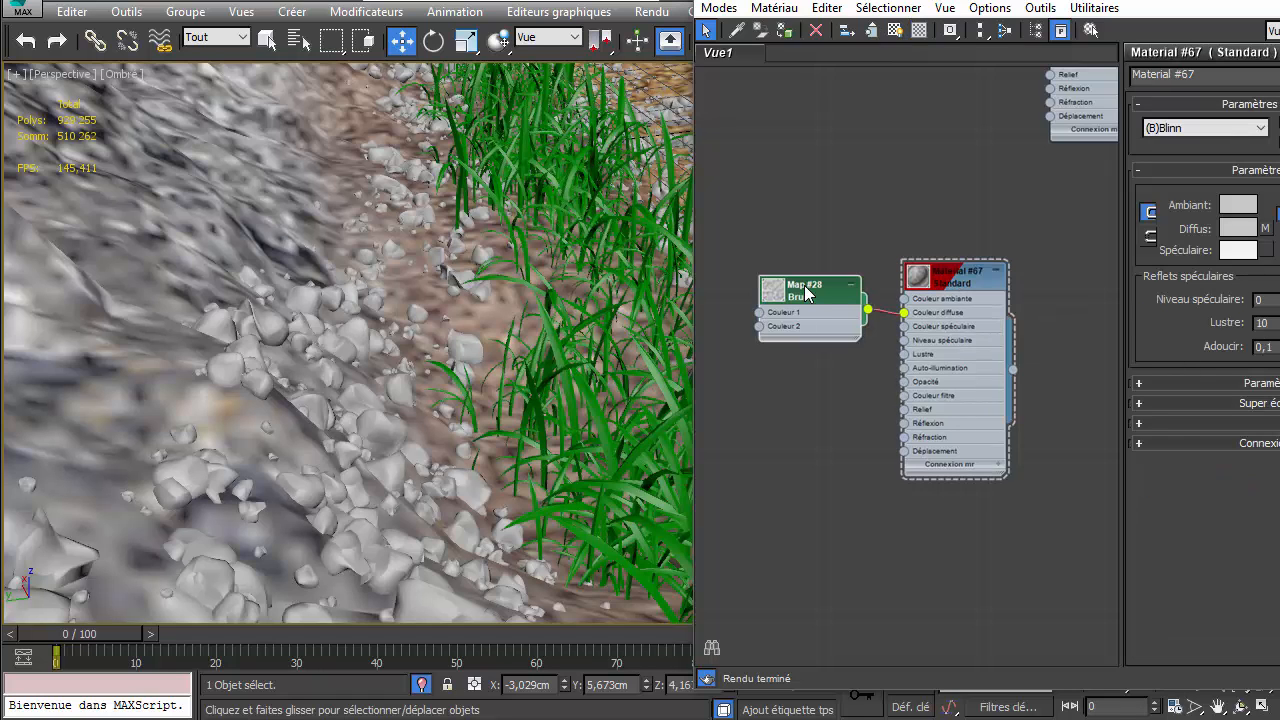
left_click(1268, 432)
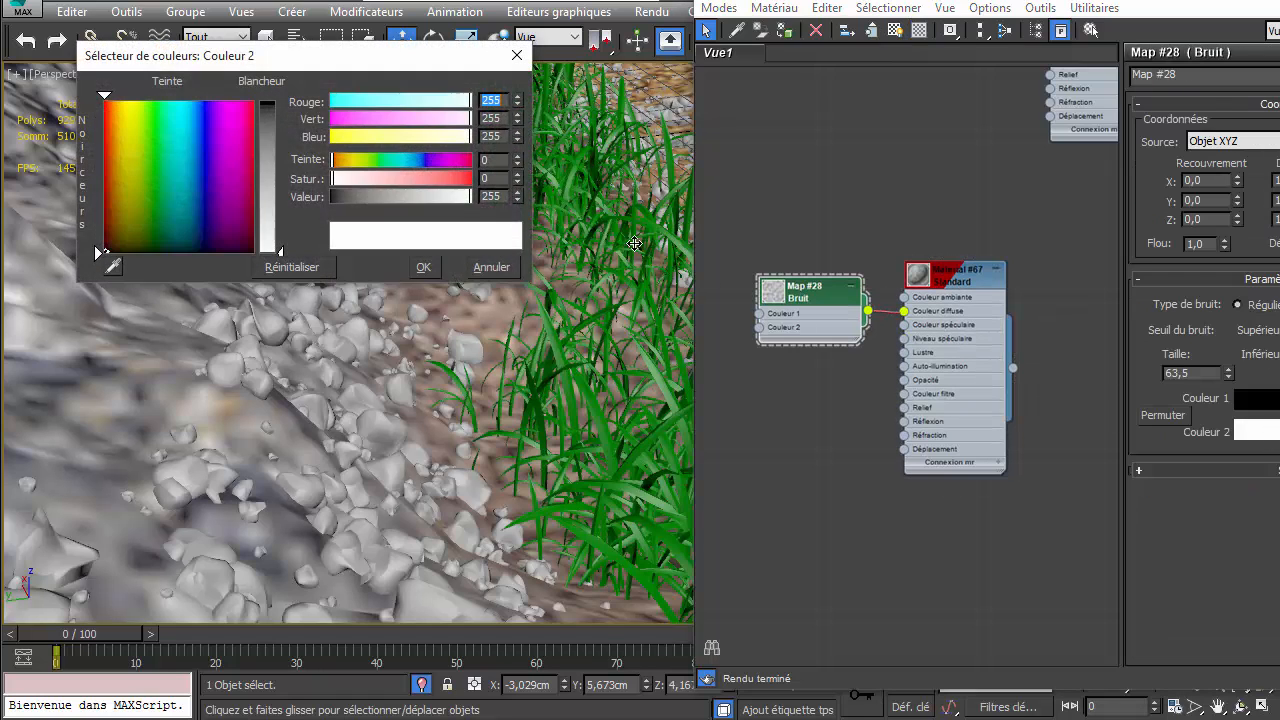
left_click_drag(279, 190, 280, 185)
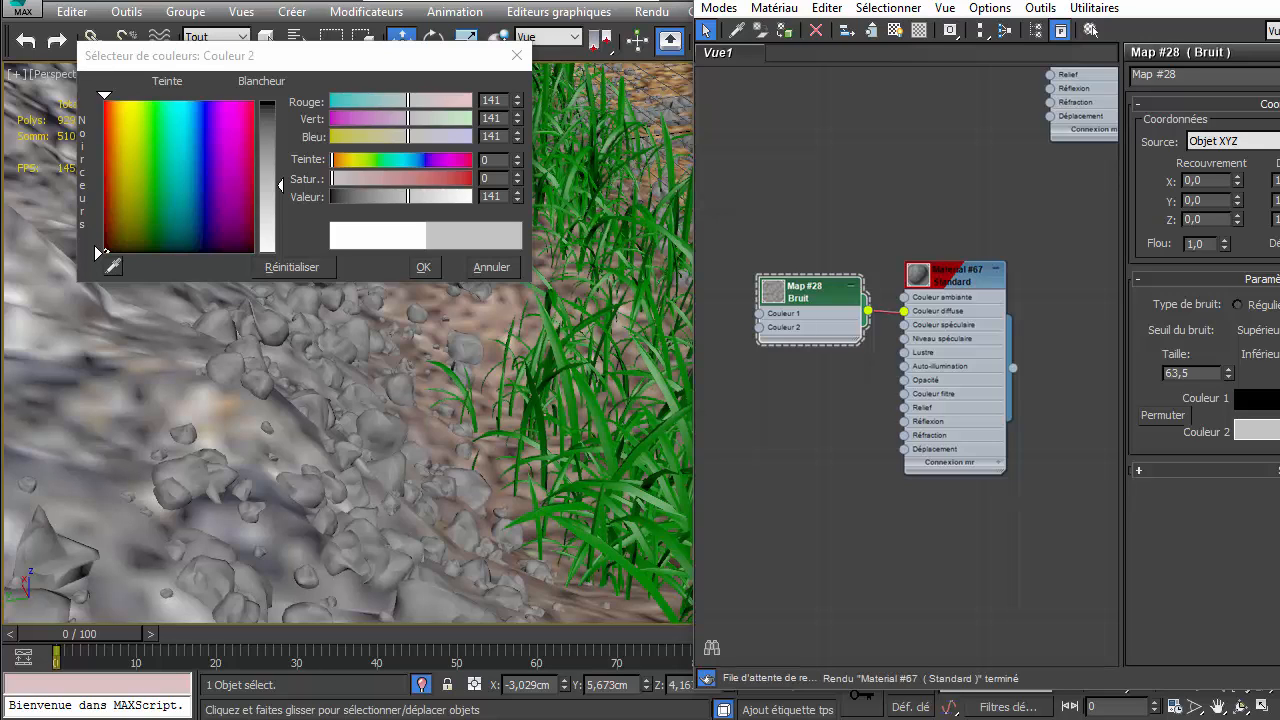
left_click(424, 267)
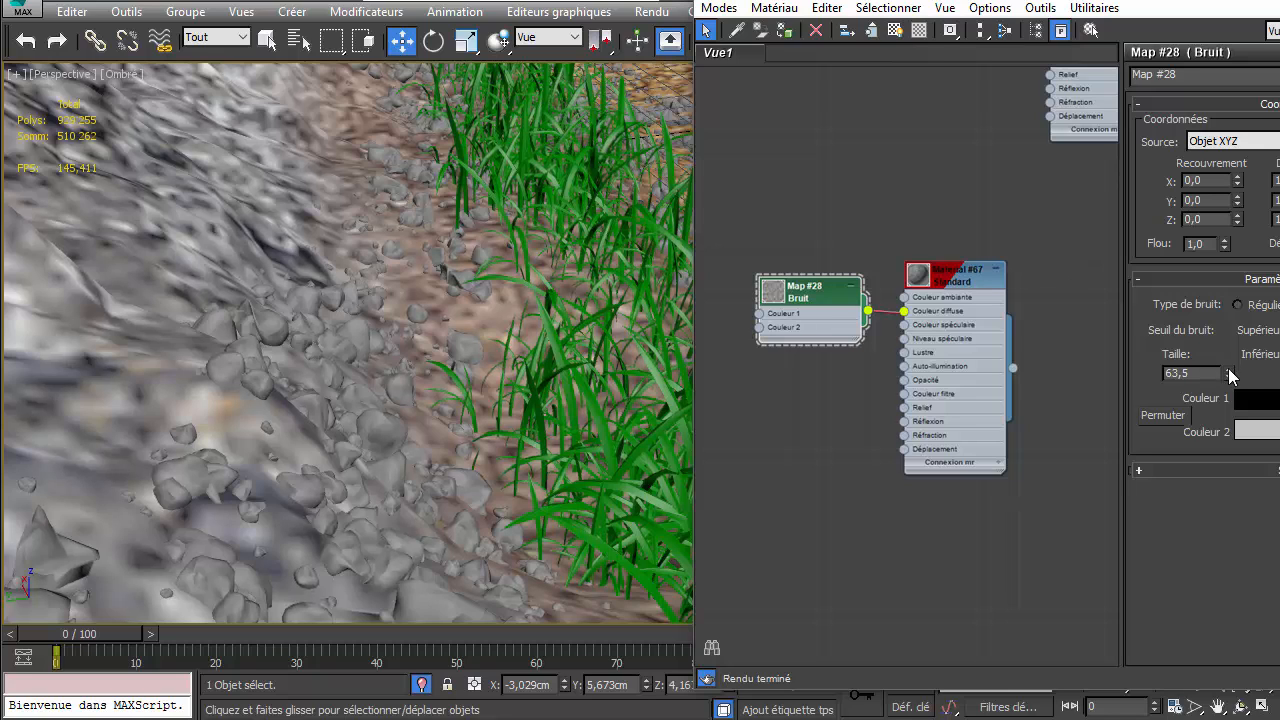
left_click_drag(1228, 368, 1229, 458)
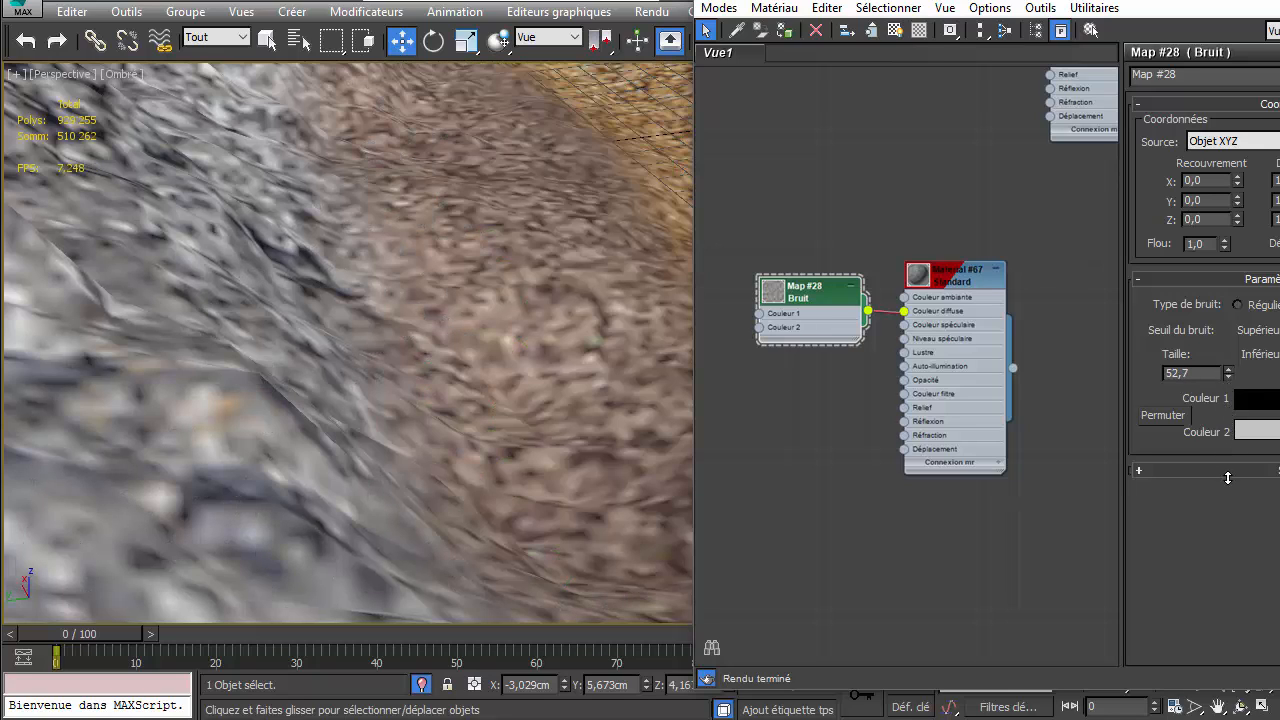
left_click_drag(1223, 632, 1224, 658)
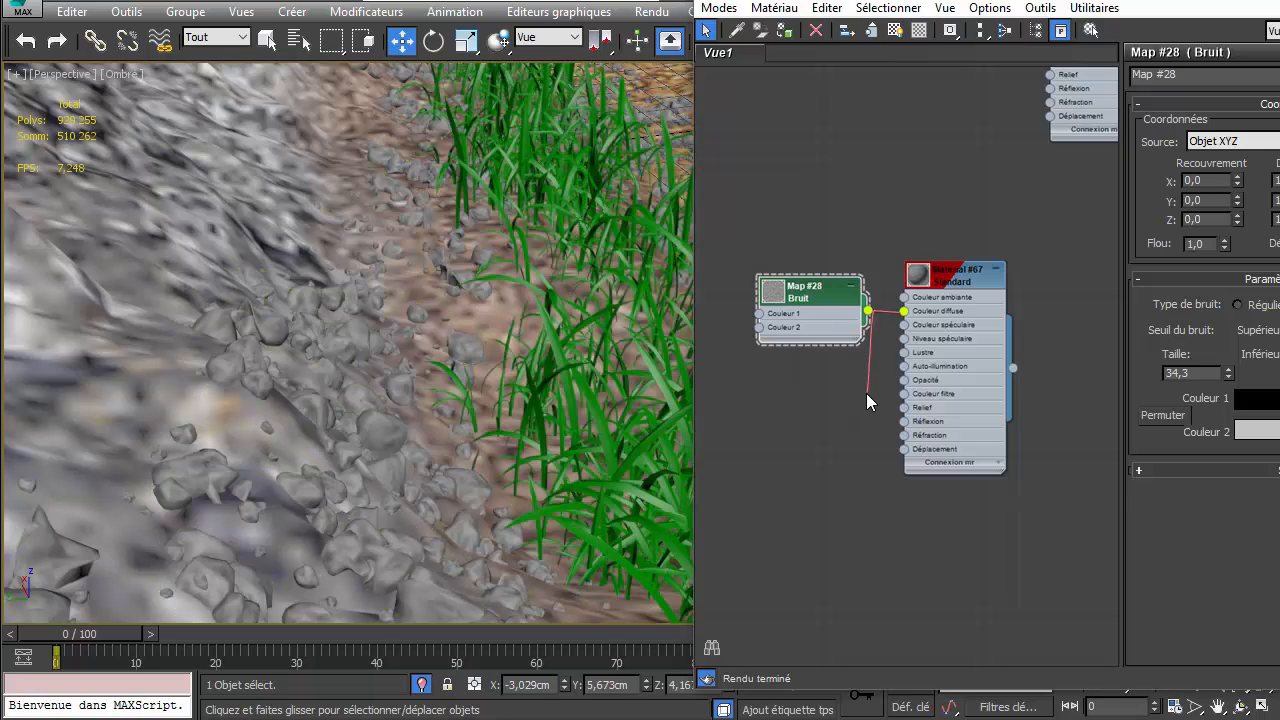
Step: Connect the Bruit map to Material #67's Relief input as well and spread the two nodes apart
left_click_drag(867, 400, 904, 408)
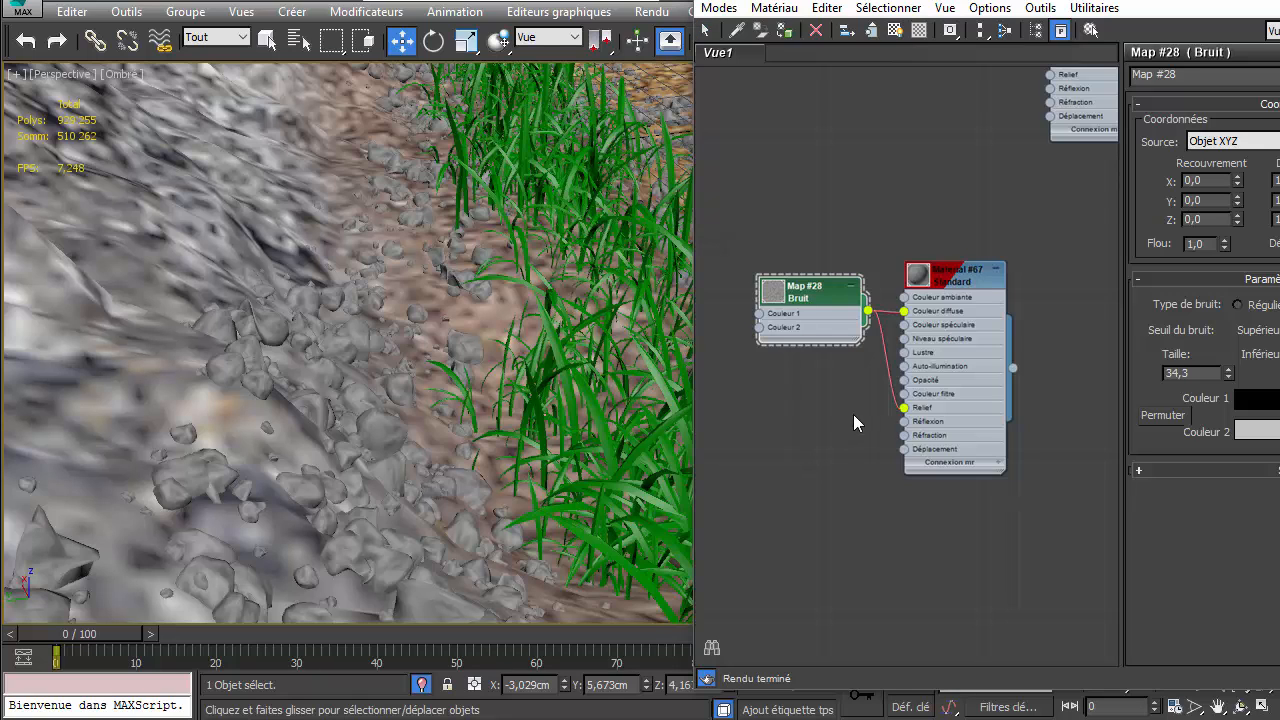
middle_click_drag(853, 418, 840, 440)
left_click_drag(795, 354, 795, 412)
left_click_drag(949, 335, 1006, 320)
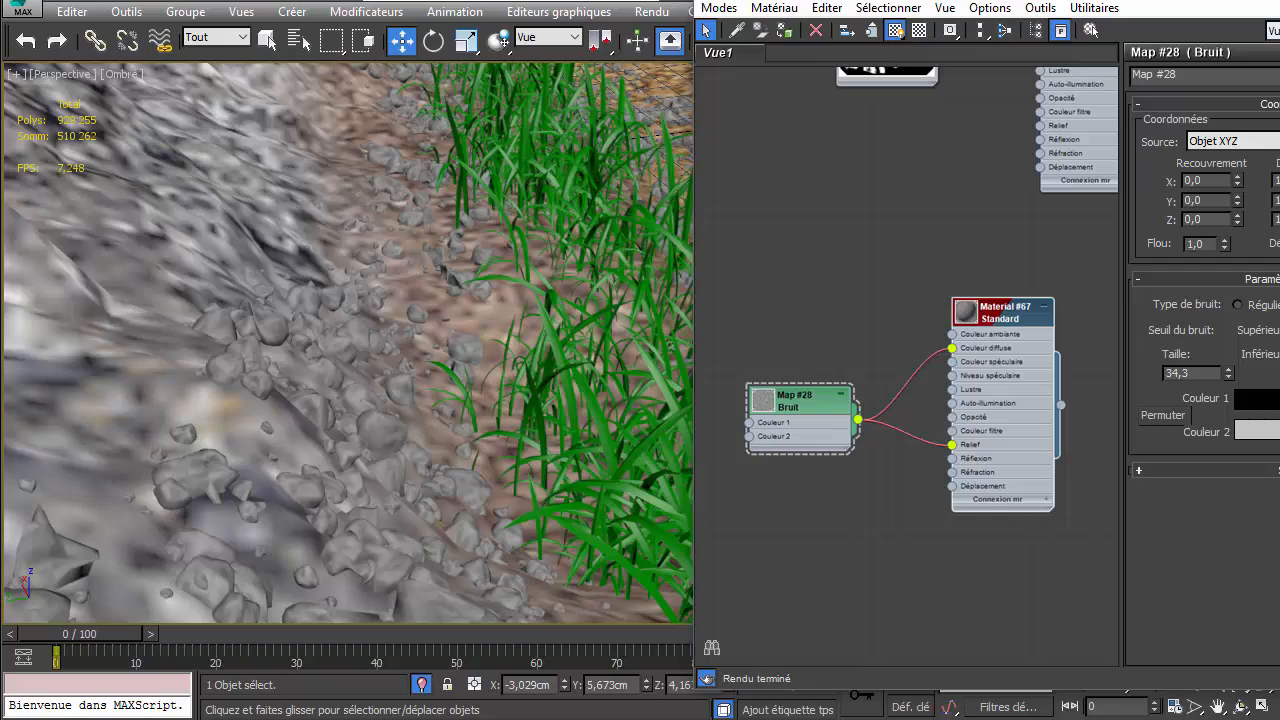
Step: Clear the selection, switch the viewport to the camera view and end the isolation to bring back the hidden objects
key("m")
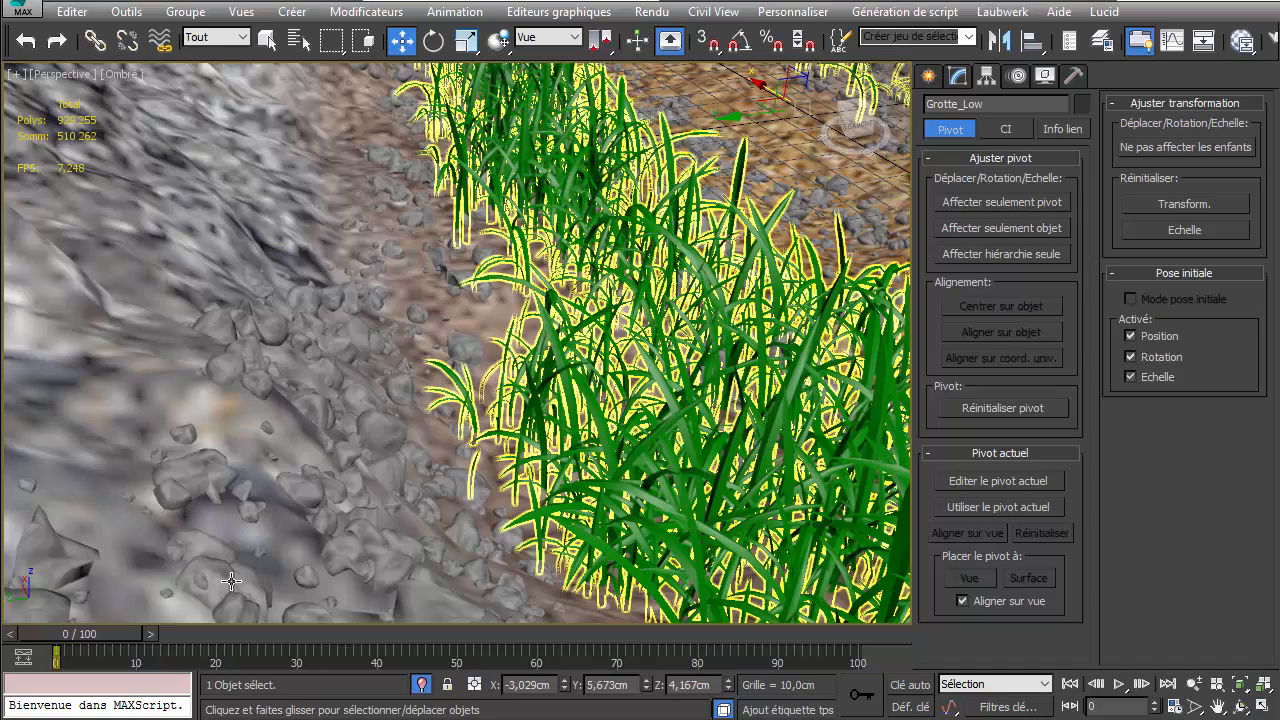
scroll(642, 379, "down", 5)
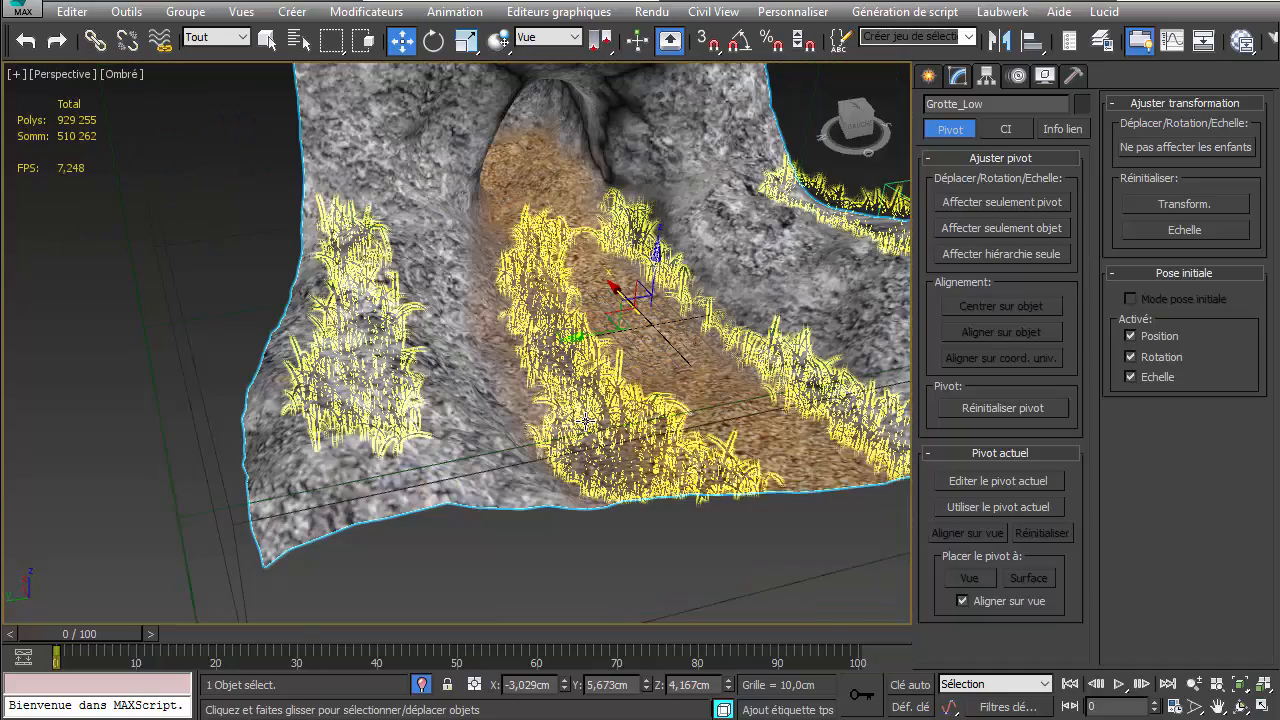
left_click(815, 596)
middle_click_drag(815, 596, 557, 579, "alt")
middle_click_drag(557, 579, 566, 588)
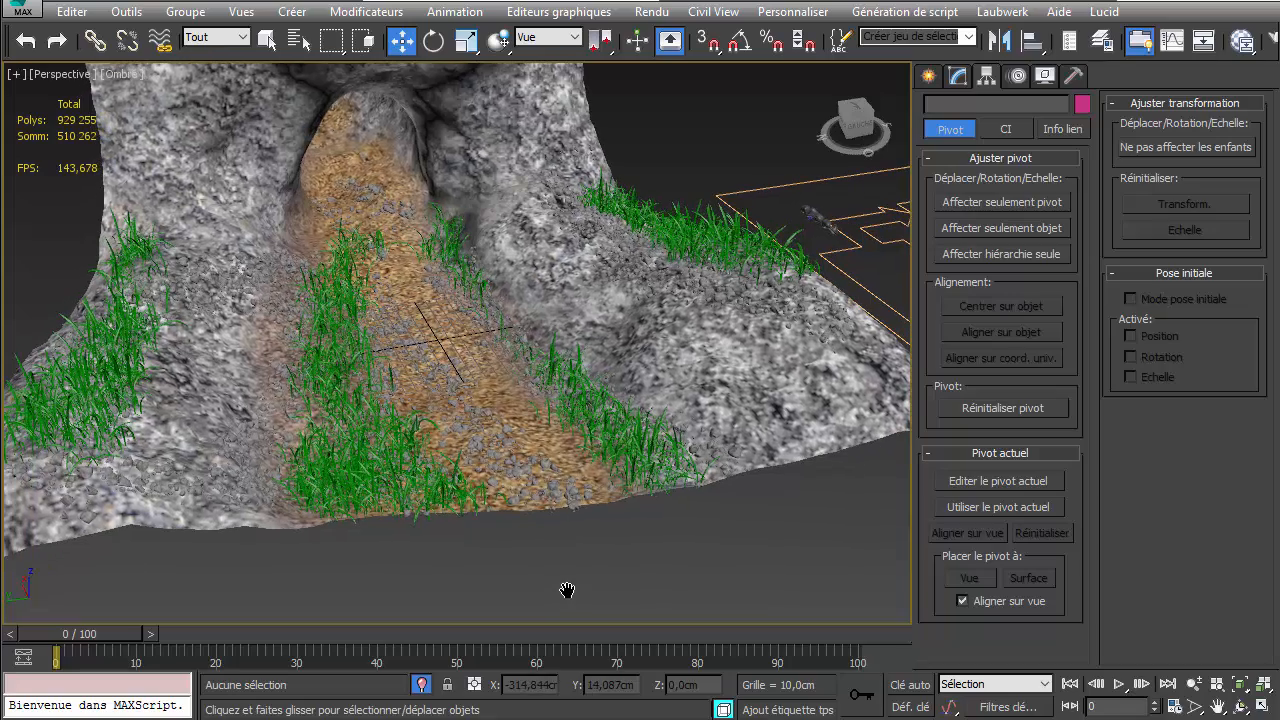
key("c")
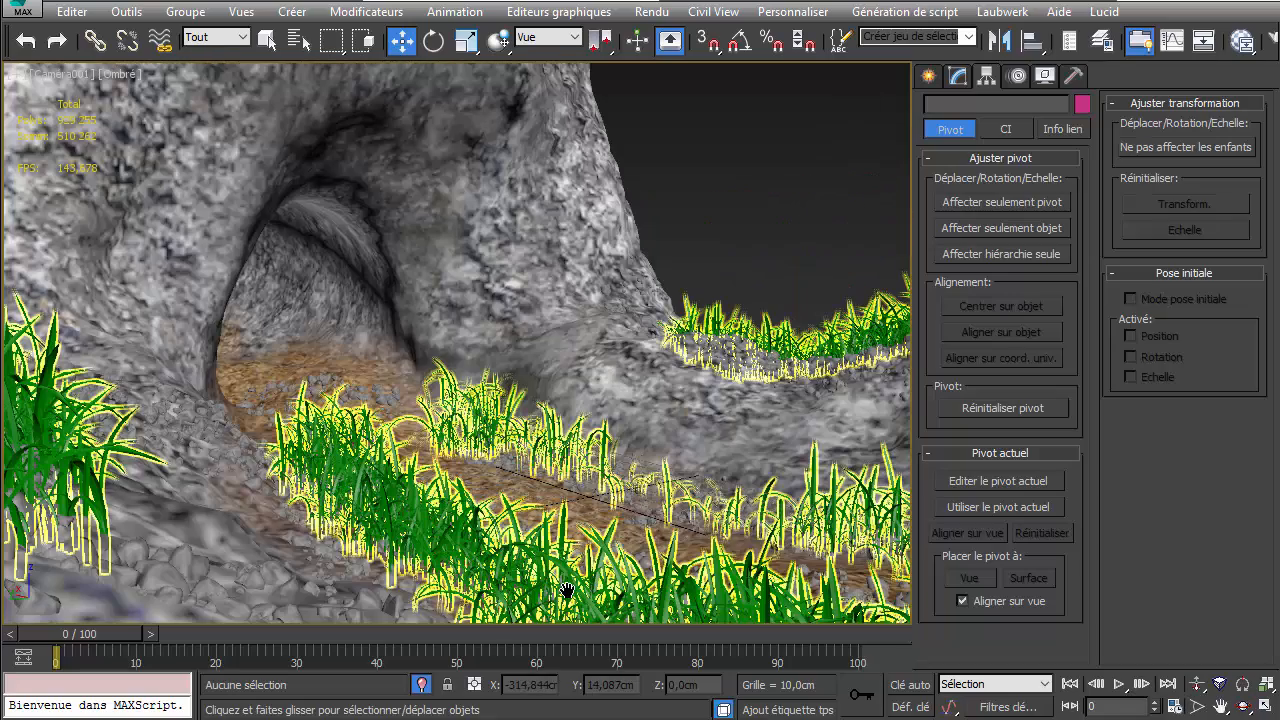
left_click(420, 688)
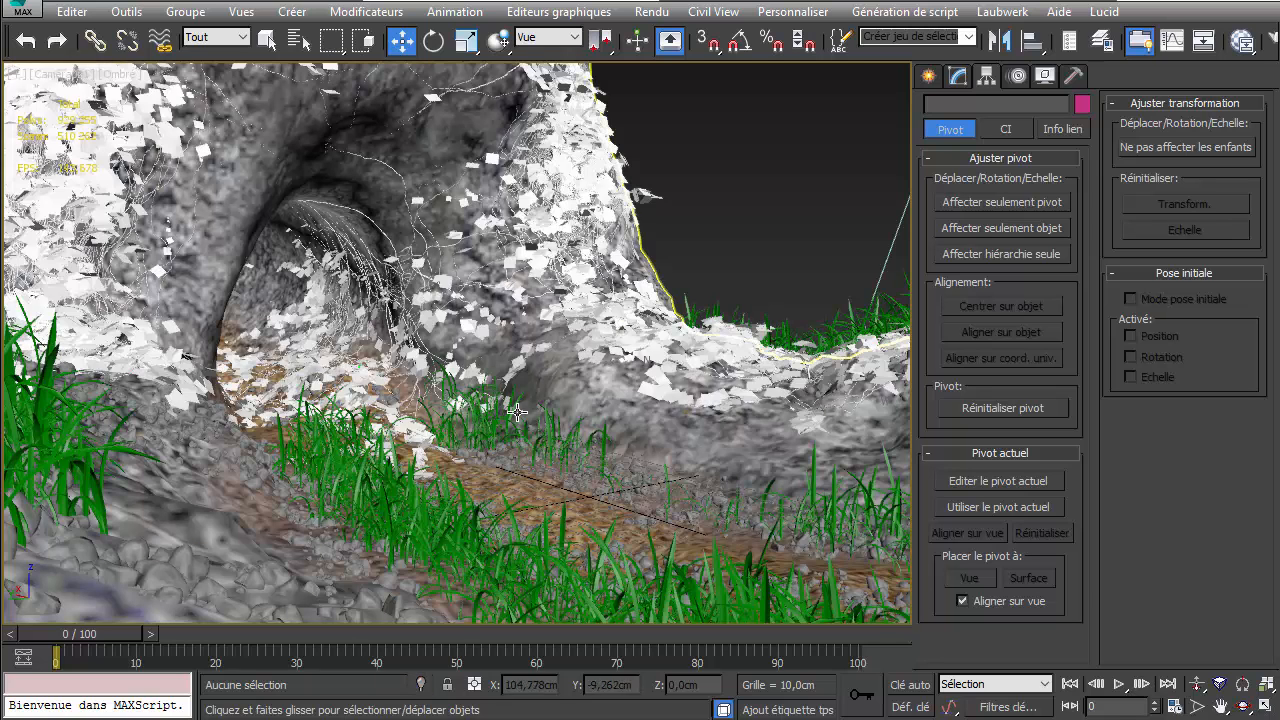
Step: Select the ivy on the slope beside the cave entrance and try to pick its material into Vue1 of the material editor
left_click(637, 190)
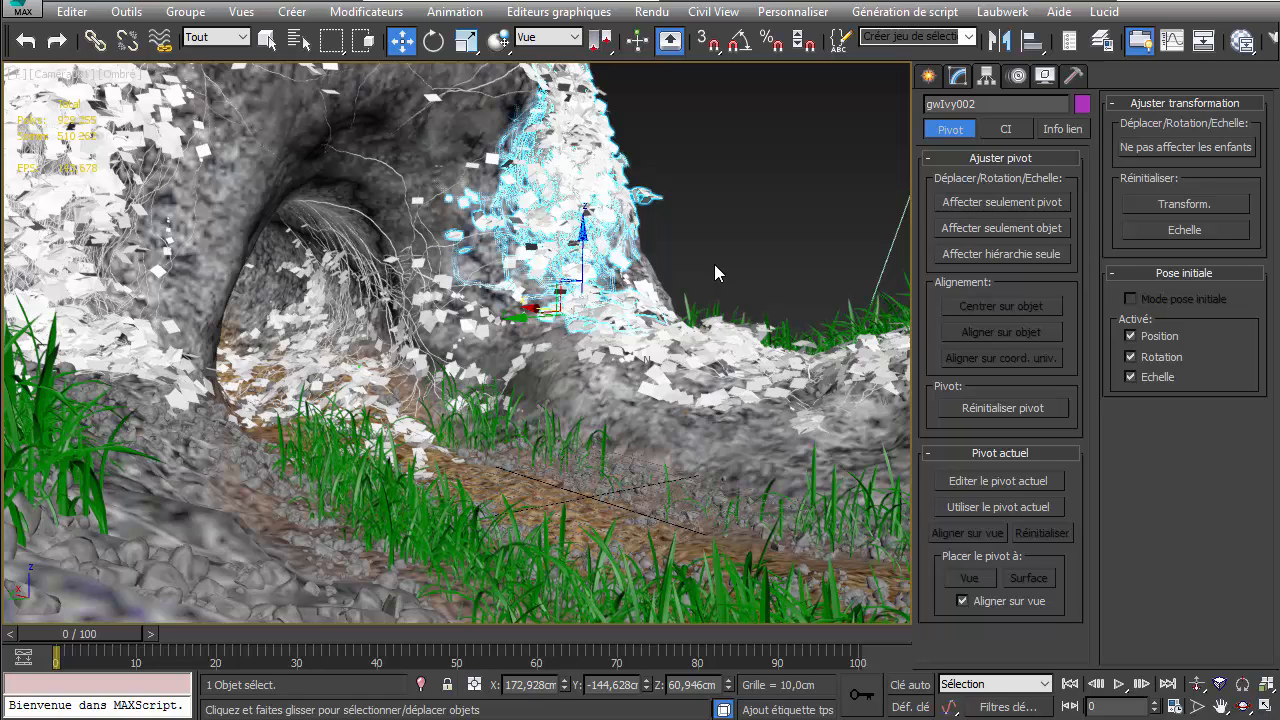
key("m")
middle_click_drag(876, 295, 826, 470)
left_click(736, 30)
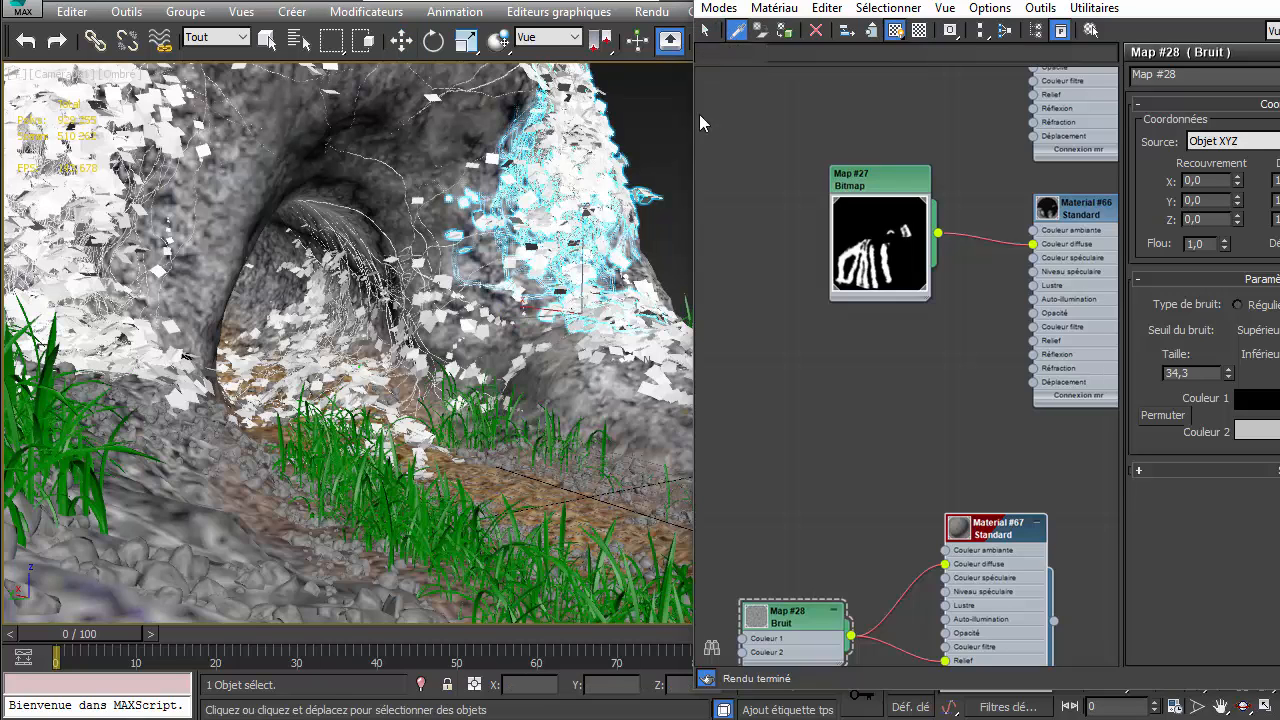
left_click(608, 146)
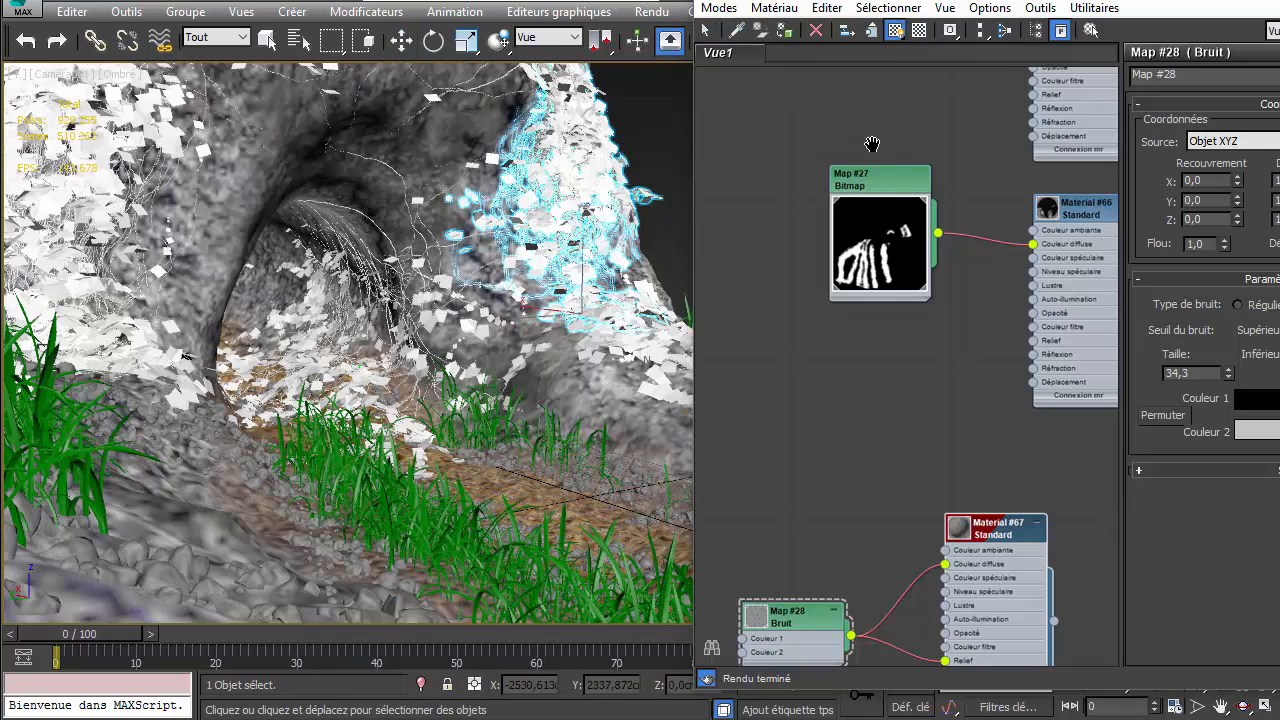
scroll(808, 283, "down", 5)
middle_click_drag(805, 283, 852, 358)
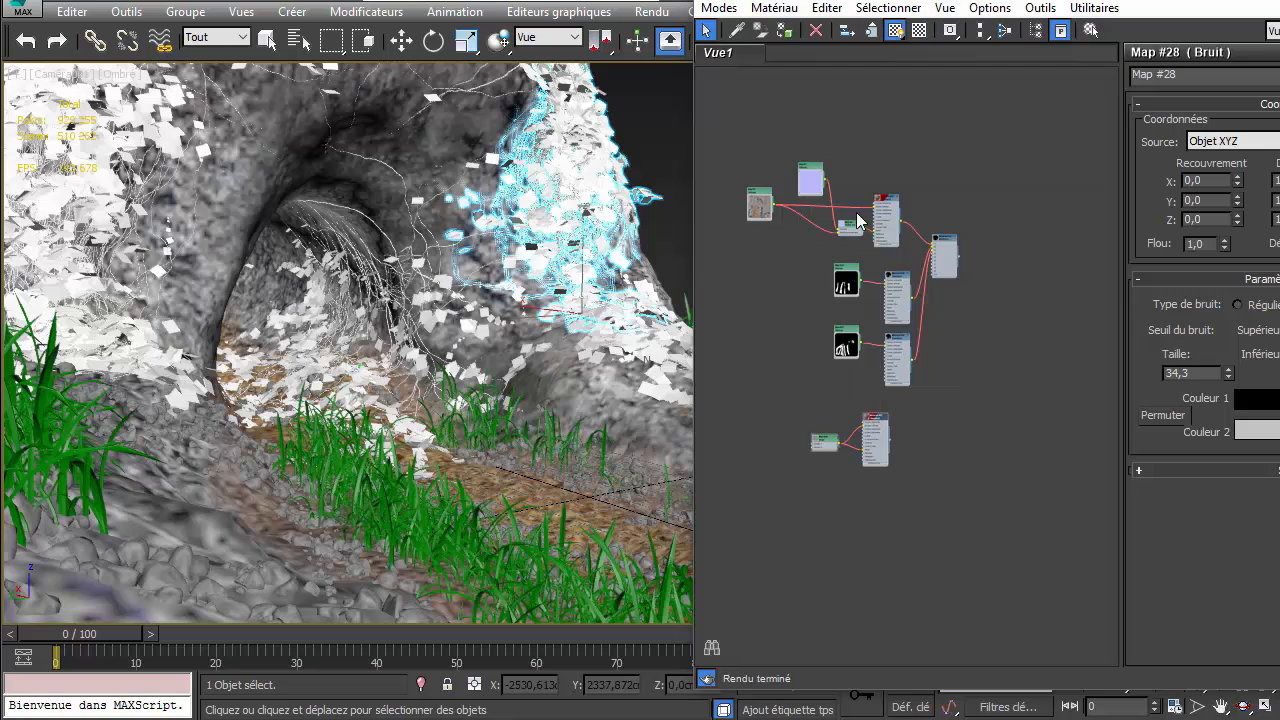
Step: Create a new node view, Vue2, and load the selected ivy's material into it by picking it from the scene
right_click(825, 65)
left_click(902, 63)
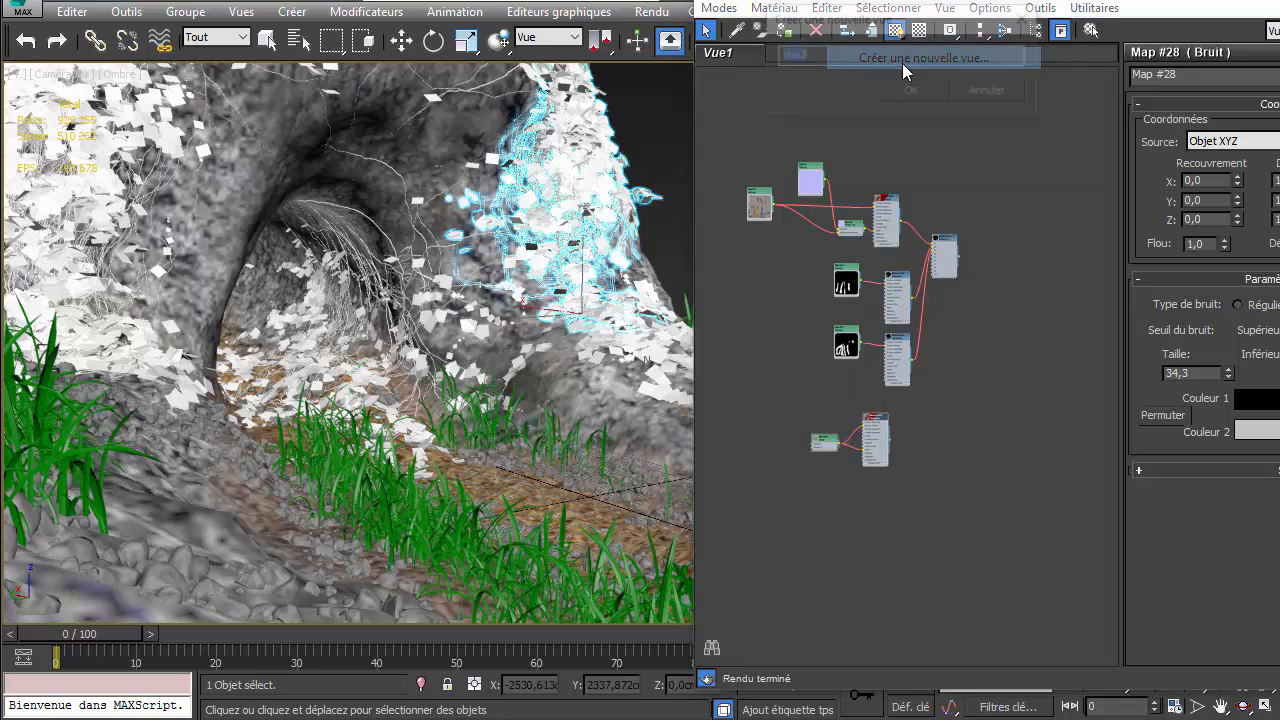
left_click(913, 92)
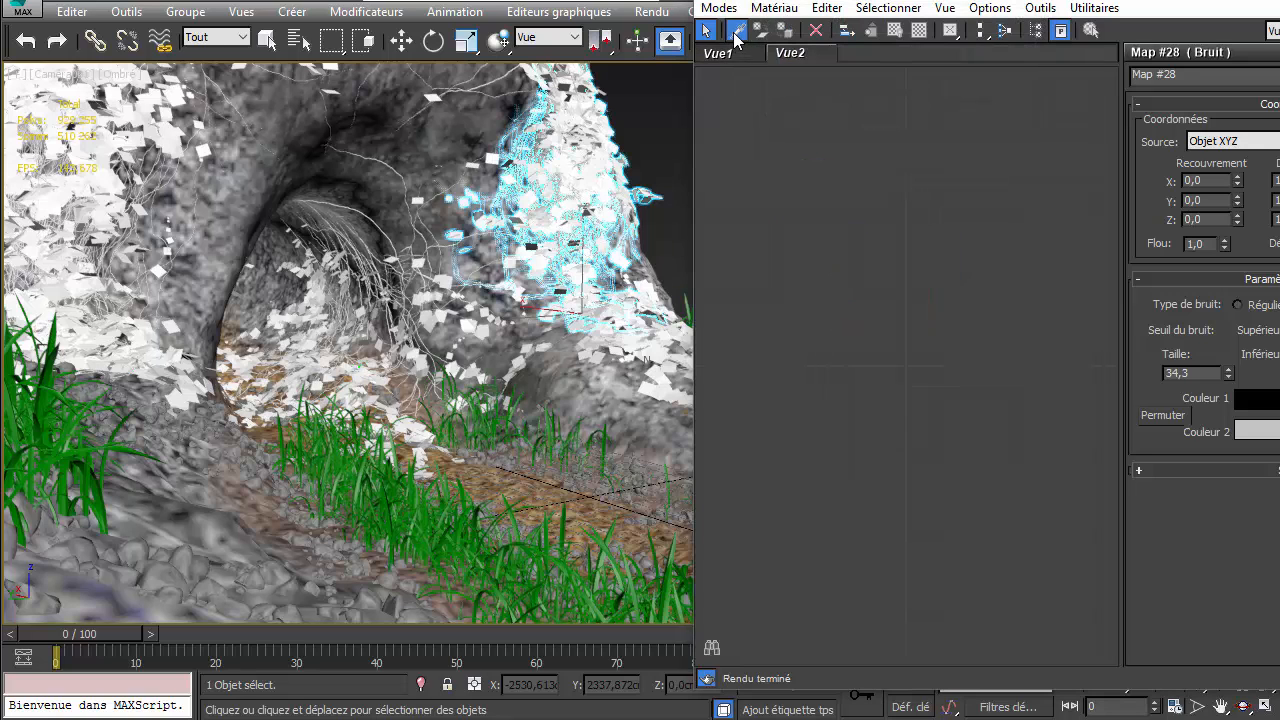
key("w")
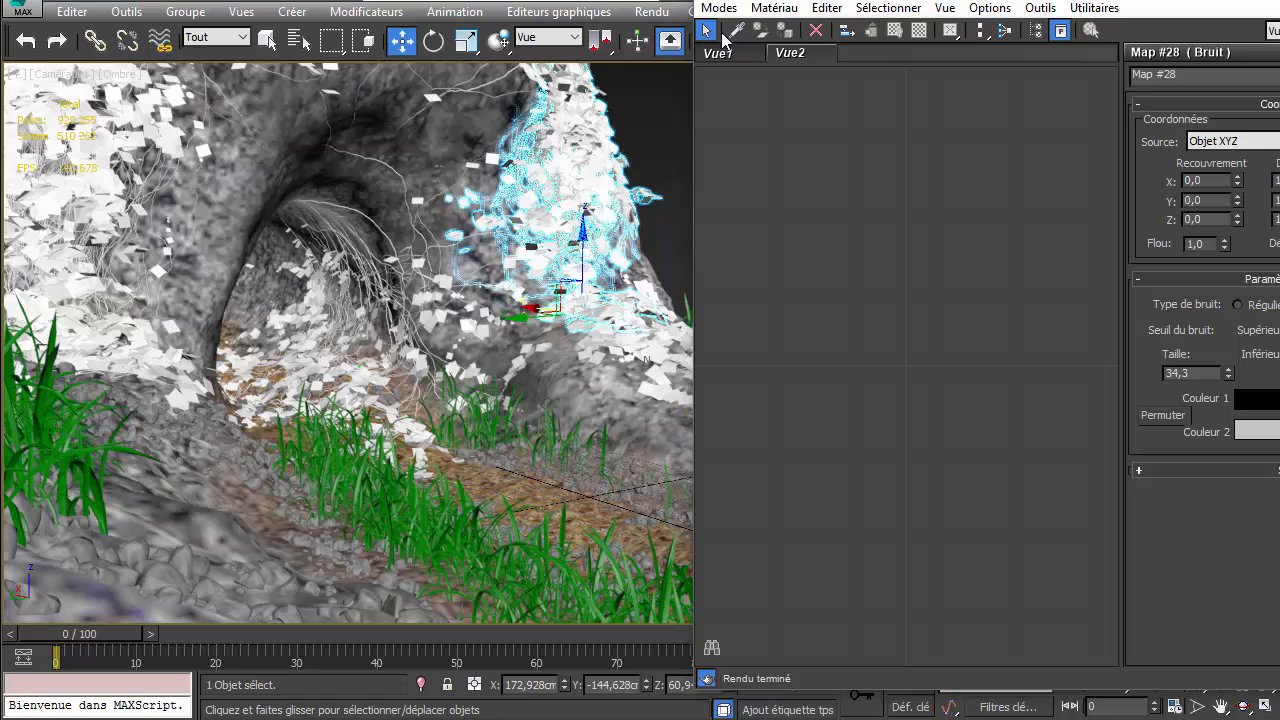
left_click(735, 31)
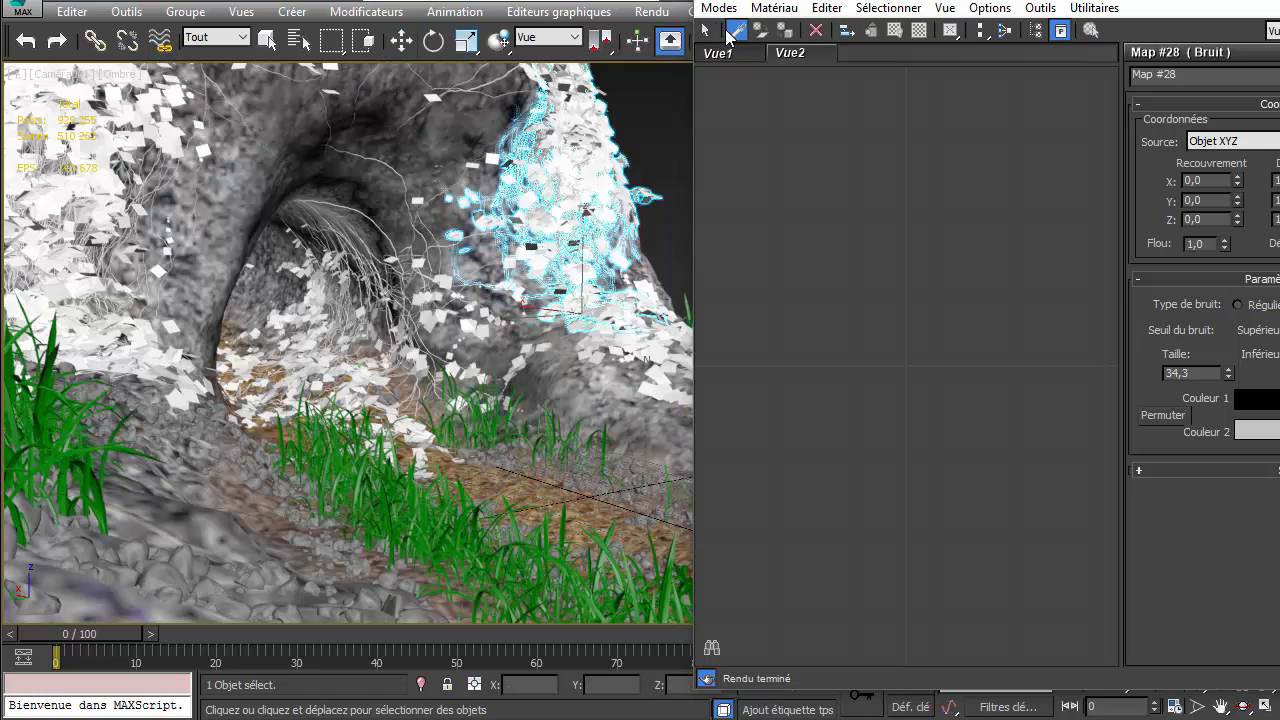
left_click(618, 178)
middle_click_drag(785, 204, 1004, 578)
middle_click_drag(932, 400, 957, 171)
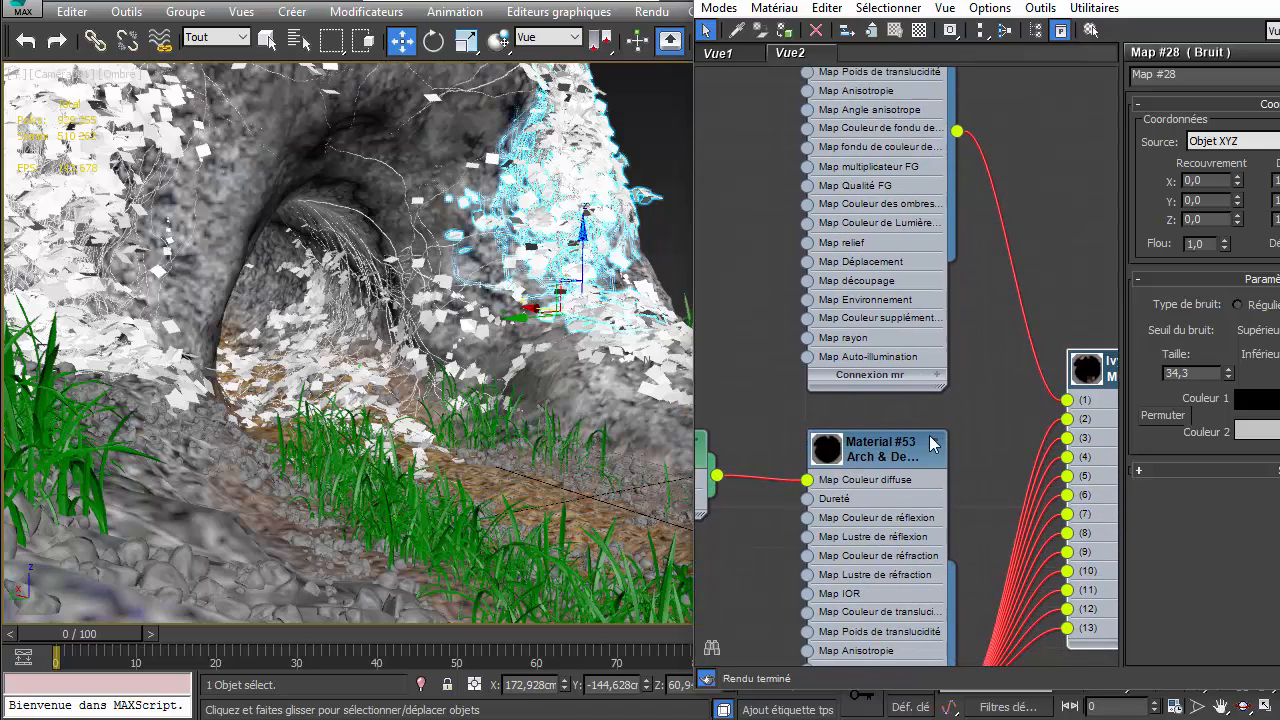
Step: Show the maps of Material #53 and the Branch material in the viewport and put the material editor away
left_click(886, 460)
left_click(895, 30)
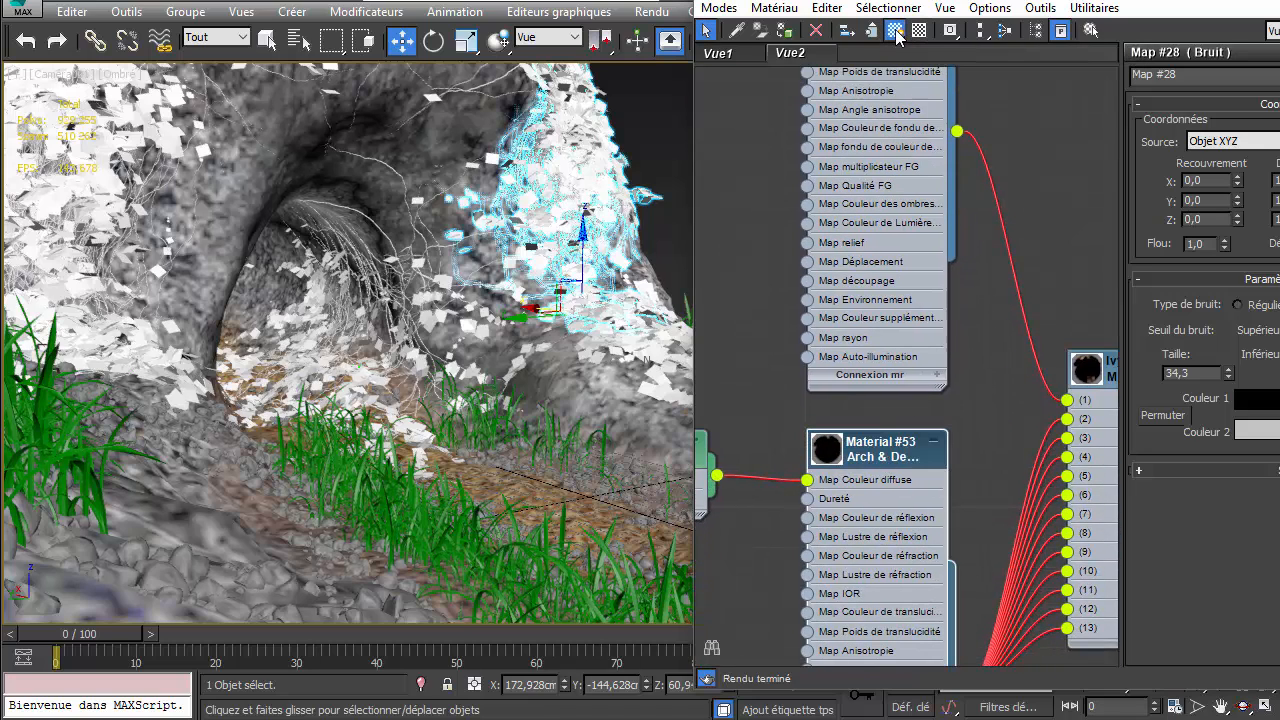
middle_click_drag(956, 216, 951, 540)
left_click(867, 226)
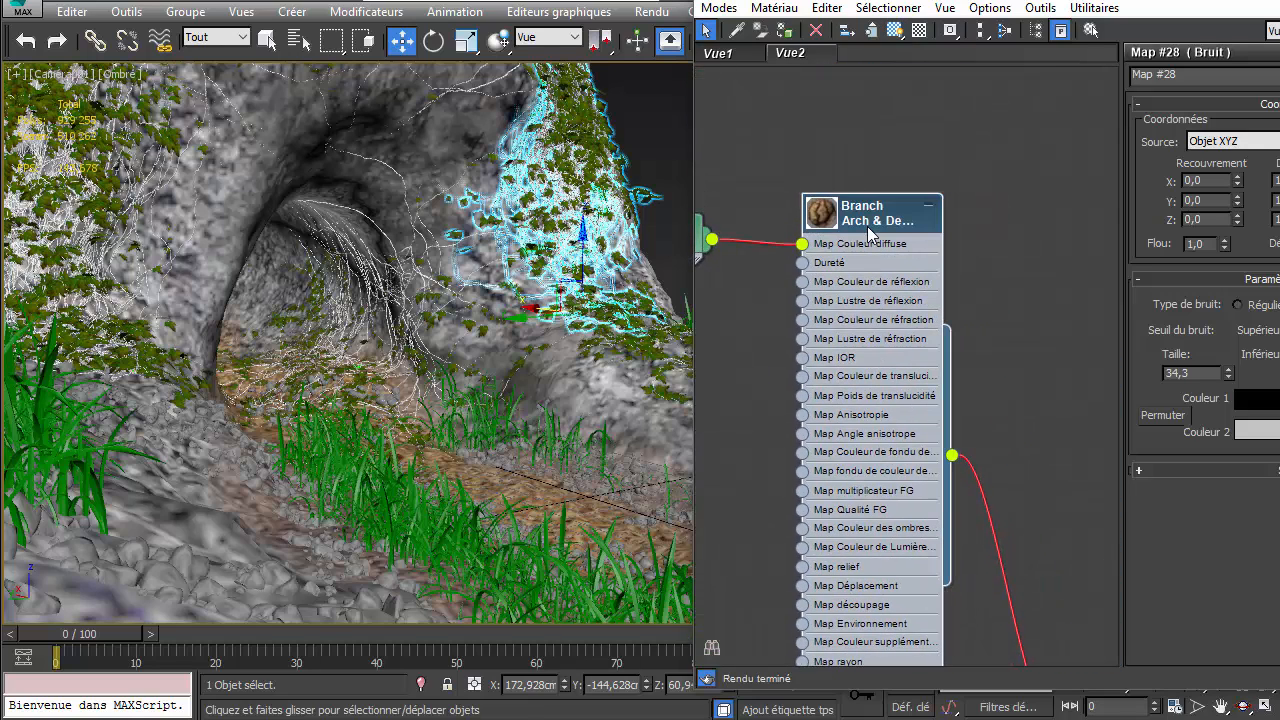
left_click(895, 30)
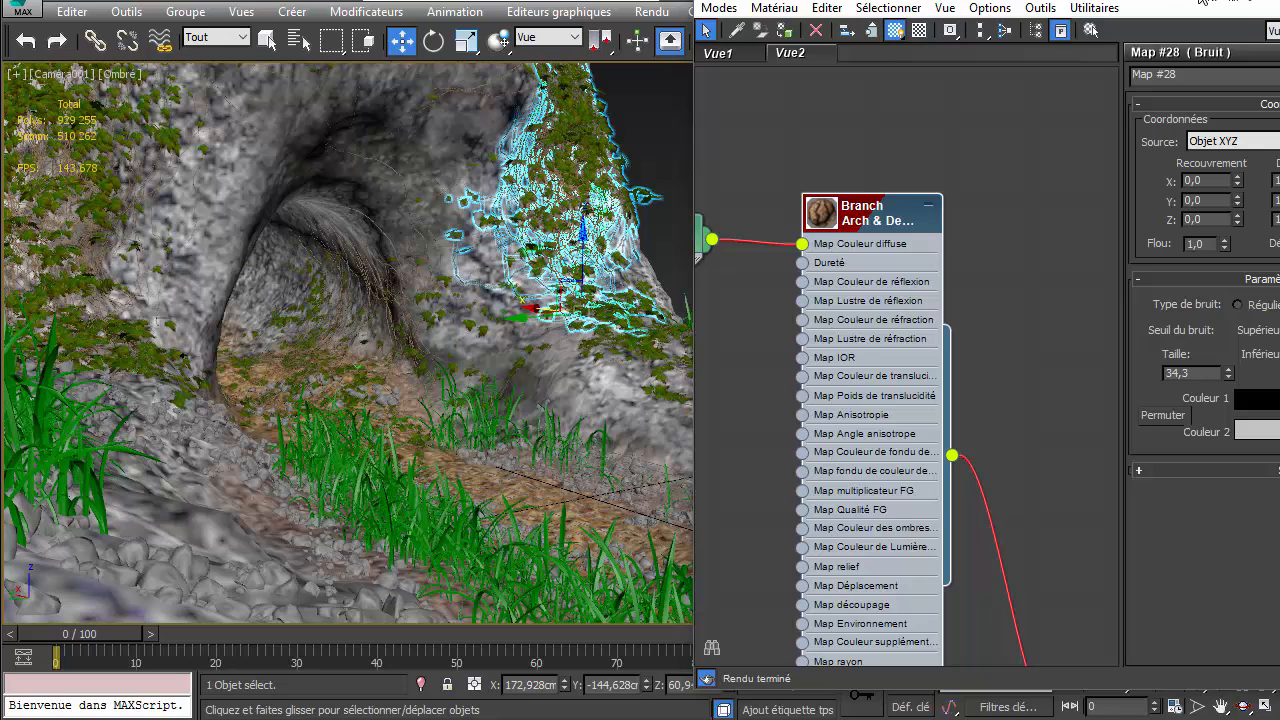
left_click_drag(1207, 2, 1018, 26)
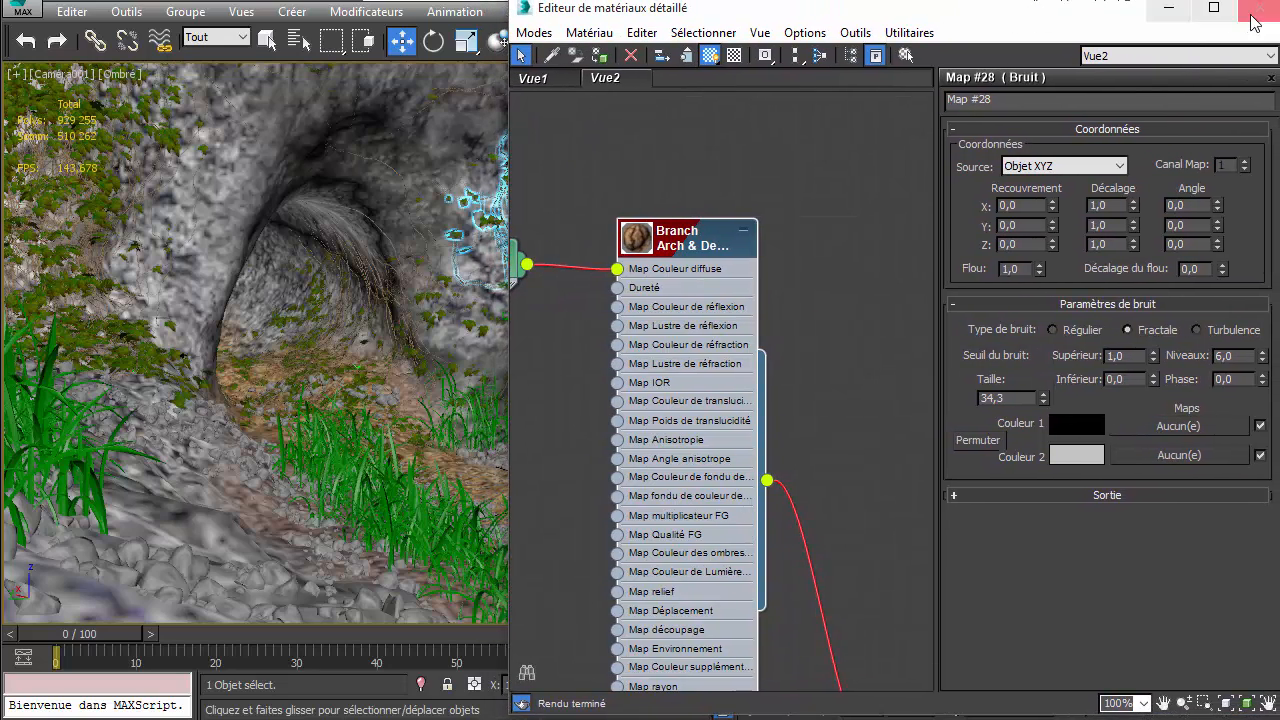
left_click(1252, 20)
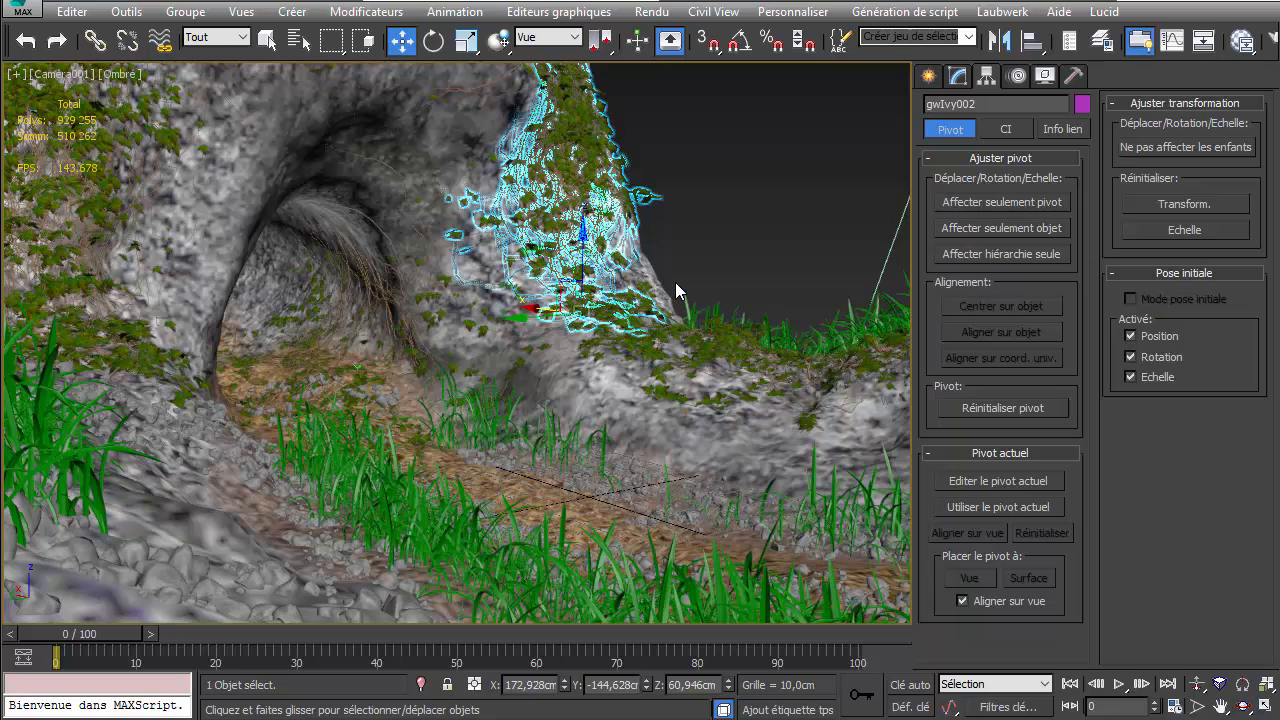
Step: Clear the selection and display the safe frames in the Caméra001 view
left_click(17, 84)
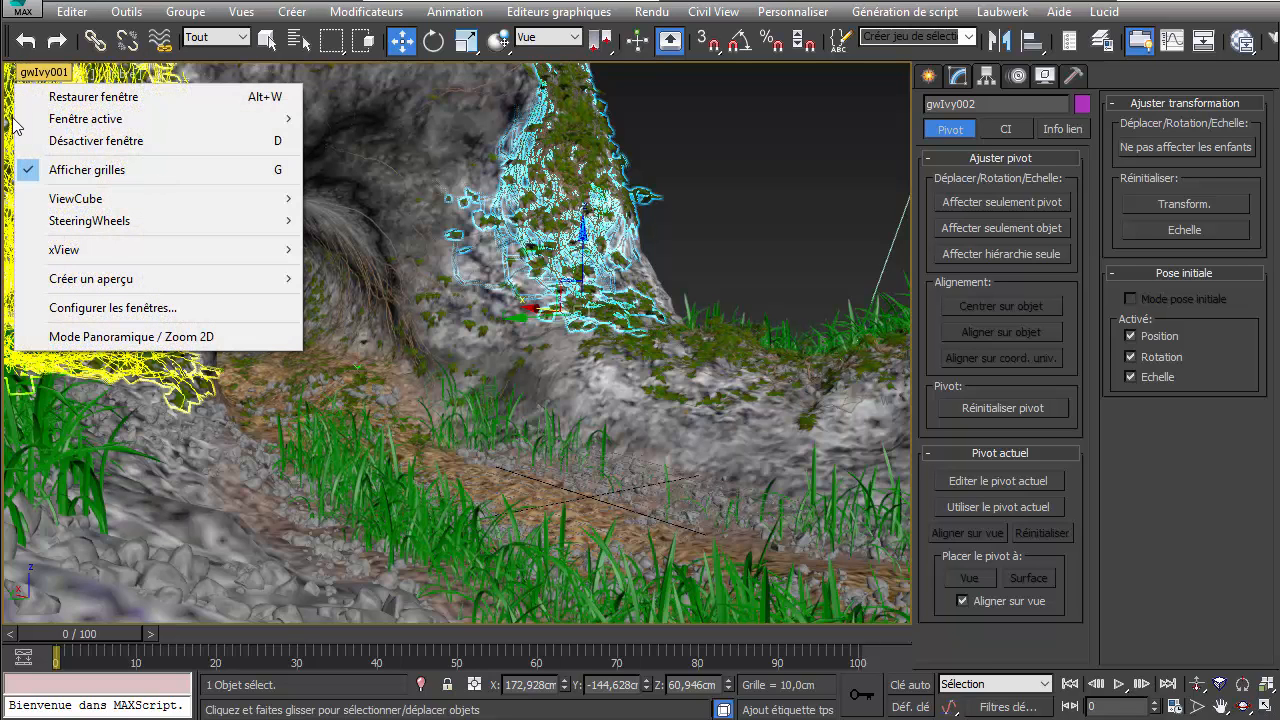
left_click(830, 180)
left_click(66, 80)
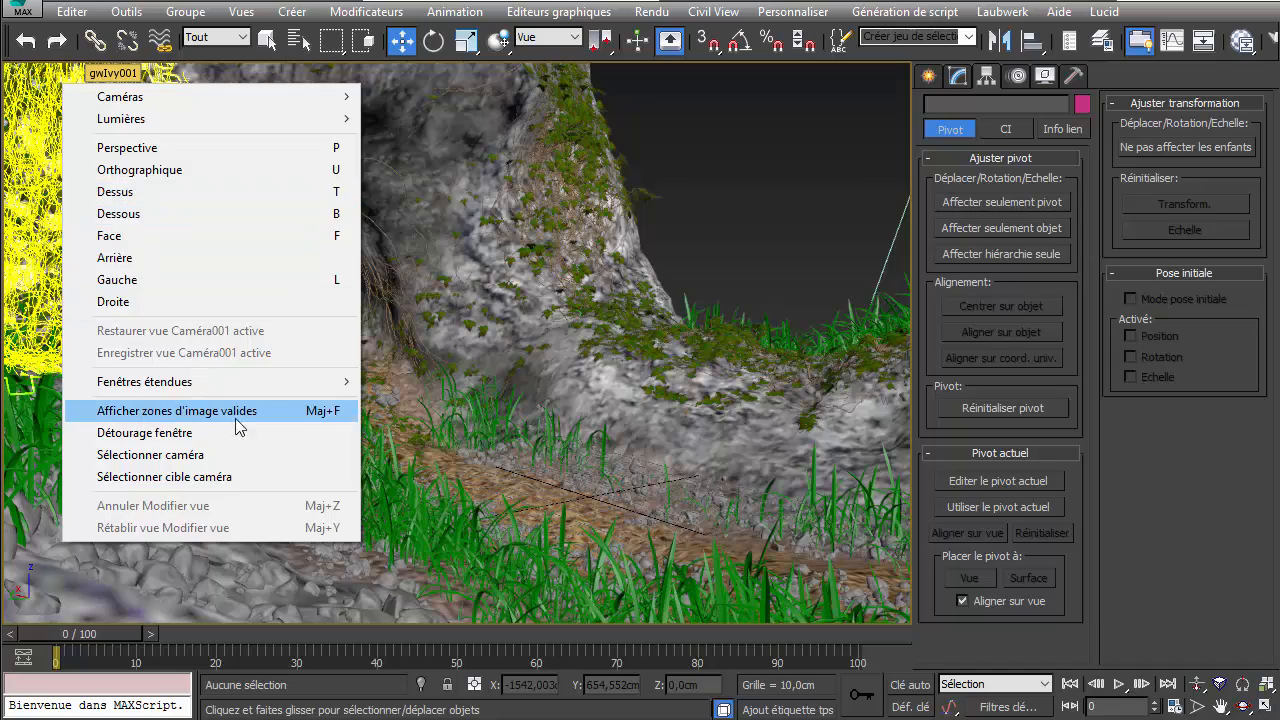
left_click(190, 411)
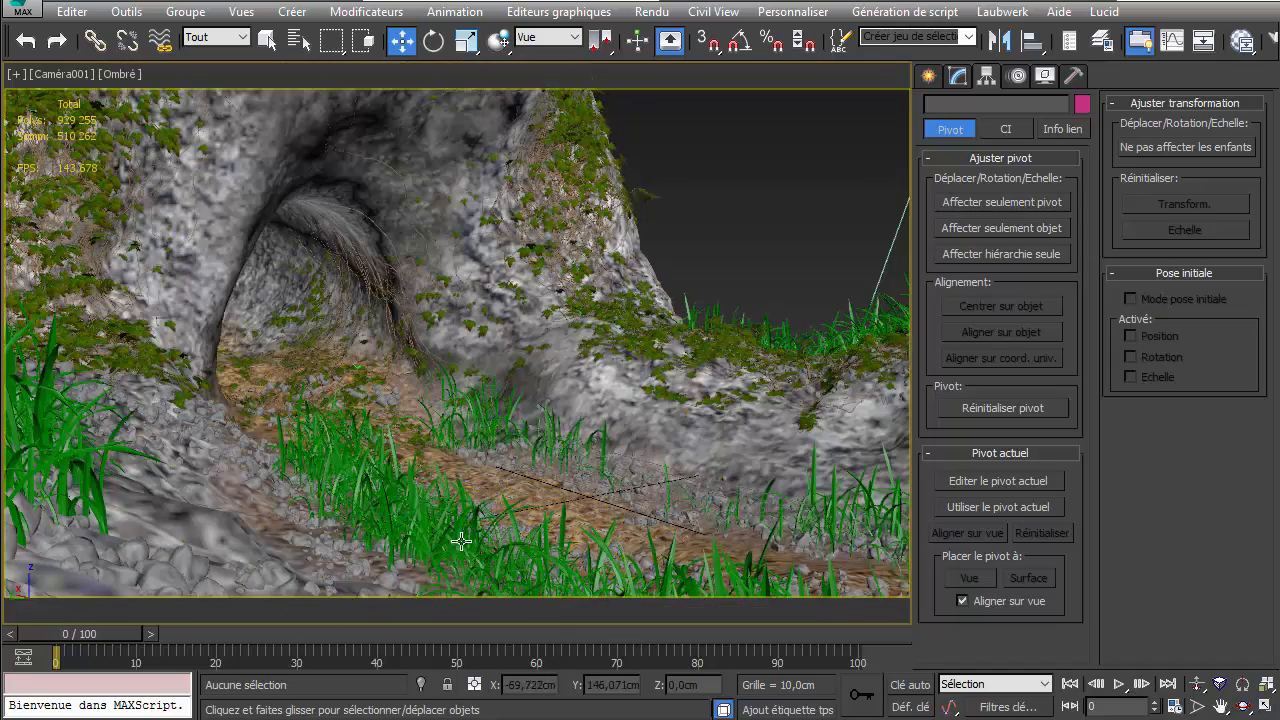
Step: Switch the viewport to perspective and set the mr photographic exposure control's Vignettage to 6 in the environment settings
key("p")
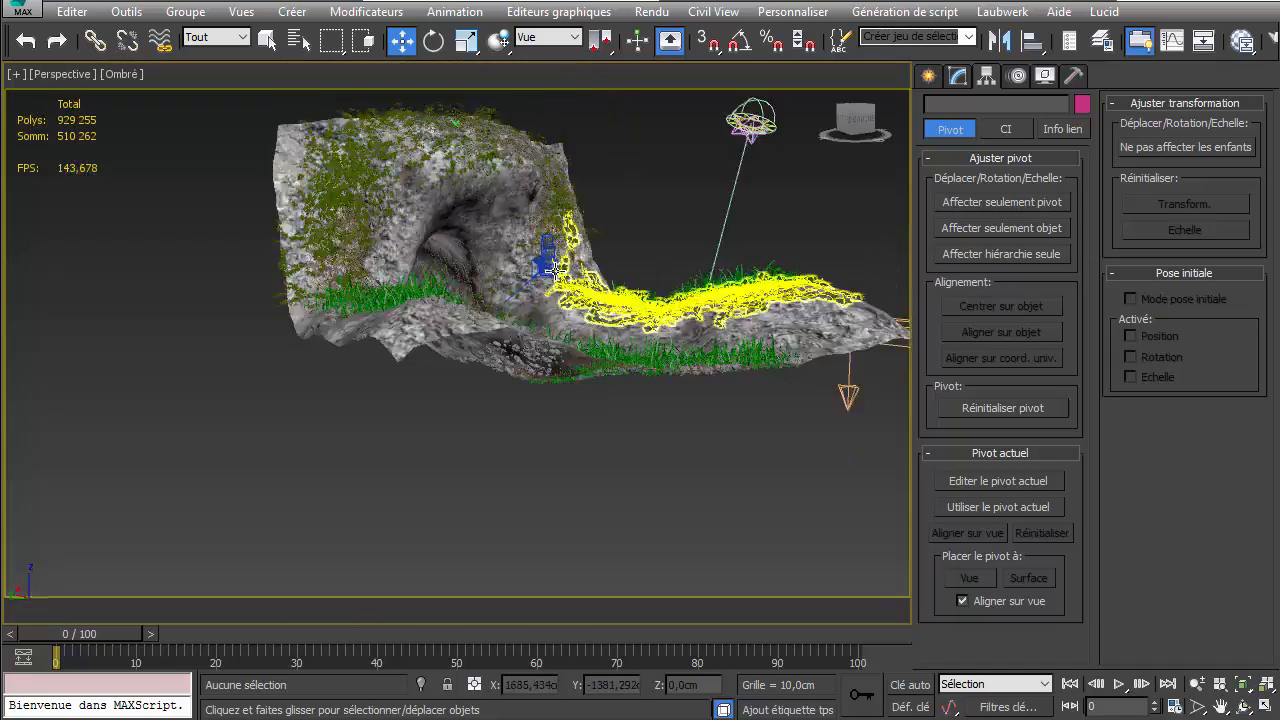
scroll(608, 286, "up", 8)
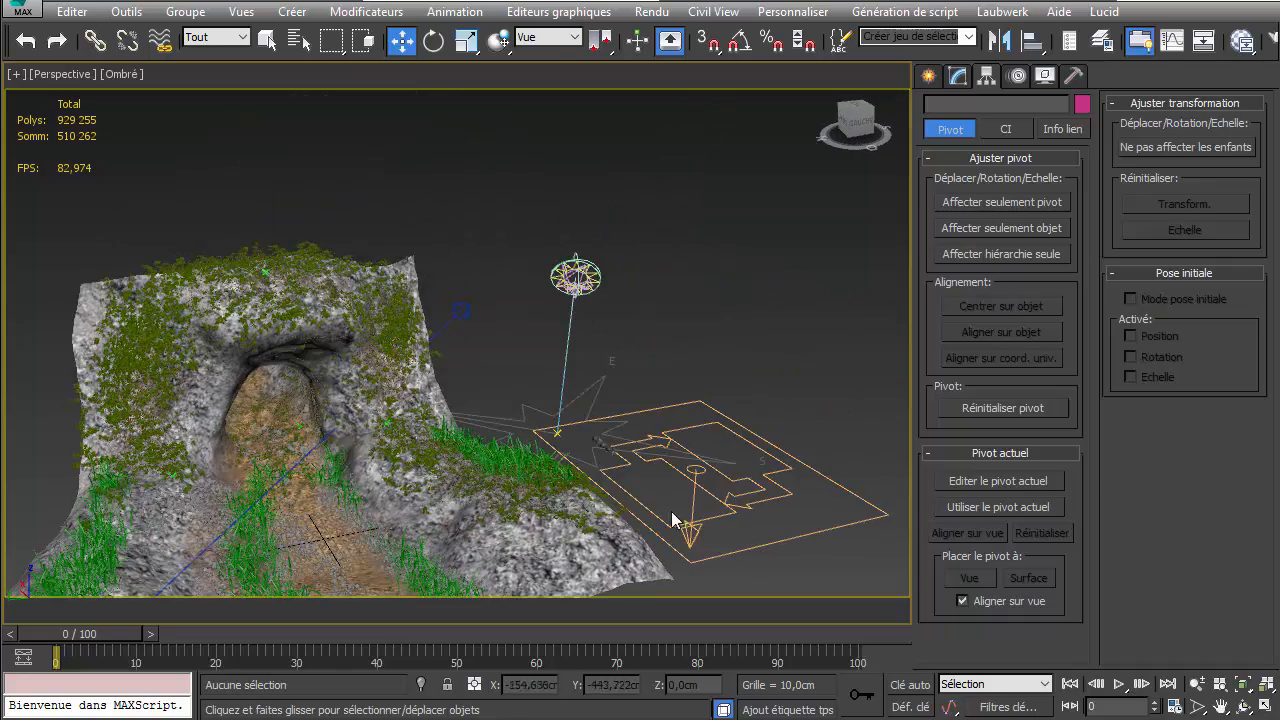
middle_click_drag(611, 430, 646, 335)
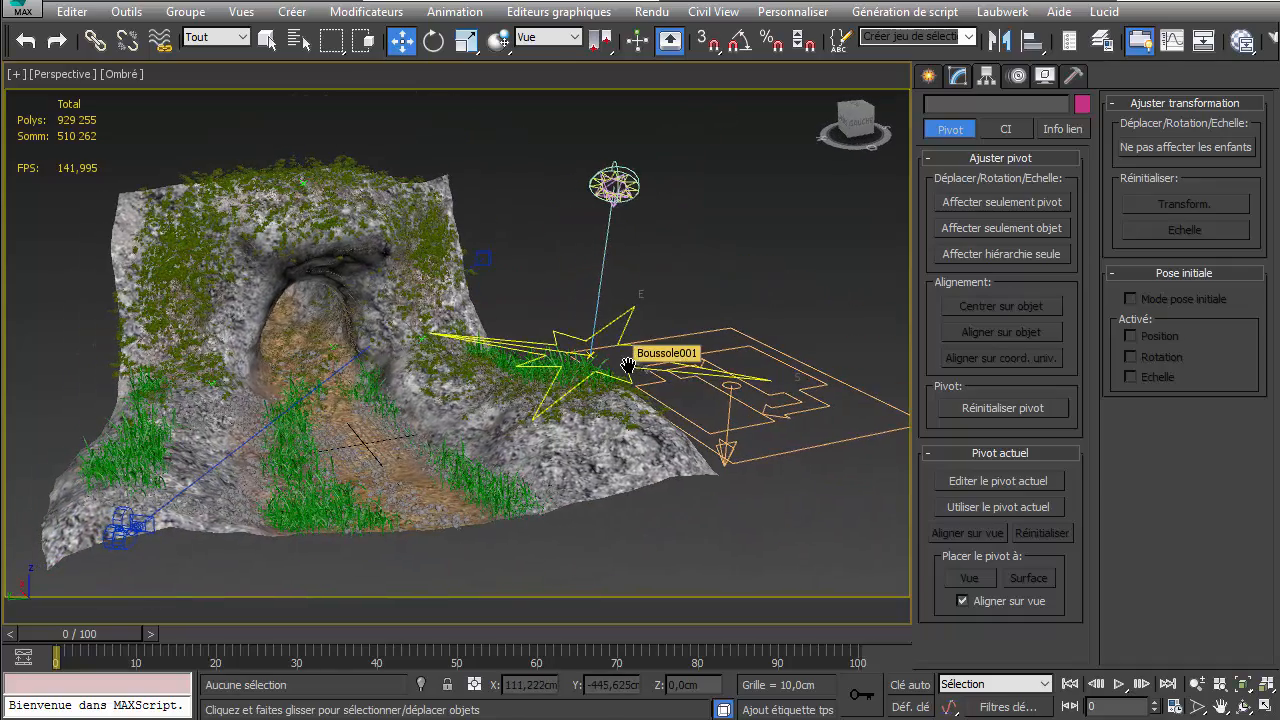
middle_click_drag(549, 283, 550, 222, "alt")
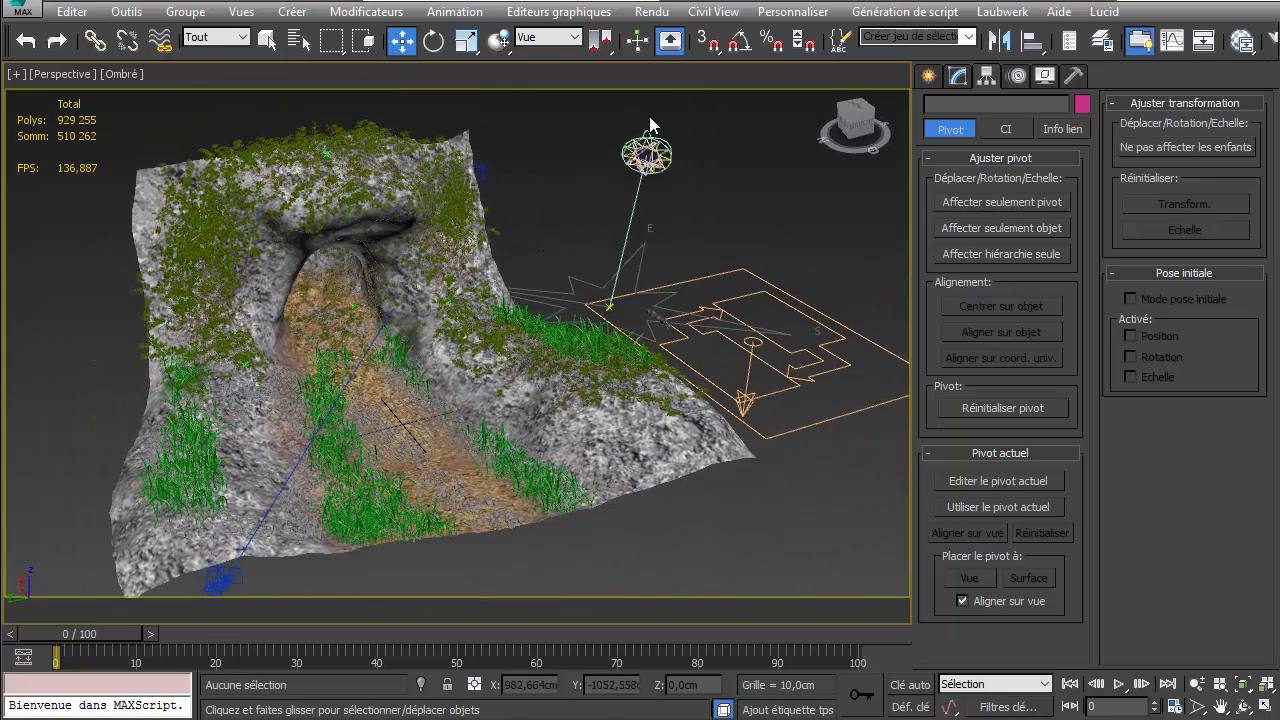
left_click(651, 11)
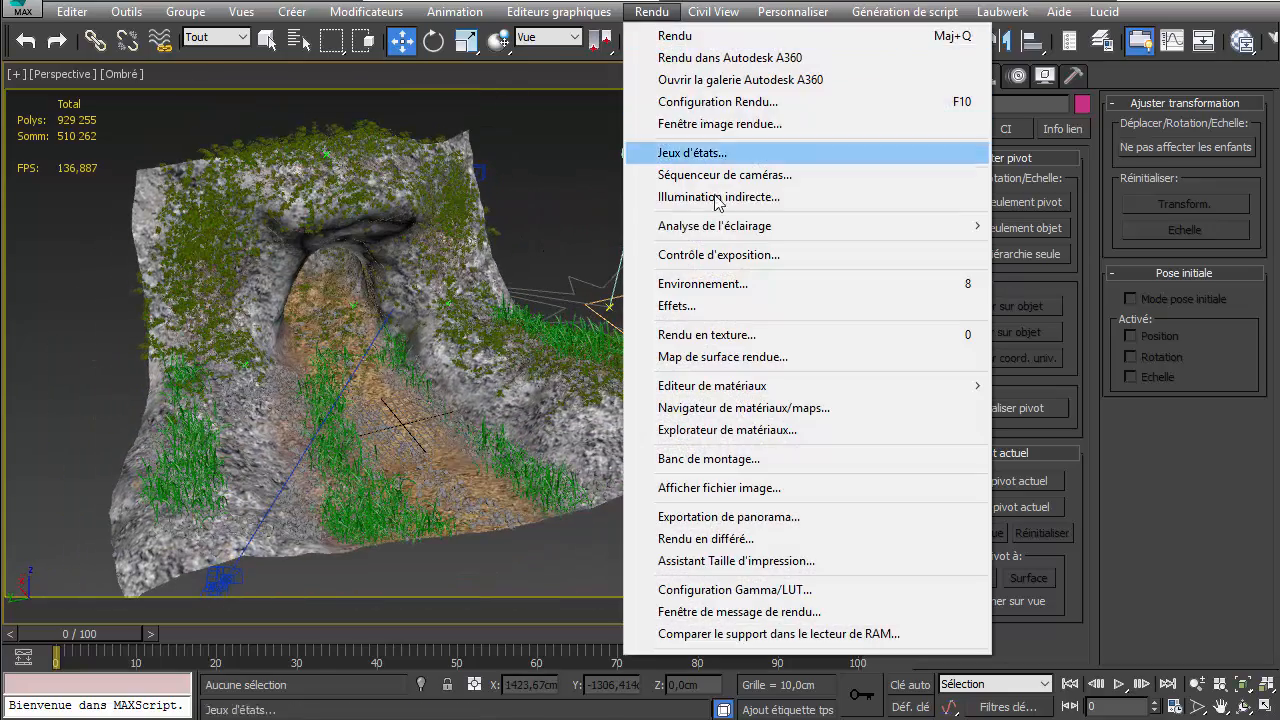
left_click(721, 286)
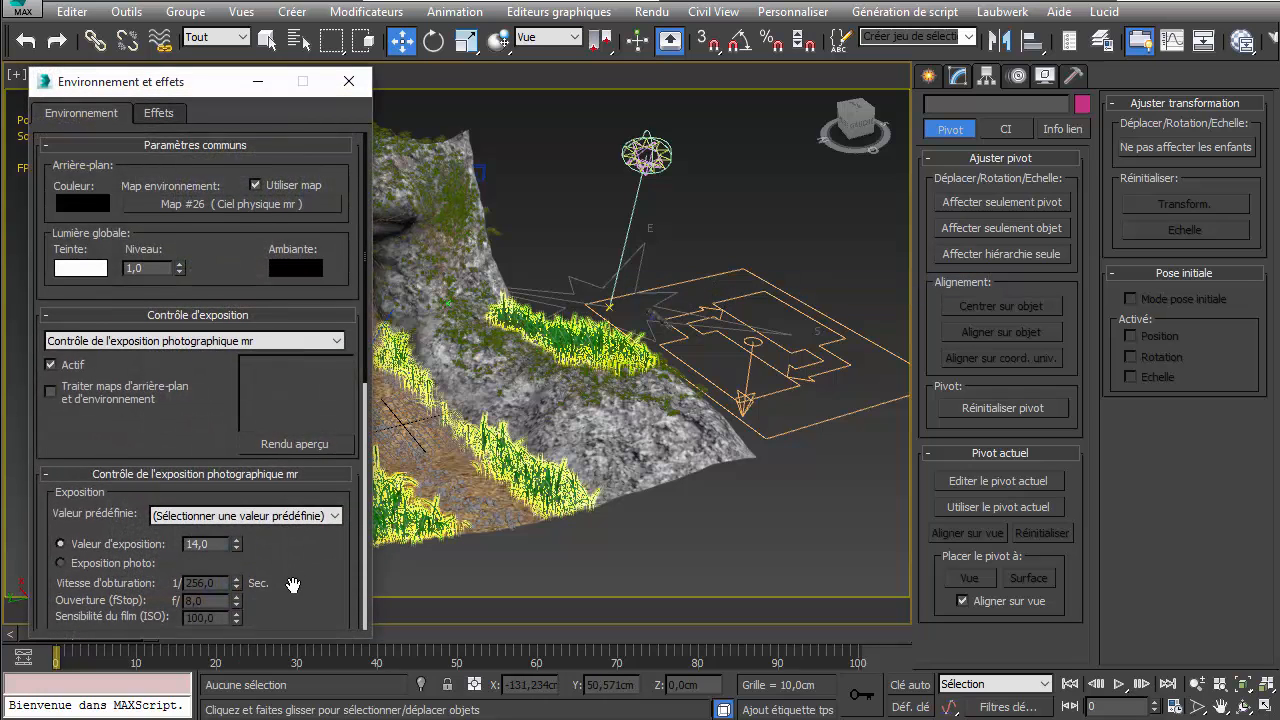
left_click_drag(292, 585, 305, 372)
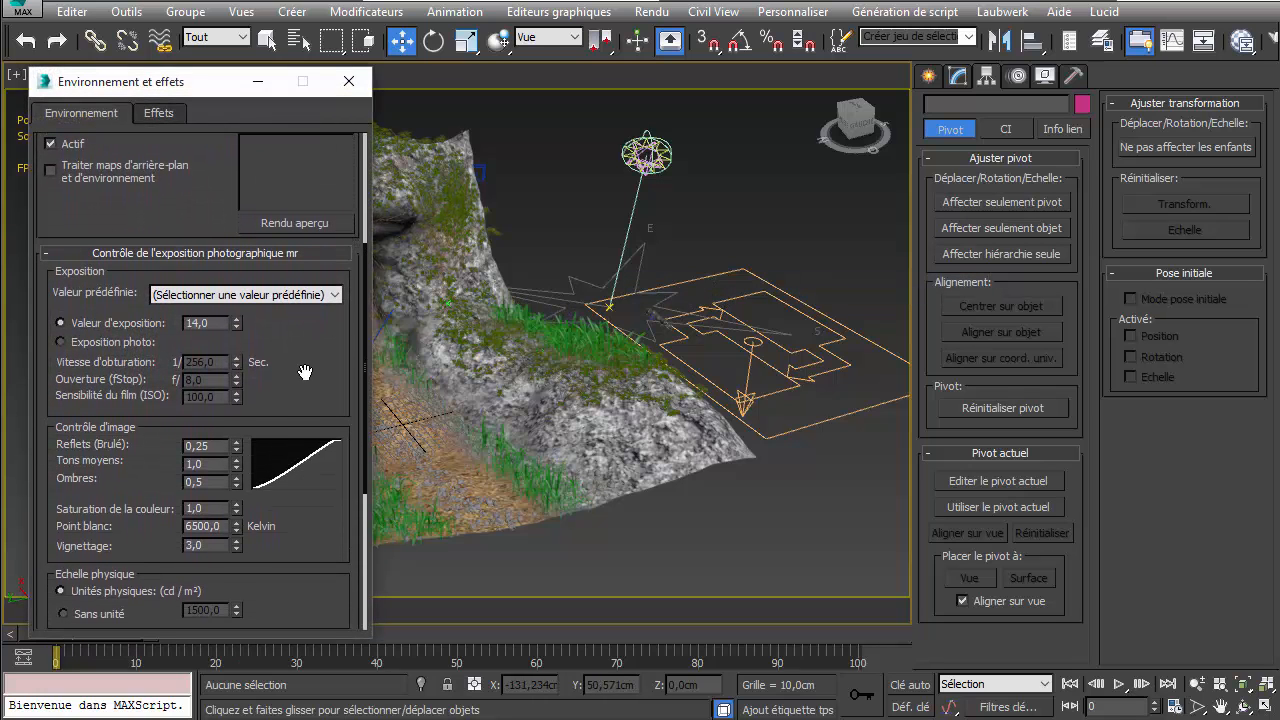
left_click(203, 487)
left_click(196, 545)
type("6")
key("Return")
left_click(349, 84)
Step: Select the daylight system and set its mr sun shadow softness (Douceur) to 3
left_click(636, 158)
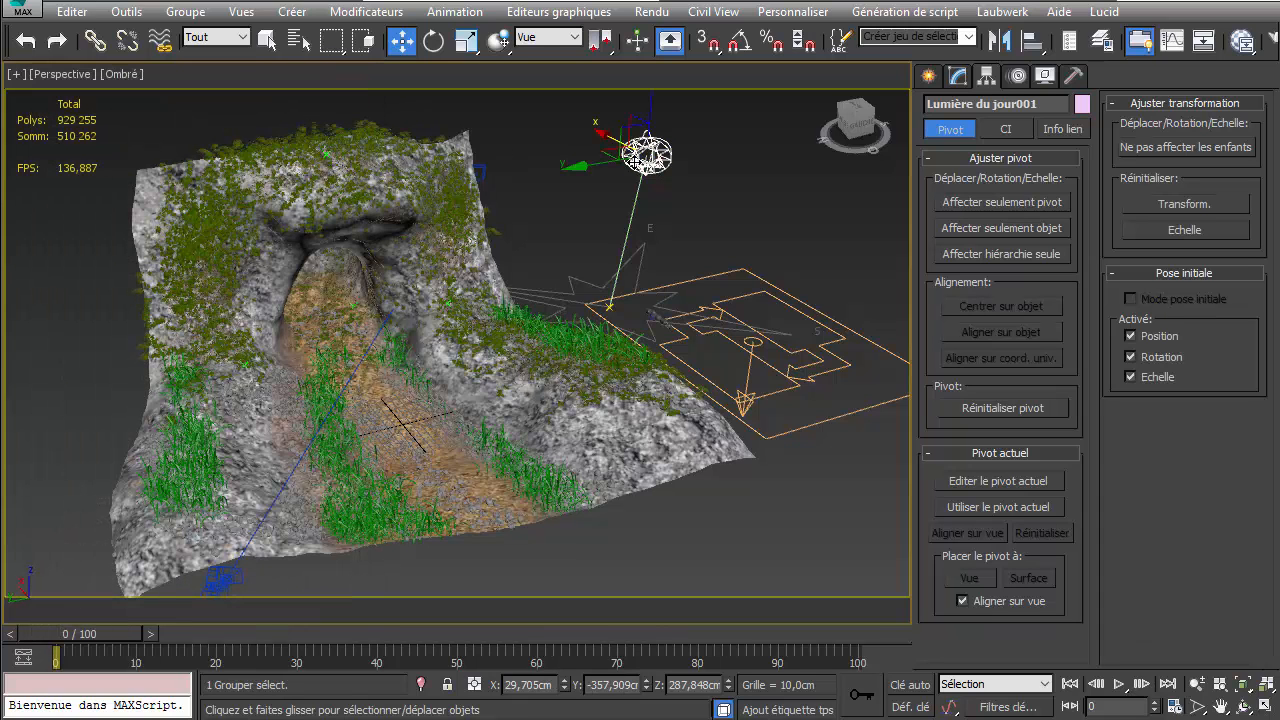
left_click(957, 75)
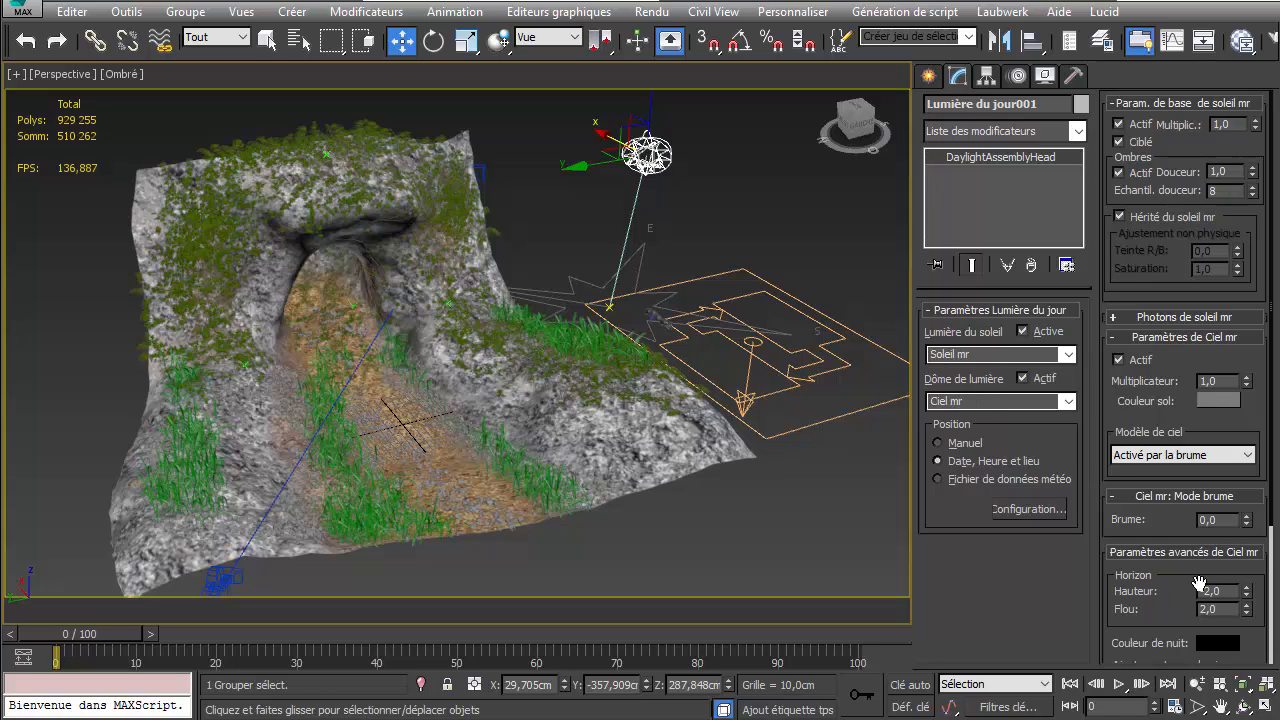
left_click_drag(1159, 604, 1159, 508)
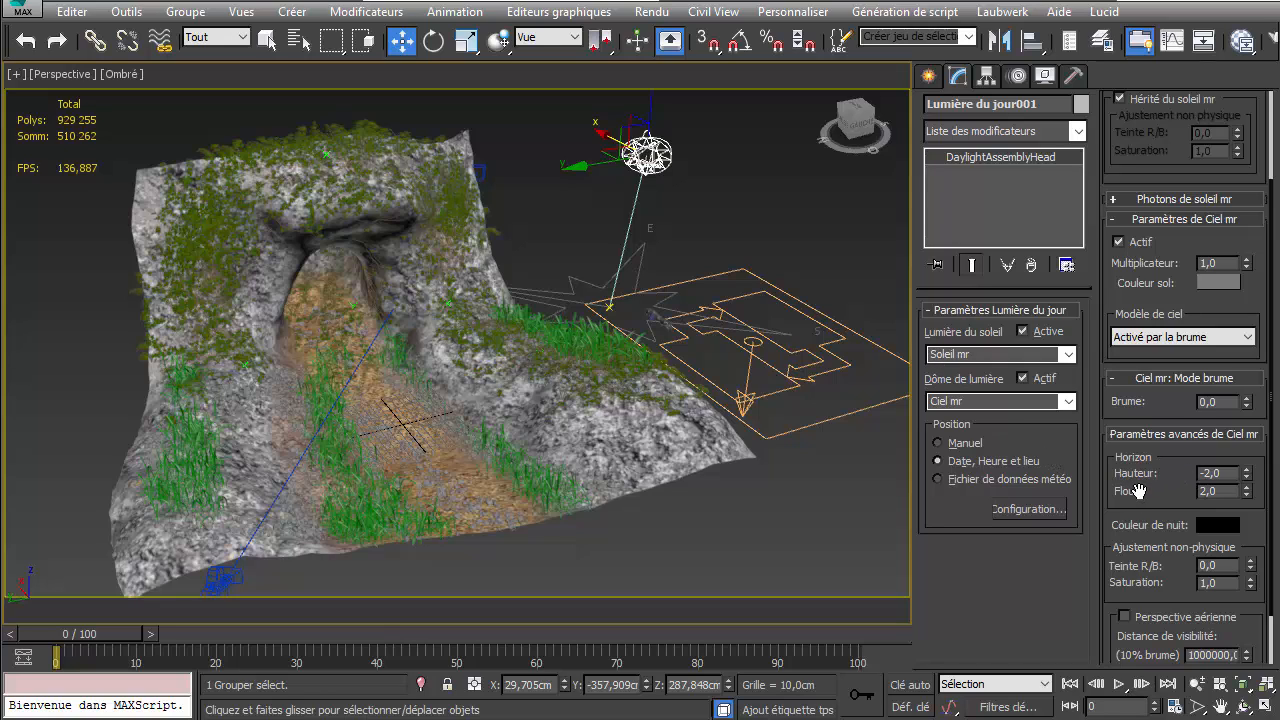
left_click_drag(1156, 491, 1152, 635)
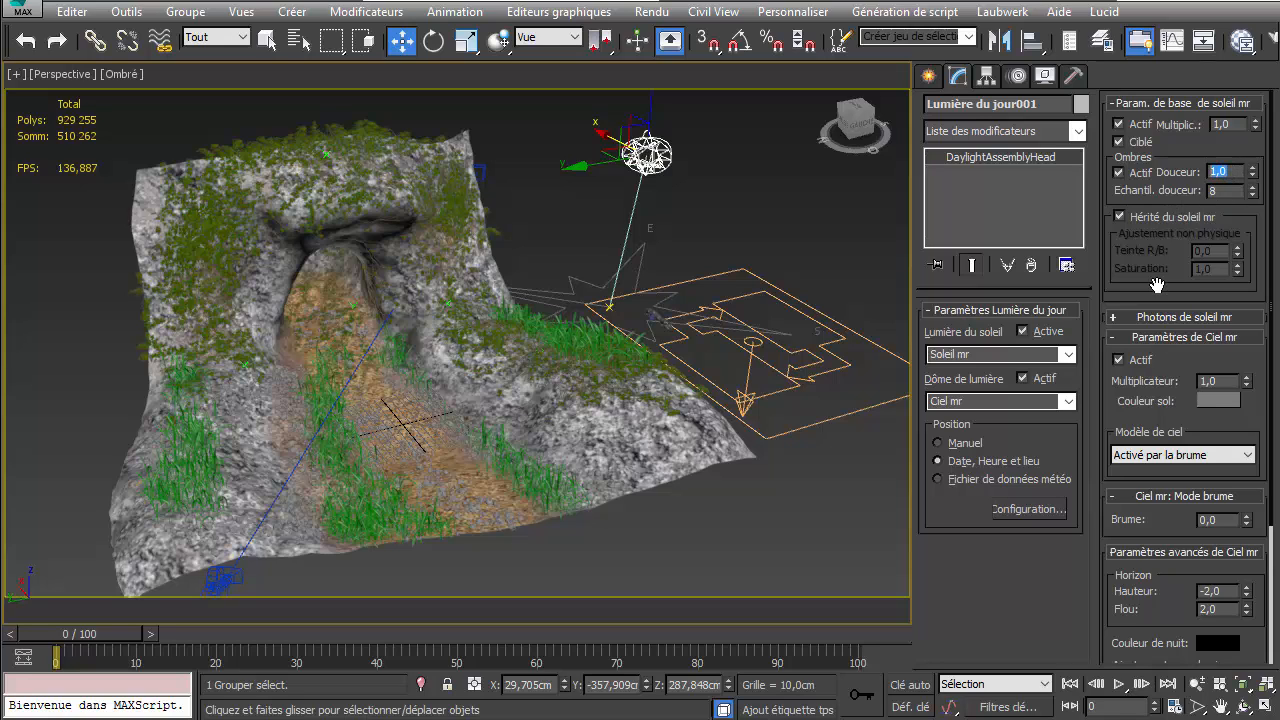
type("3")
key("Return")
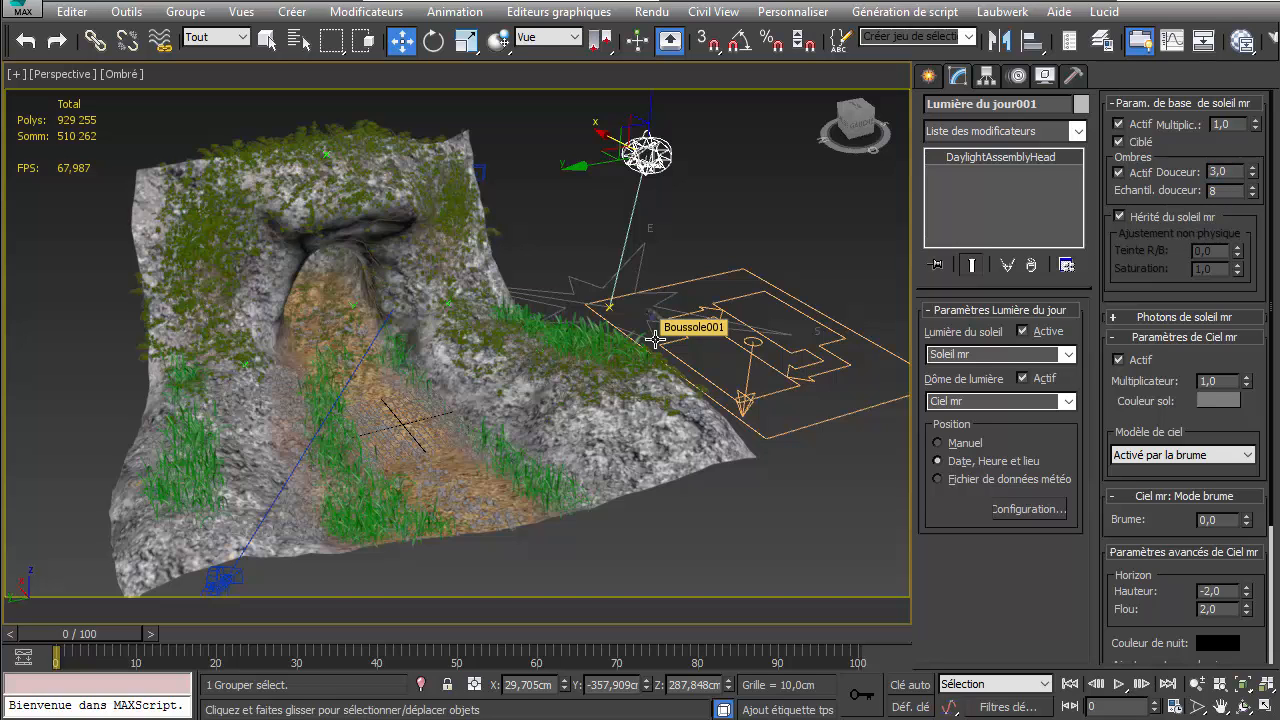
Step: Return to the Caméra001 view and dolly the camera back slightly to widen the framing of the cave
key("c")
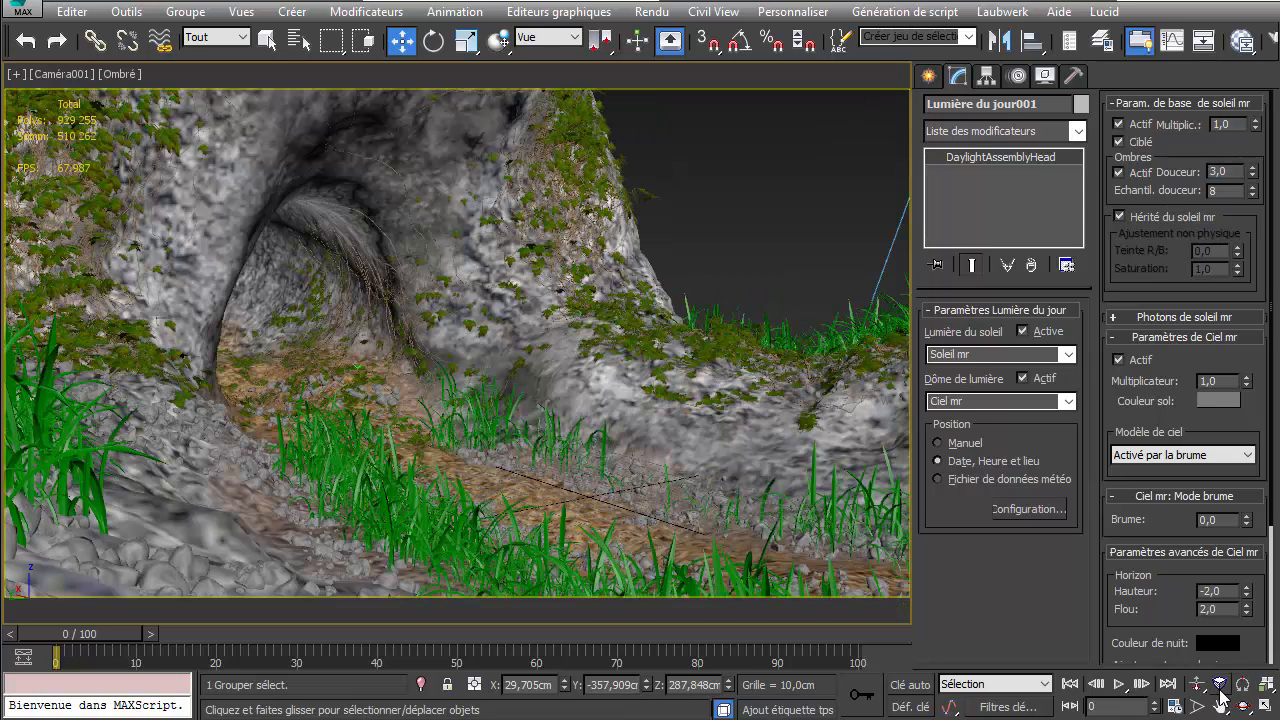
left_click(1197, 684)
left_click_drag(581, 430, 580, 400)
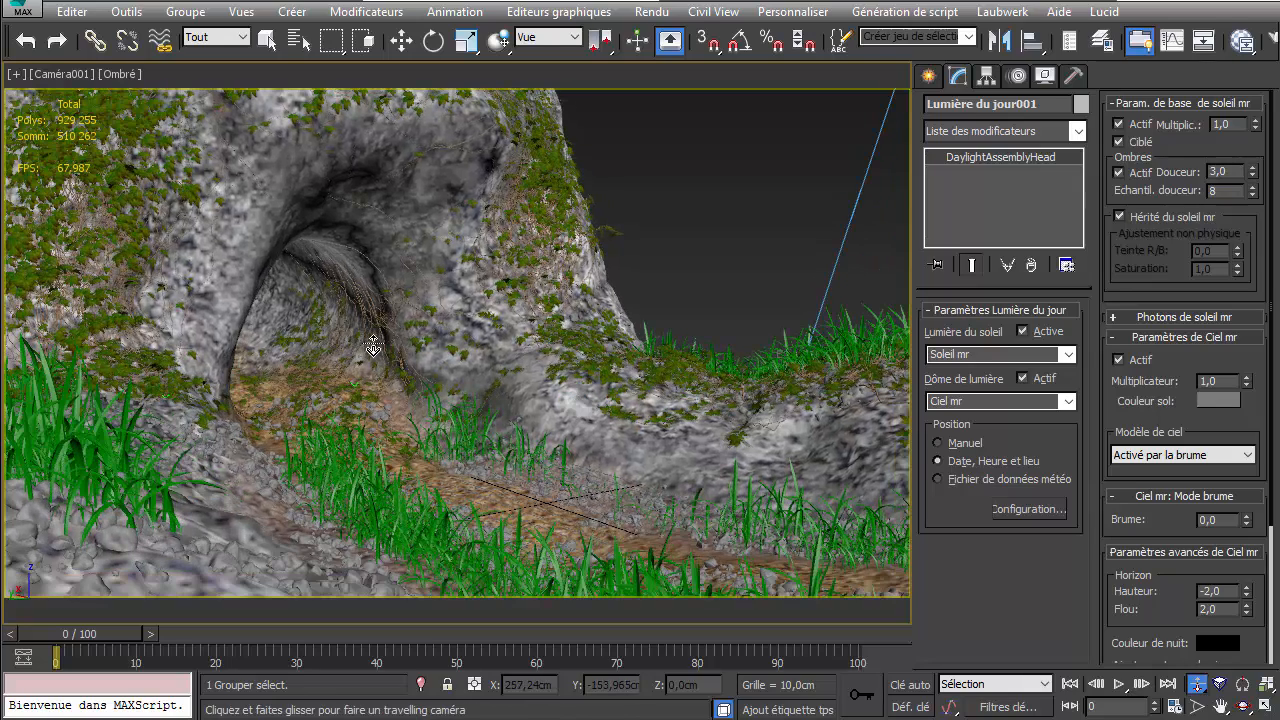
Step: Save the scene as an incremented copy of grotte_06.max in the ABA_Grotte folder
left_click(28, 16)
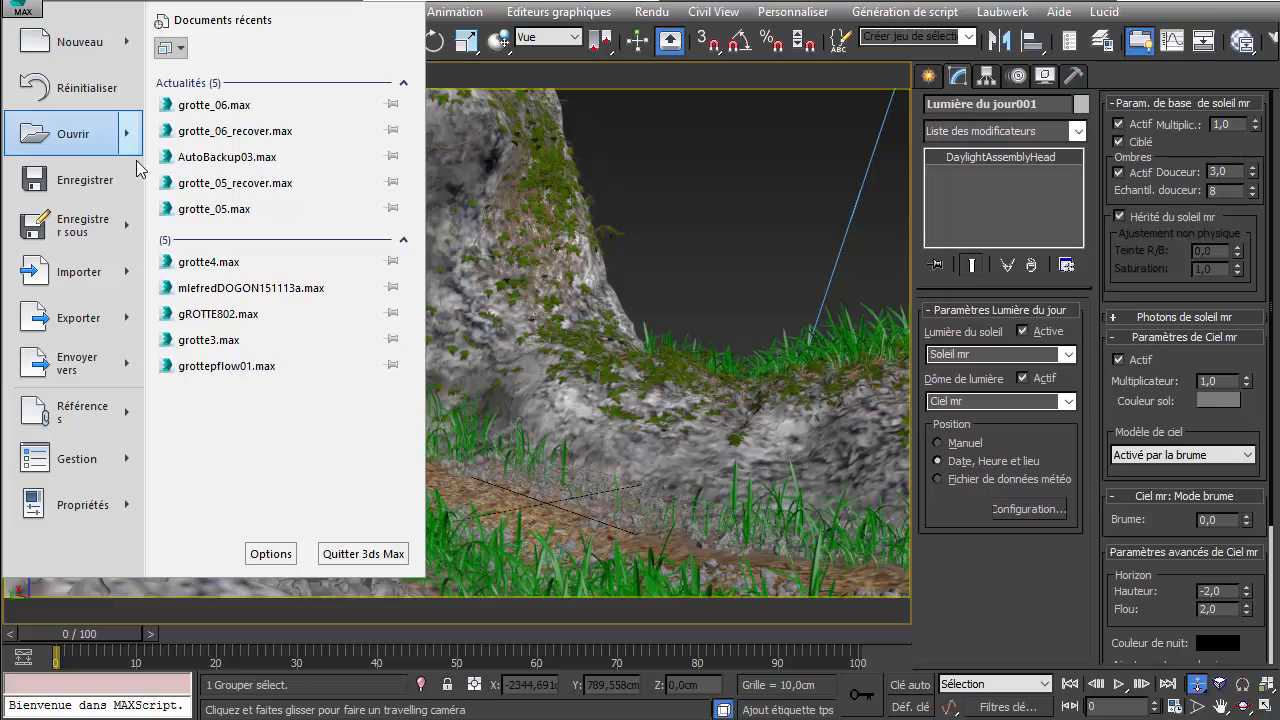
left_click(91, 232)
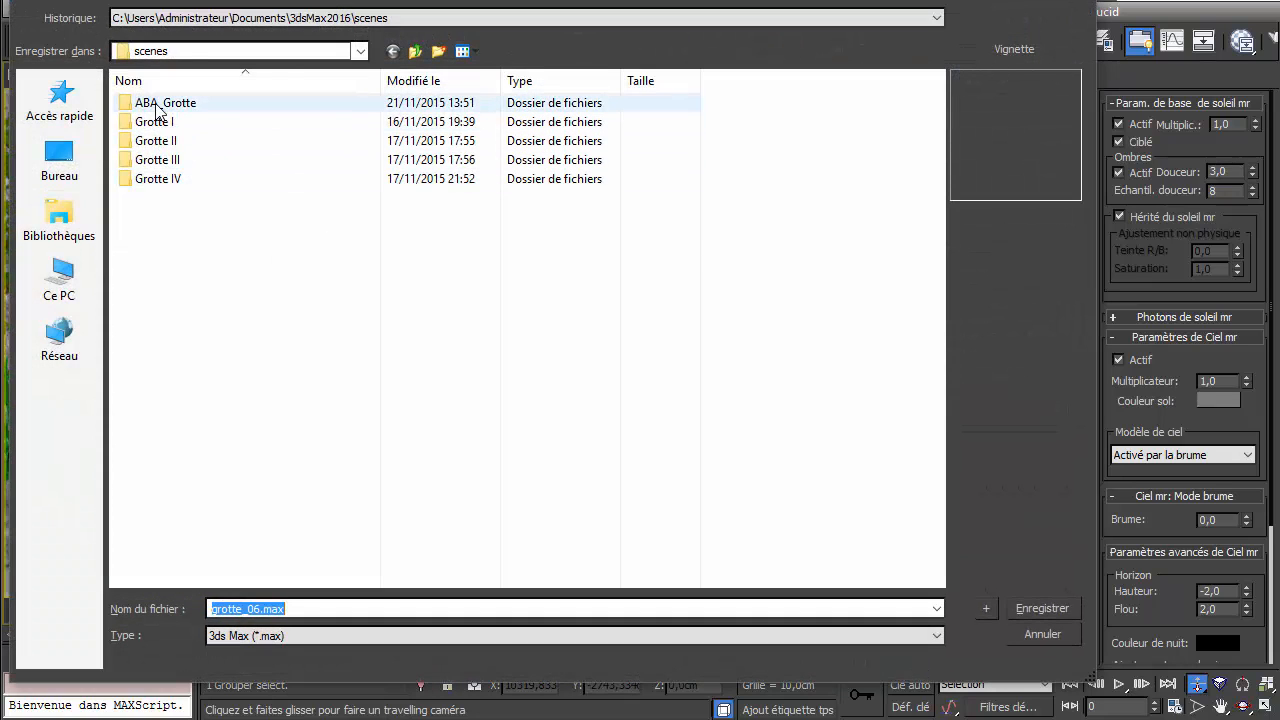
double_click(158, 104)
left_click(196, 275)
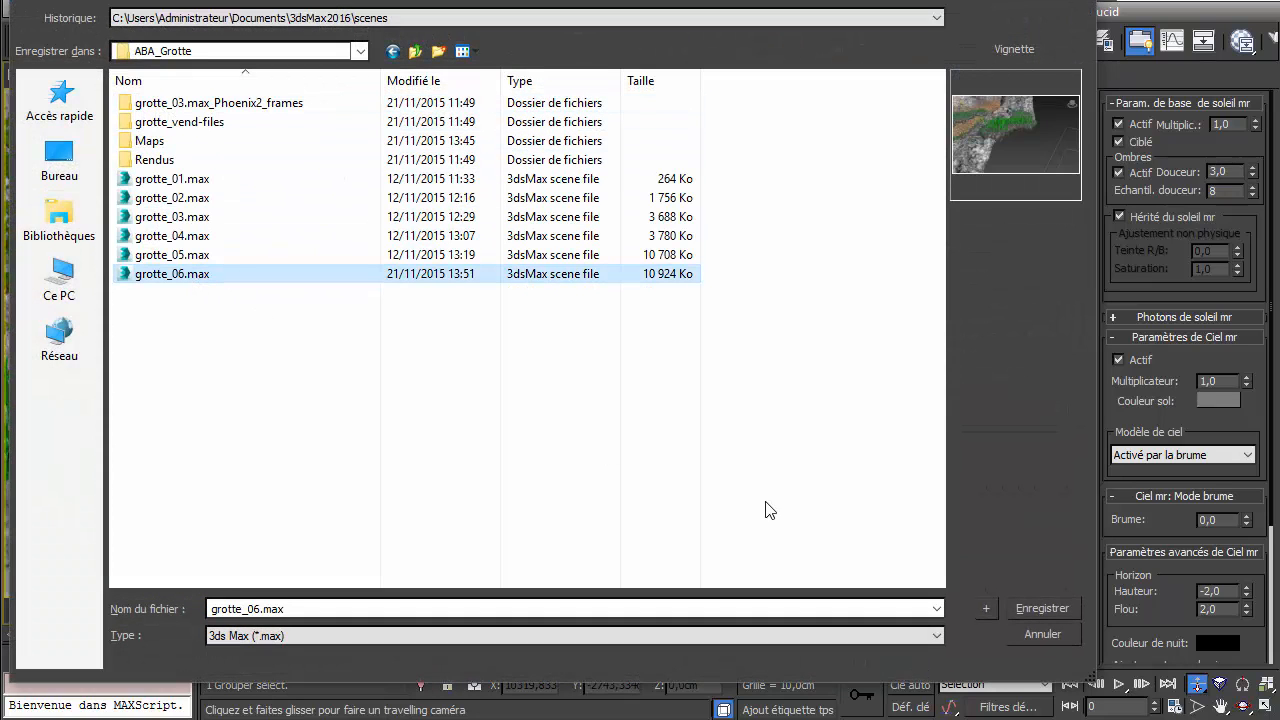
left_click(987, 609)
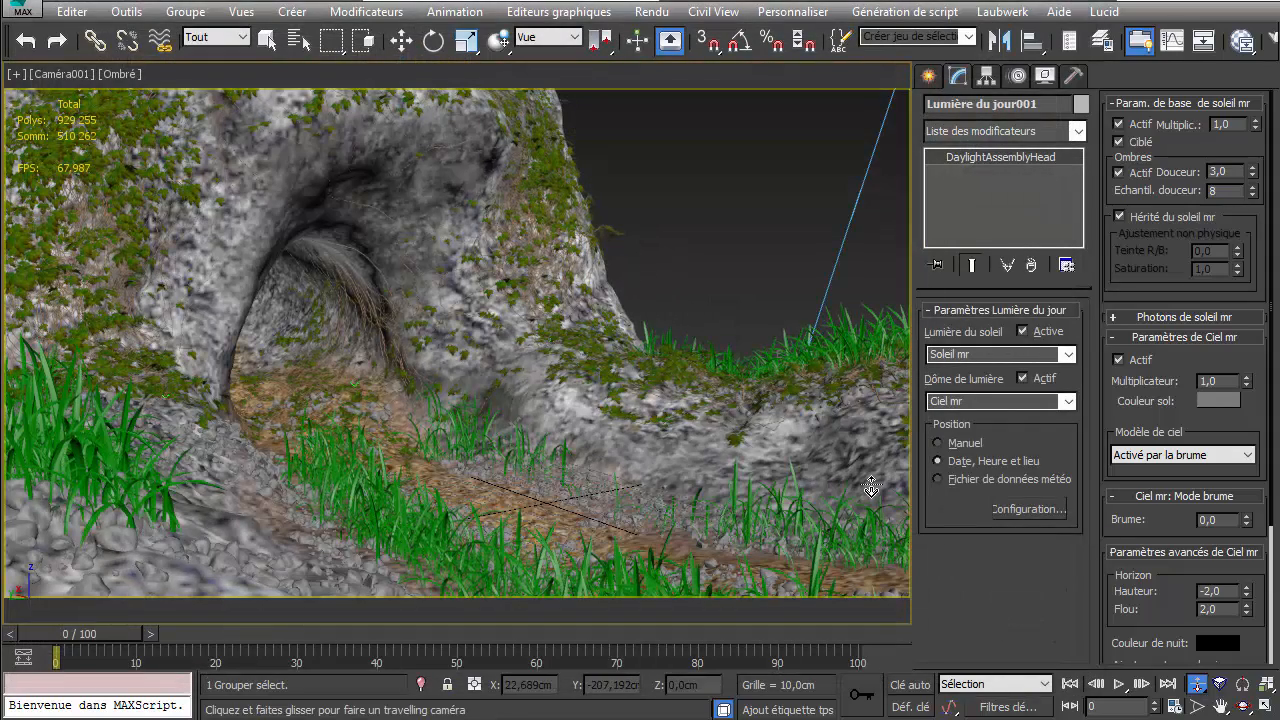
Step: Leave the camera dolly mode, clear the selection and render the Caméra001 view with Mental ray NVIDIA
right_click(705, 247)
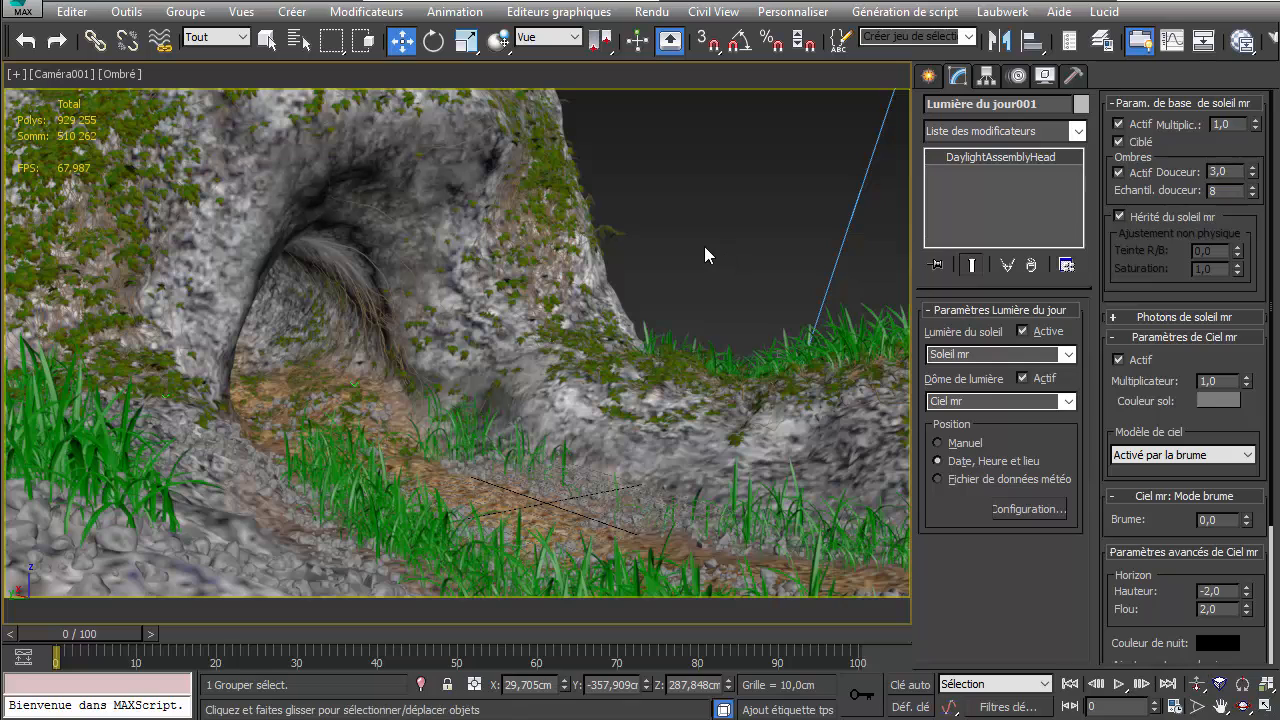
left_click(704, 246)
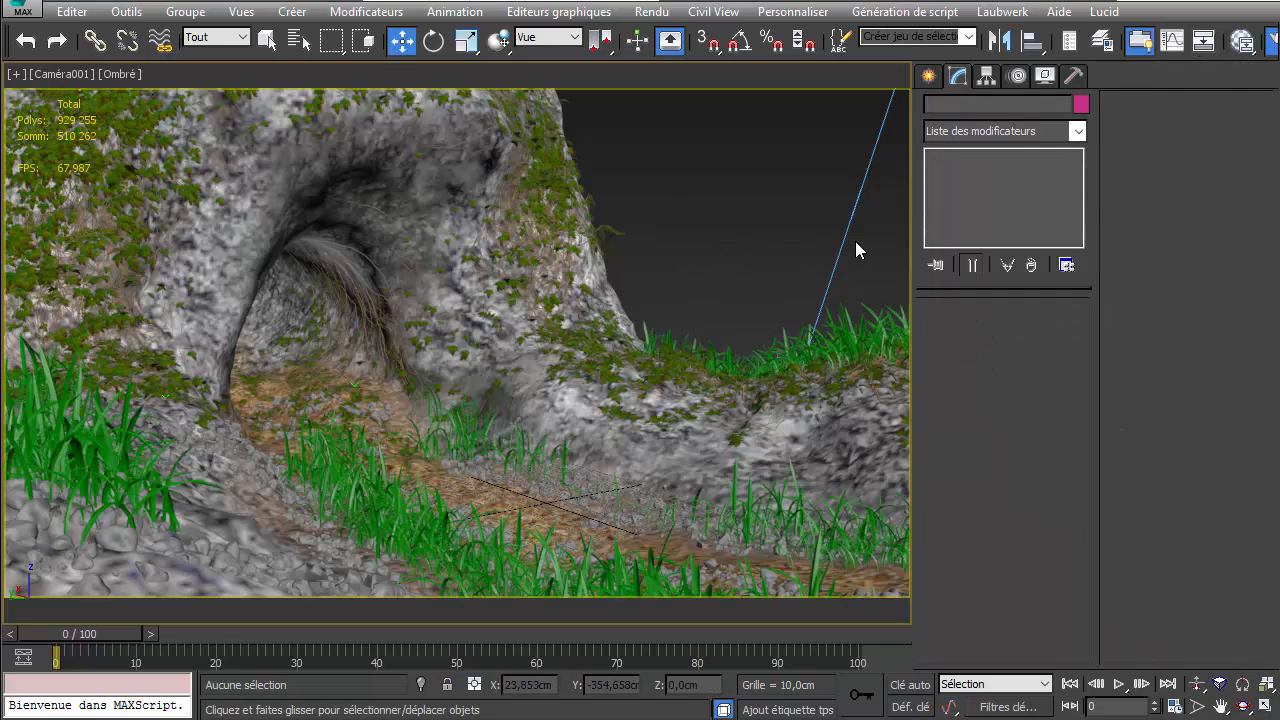
key("F10")
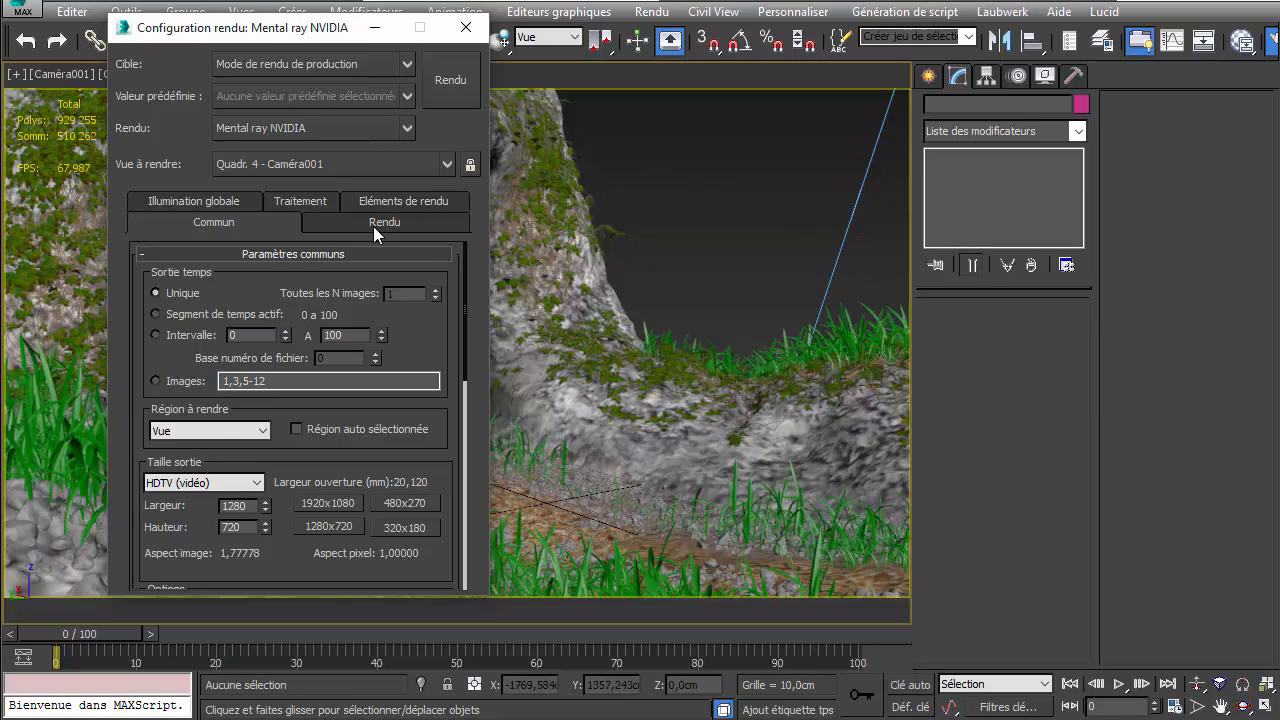
left_click(456, 85)
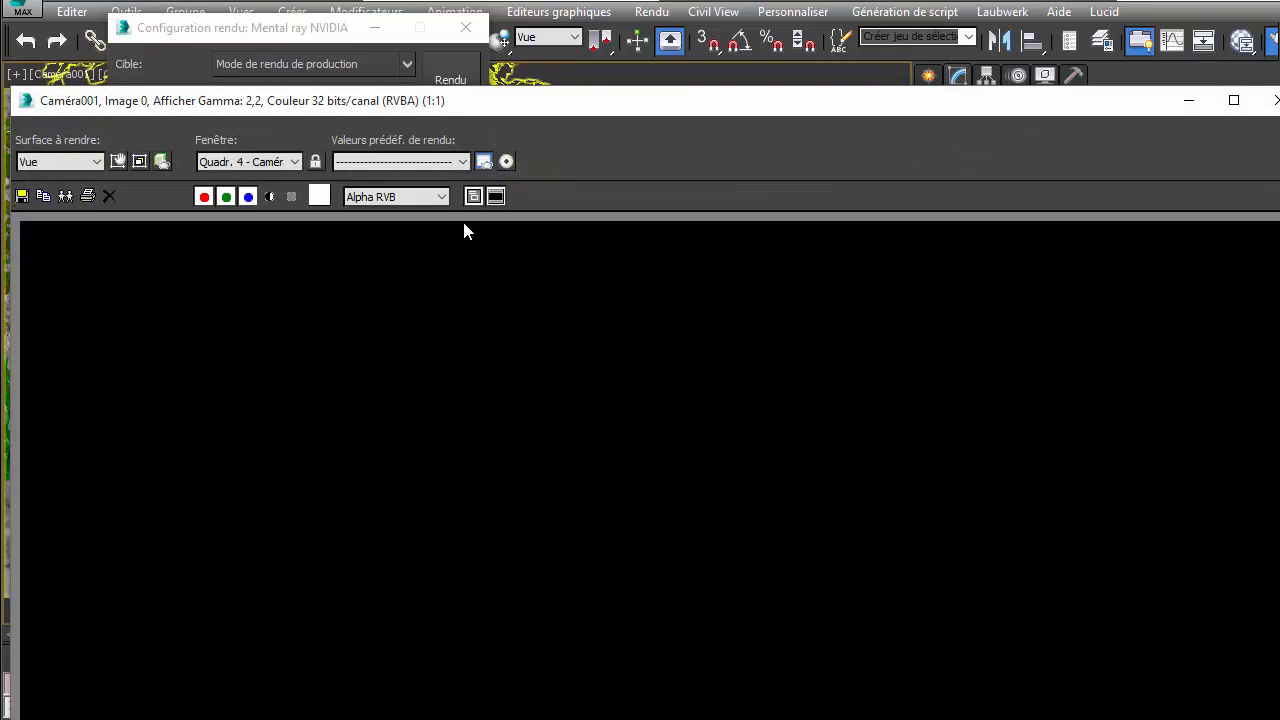